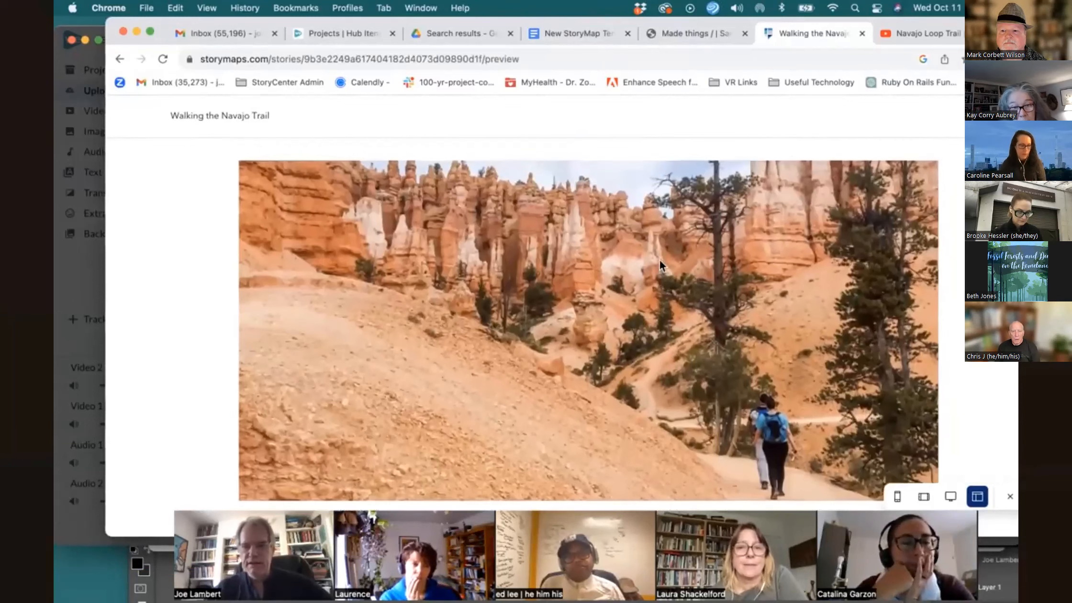
Review the Walking the Navajo Trail story preview, from its cover image through the introduction and trail maps
{"action": "scroll", "coordinate": [659, 259], "scroll_direction": "down", "scroll_amount": 1}
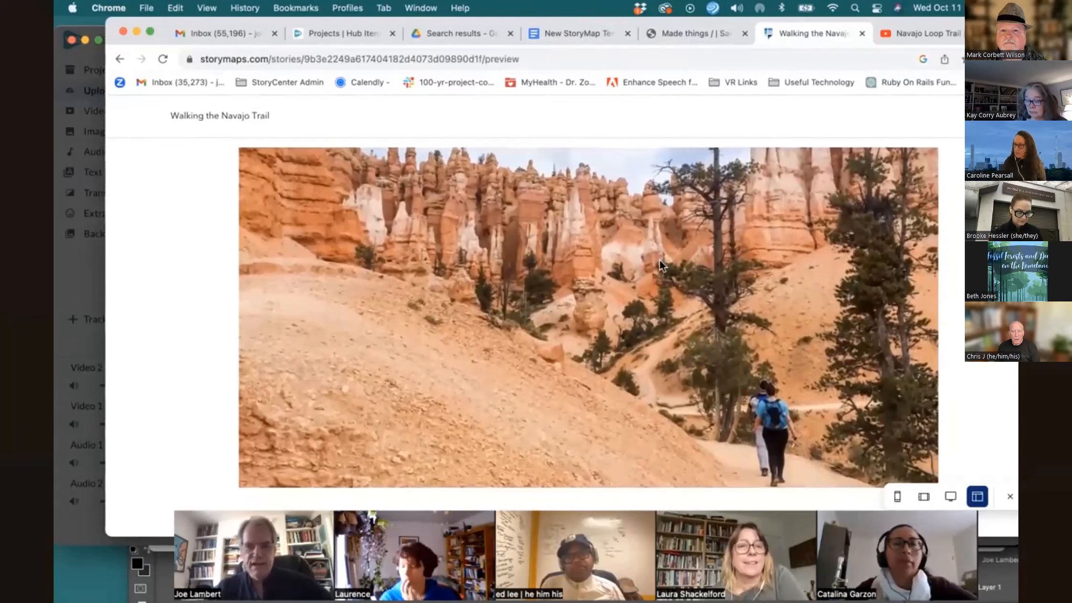
{"action": "scroll", "coordinate": [659, 261], "scroll_direction": "down", "scroll_amount": 2}
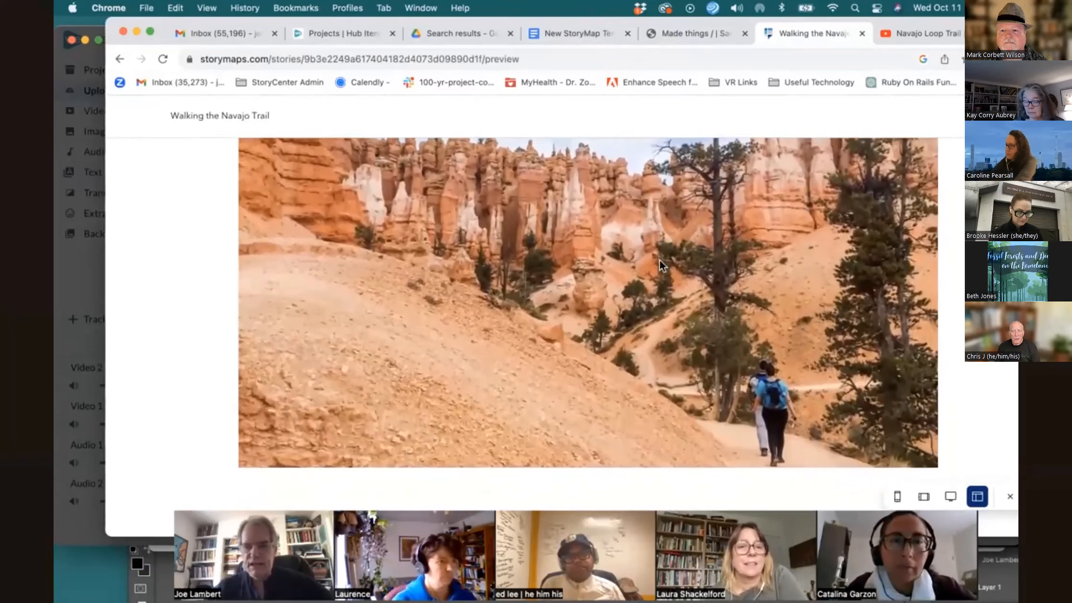
{"action": "scroll", "coordinate": [659, 259], "scroll_direction": "down", "scroll_amount": 8}
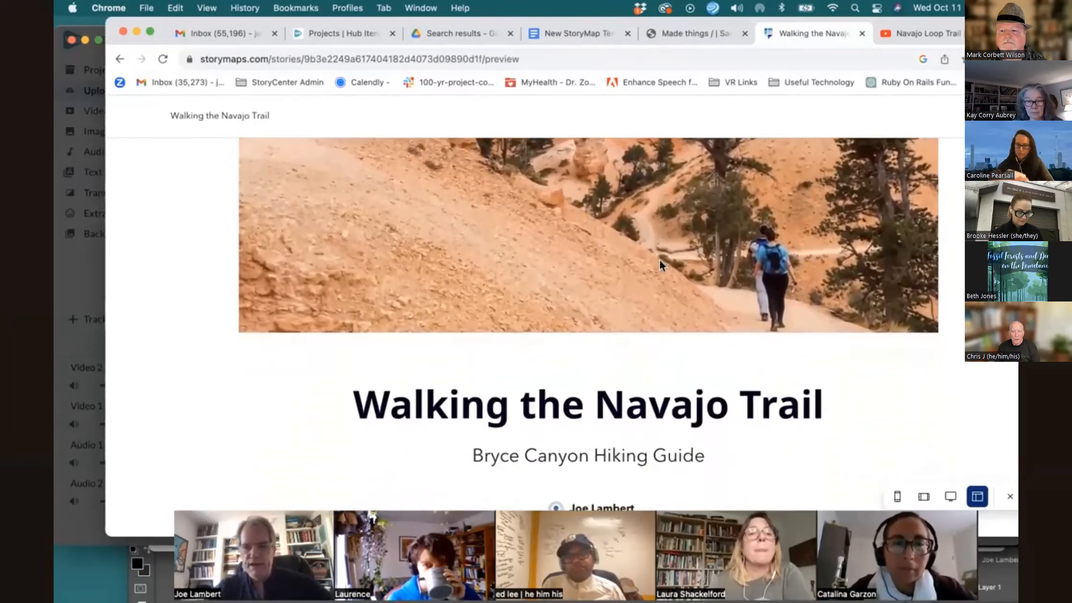
{"action": "scroll", "coordinate": [659, 259], "scroll_direction": "up", "scroll_amount": 6}
{"action": "scroll", "coordinate": [659, 260], "scroll_direction": "up", "scroll_amount": 4}
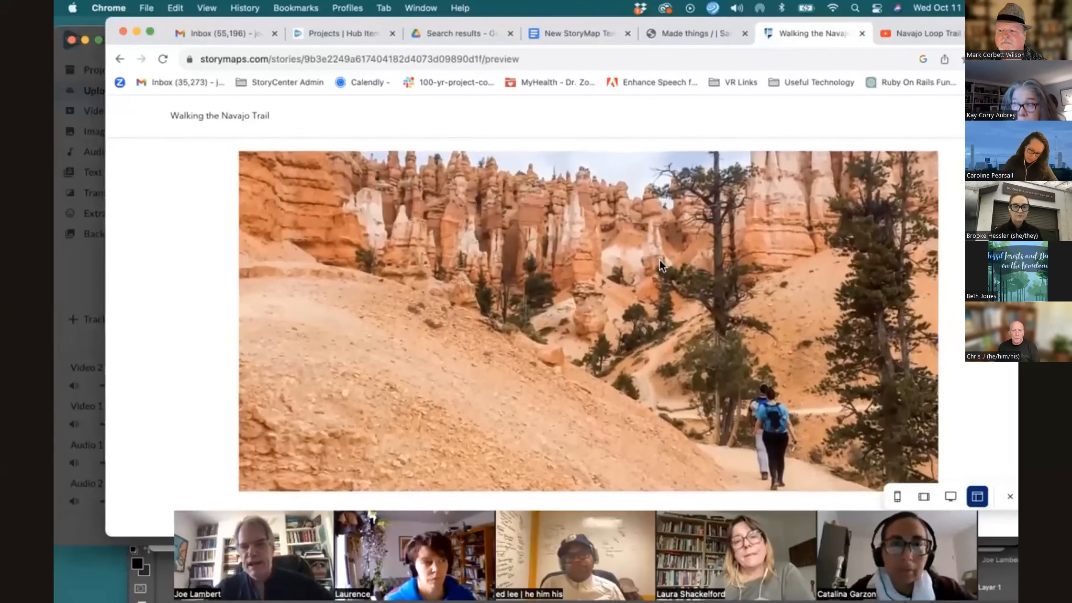
{"action": "scroll", "coordinate": [659, 259], "scroll_direction": "down", "scroll_amount": 5}
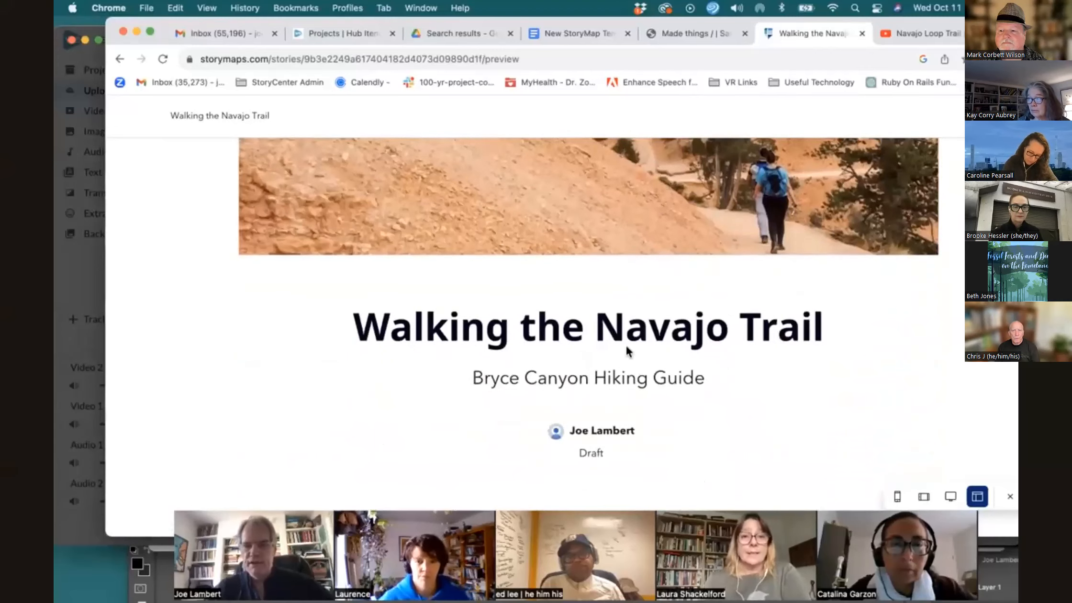
{"action": "scroll", "coordinate": [663, 382], "scroll_direction": "down", "scroll_amount": 5}
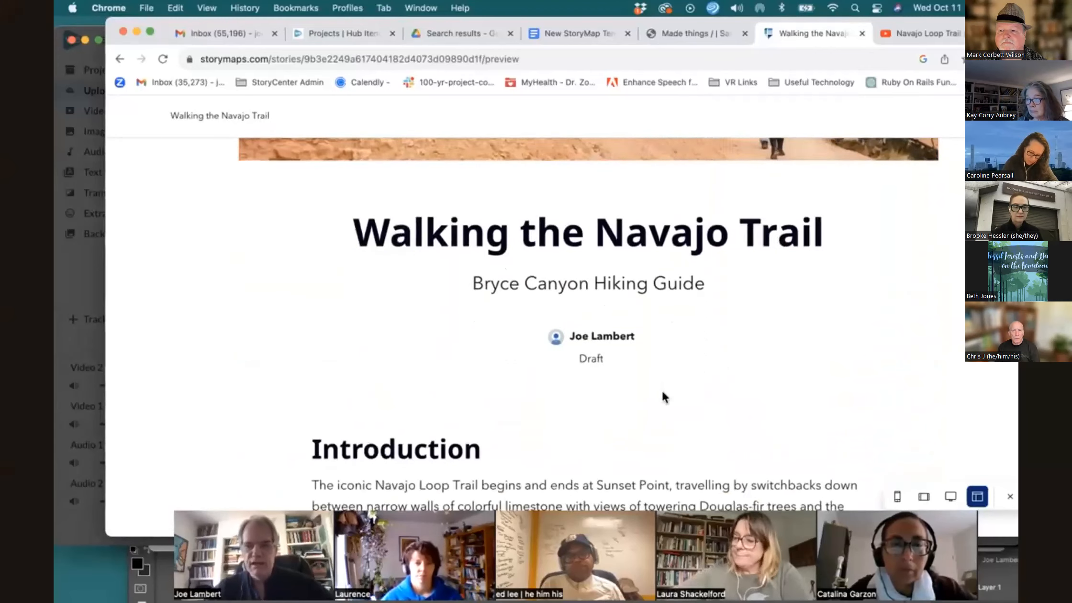
{"action": "scroll", "coordinate": [585, 383], "scroll_direction": "down", "scroll_amount": 5}
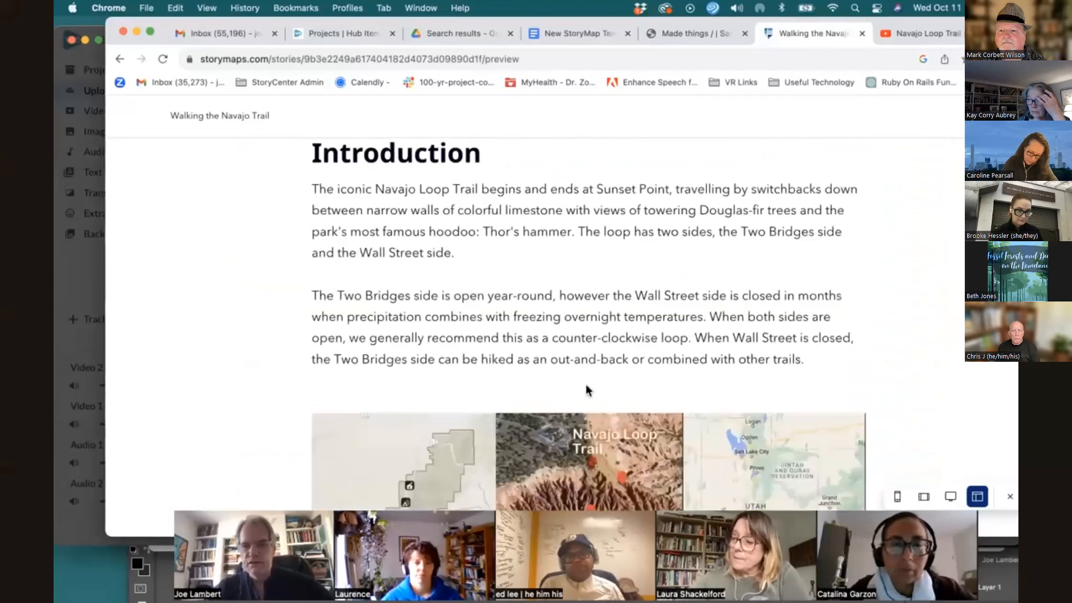
{"action": "scroll", "coordinate": [585, 384], "scroll_direction": "down", "scroll_amount": 3}
{"action": "scroll", "coordinate": [585, 385], "scroll_direction": "down", "scroll_amount": 2}
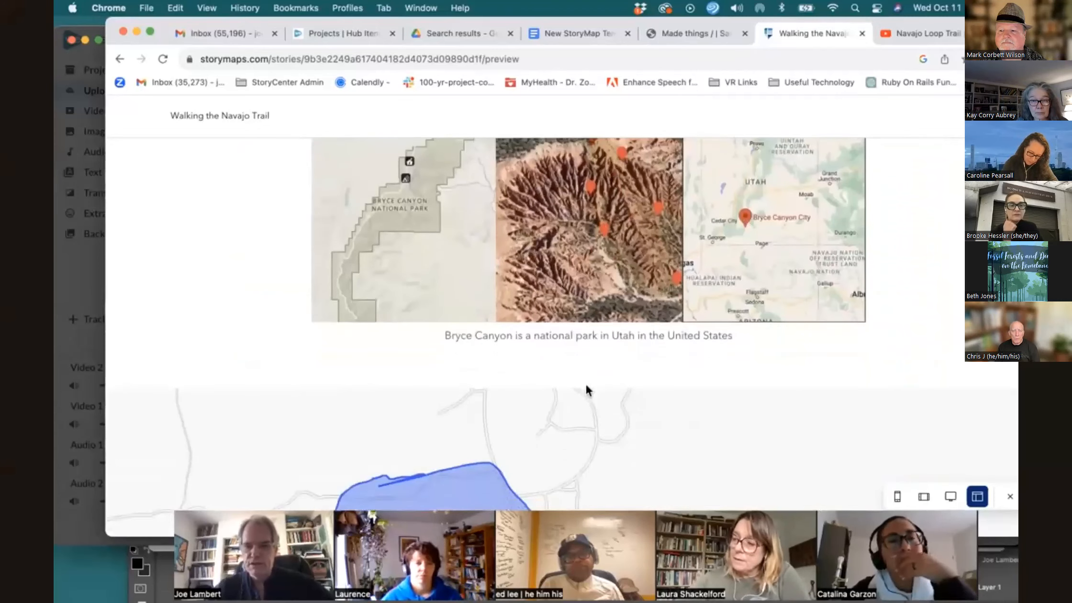
{"action": "scroll", "coordinate": [586, 383], "scroll_direction": "up", "scroll_amount": 3}
{"action": "scroll", "coordinate": [586, 384], "scroll_direction": "down", "scroll_amount": 8}
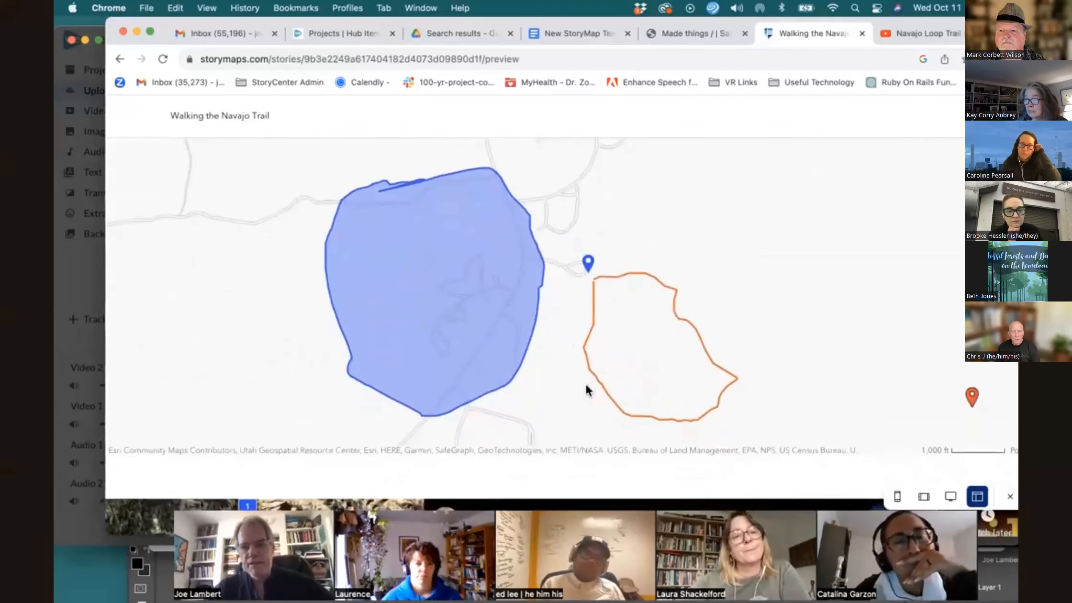
{"action": "scroll", "coordinate": [587, 385], "scroll_direction": "up", "scroll_amount": 1}
{"action": "scroll", "coordinate": [587, 385], "scroll_direction": "down", "scroll_amount": 1}
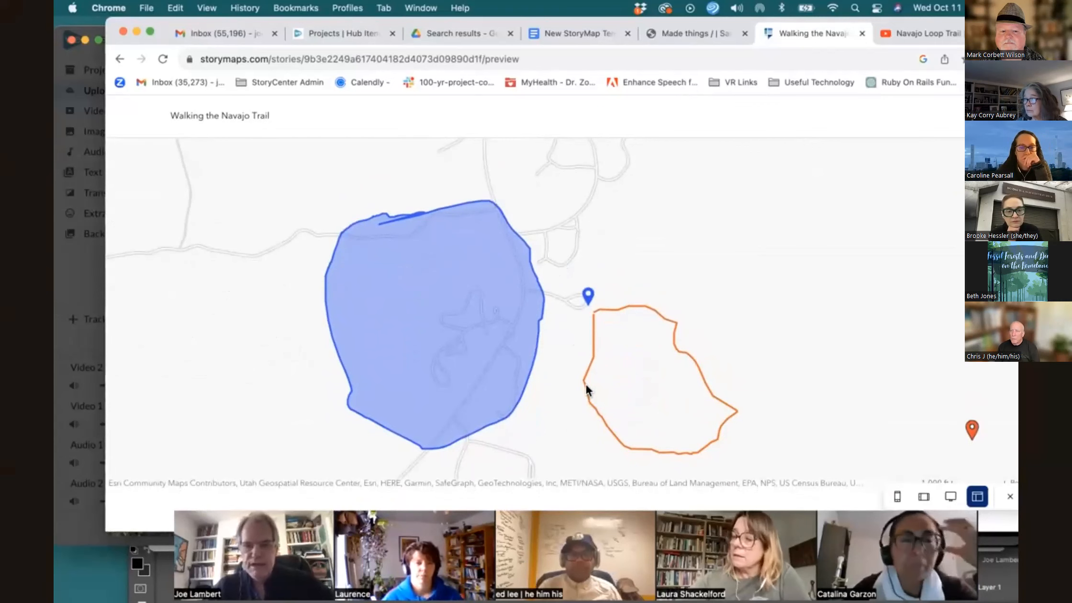
{"action": "scroll", "coordinate": [585, 384], "scroll_direction": "down", "scroll_amount": 5}
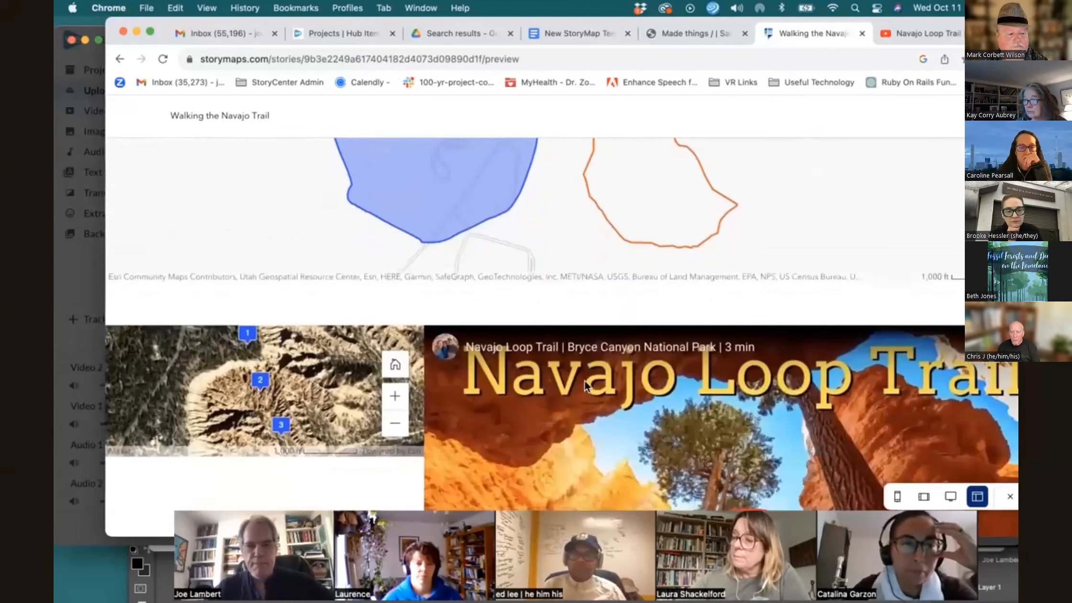
Review the guided map tour sections and author block of the story preview
{"action": "scroll", "coordinate": [471, 397], "scroll_direction": "down", "scroll_amount": 2}
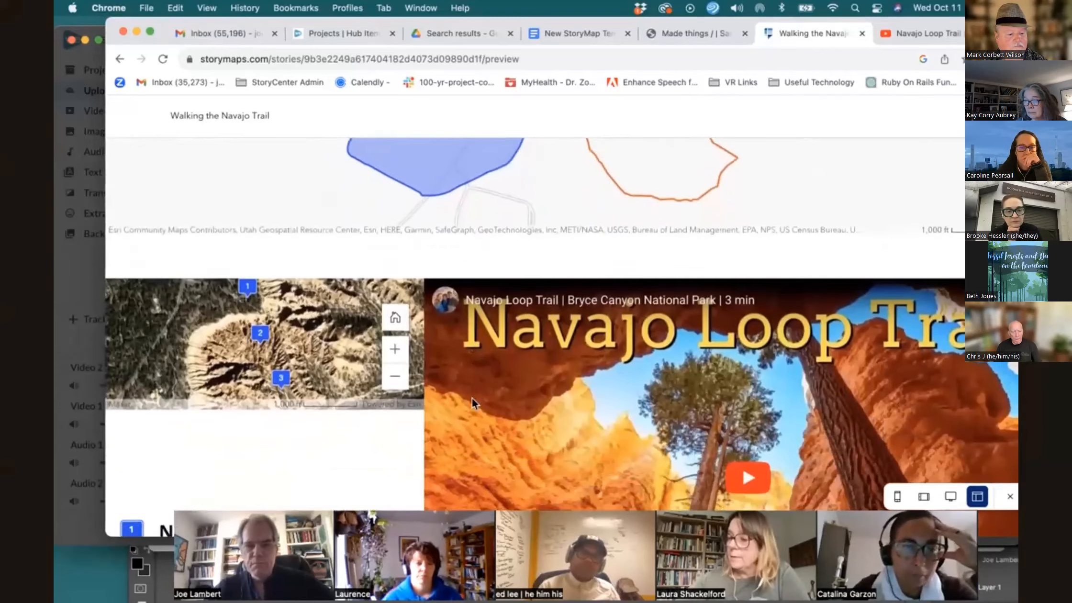
{"action": "scroll", "coordinate": [472, 398], "scroll_direction": "down", "scroll_amount": 1}
{"action": "scroll", "coordinate": [339, 353], "scroll_direction": "down", "scroll_amount": 2}
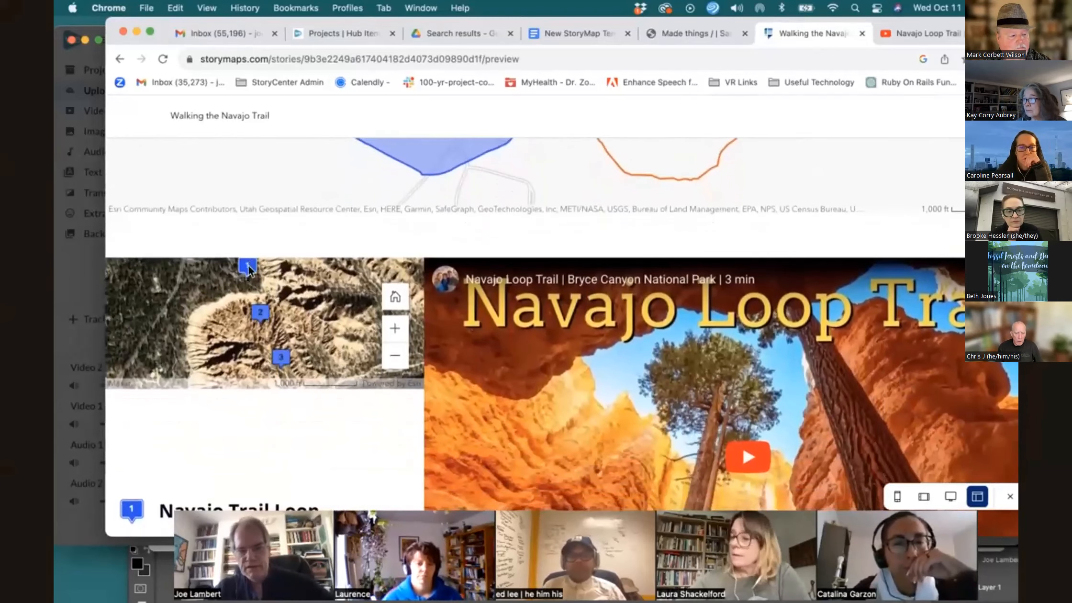
{"action": "scroll", "coordinate": [321, 344], "scroll_direction": "down", "scroll_amount": 5}
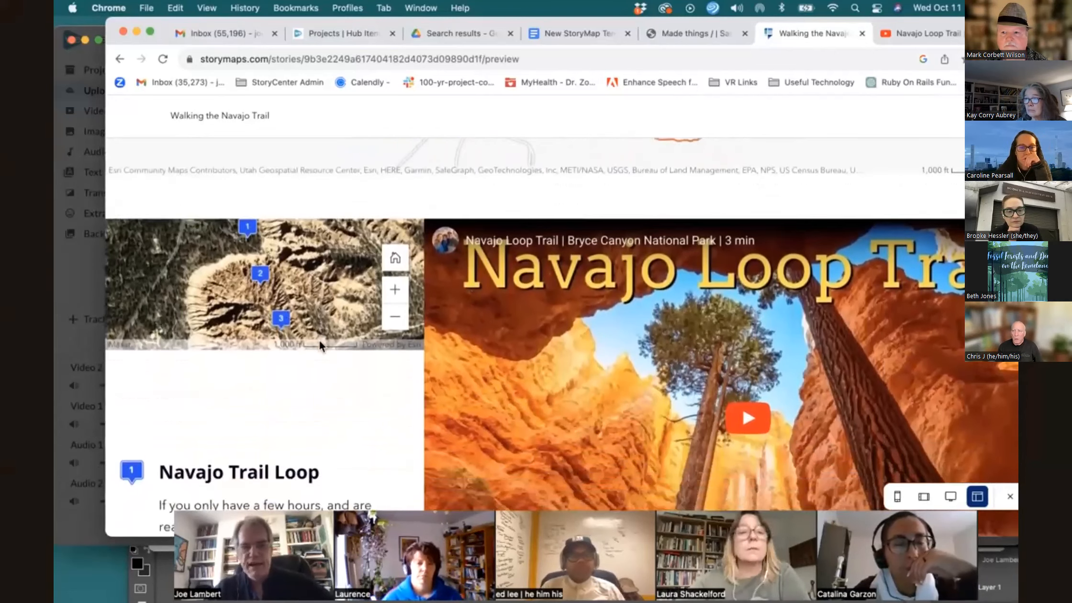
{"action": "scroll", "coordinate": [321, 345], "scroll_direction": "down", "scroll_amount": 6}
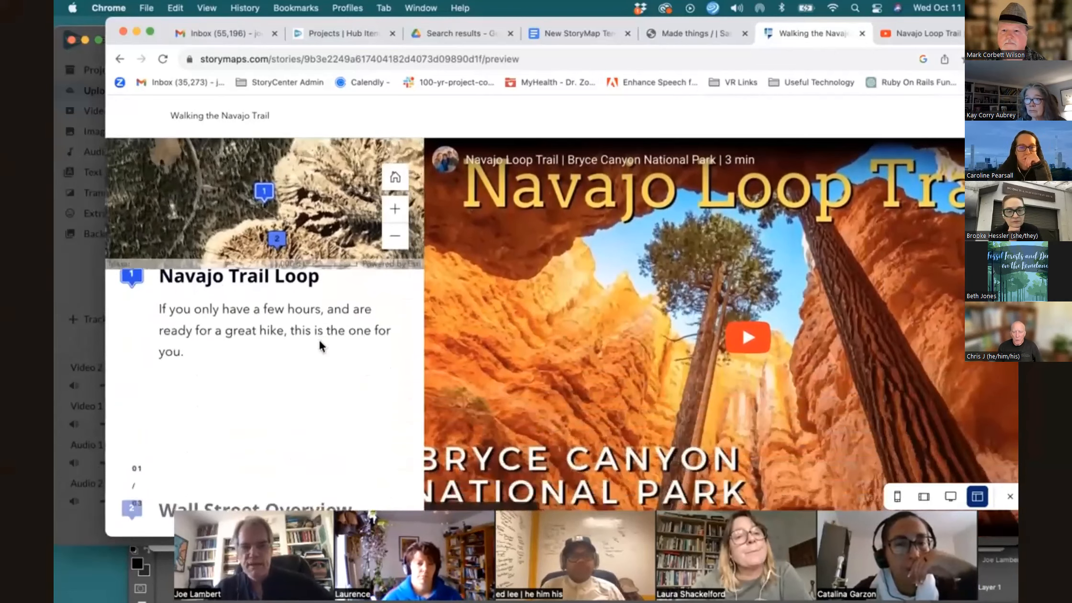
{"action": "scroll", "coordinate": [320, 346], "scroll_direction": "down", "scroll_amount": 5}
{"action": "scroll", "coordinate": [320, 343], "scroll_direction": "down", "scroll_amount": 4}
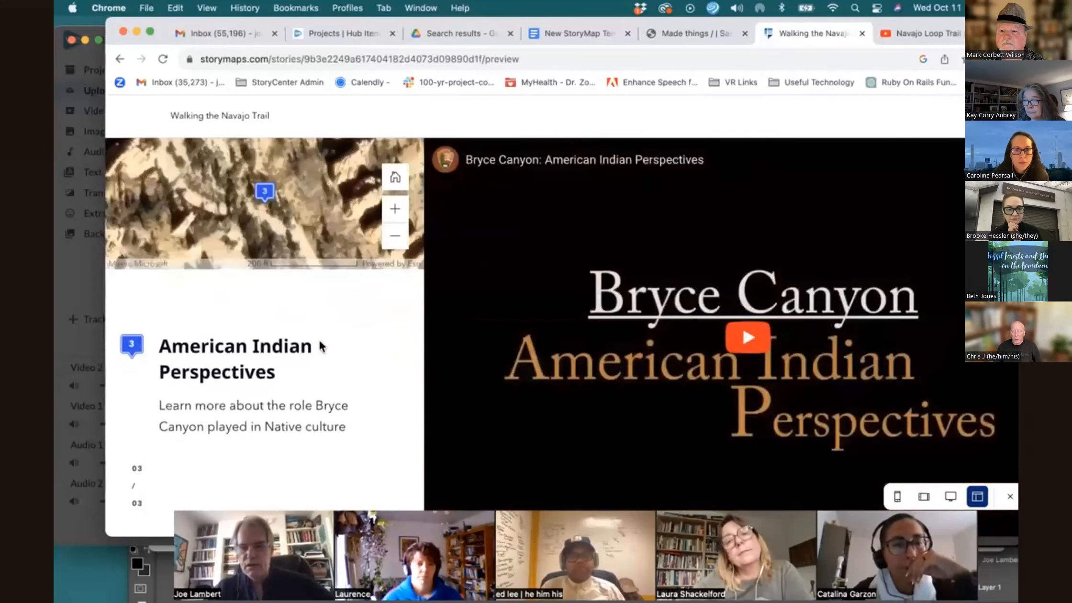
{"action": "scroll", "coordinate": [319, 345], "scroll_direction": "up", "scroll_amount": 10}
{"action": "scroll", "coordinate": [319, 346], "scroll_direction": "down", "scroll_amount": 5}
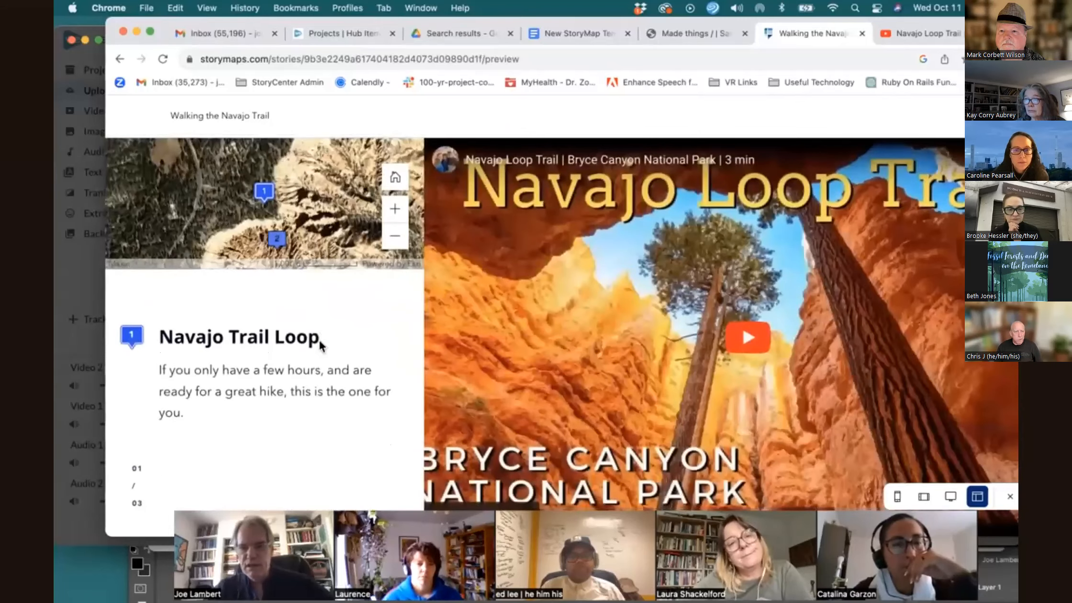
{"action": "scroll", "coordinate": [319, 346], "scroll_direction": "down", "scroll_amount": 5}
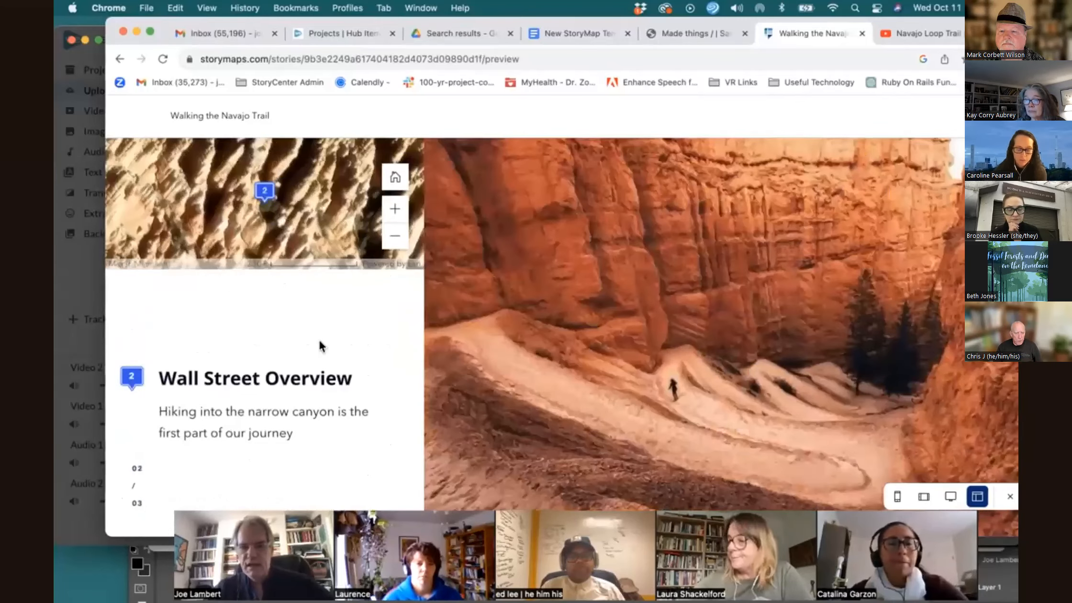
{"action": "scroll", "coordinate": [319, 339], "scroll_direction": "down", "scroll_amount": 3}
{"action": "scroll", "coordinate": [319, 341], "scroll_direction": "up", "scroll_amount": 10}
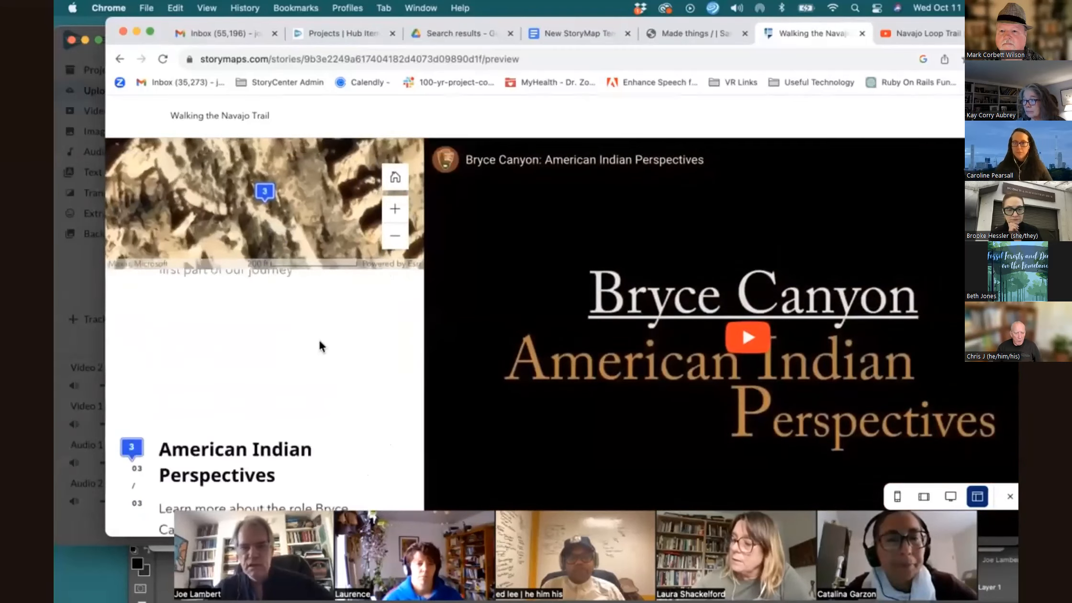
{"action": "scroll", "coordinate": [319, 339], "scroll_direction": "down", "scroll_amount": 12}
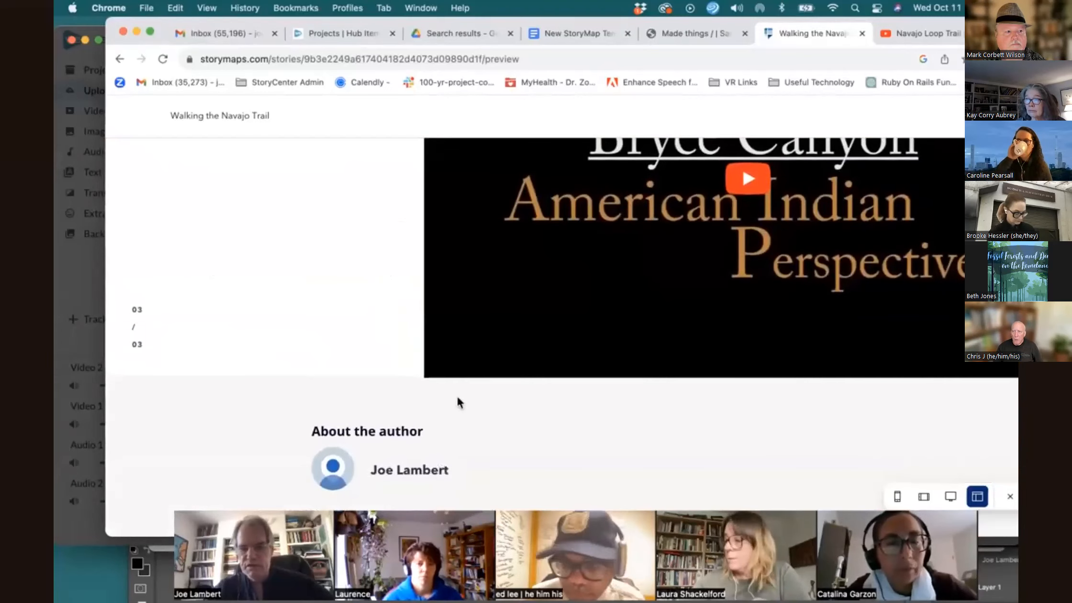
{"action": "scroll", "coordinate": [445, 434], "scroll_direction": "up", "scroll_amount": 5}
{"action": "scroll", "coordinate": [446, 432], "scroll_direction": "up", "scroll_amount": 15}
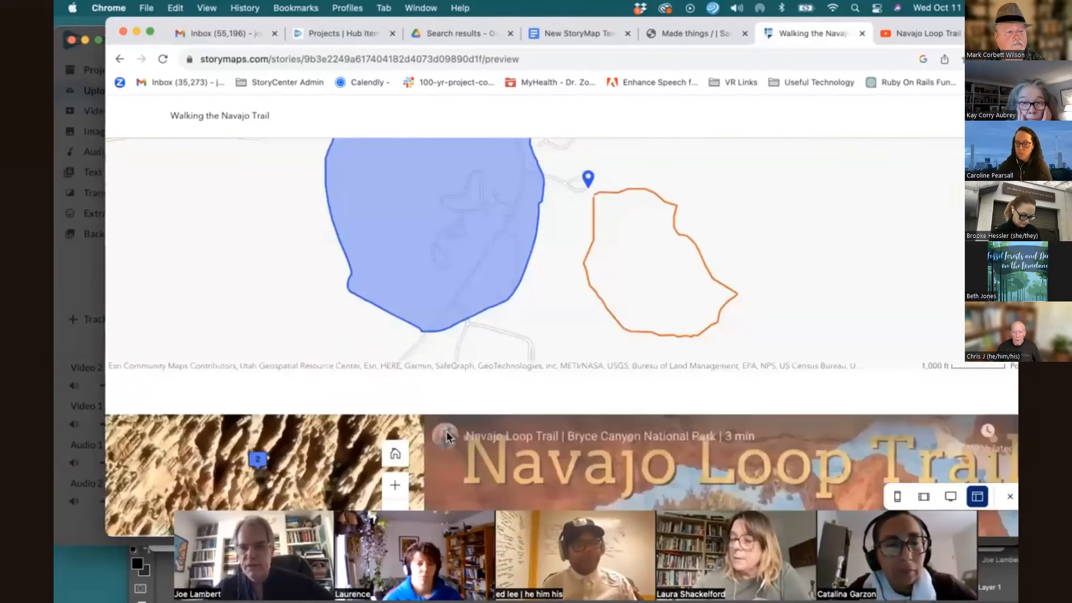
{"action": "scroll", "coordinate": [447, 437], "scroll_direction": "up", "scroll_amount": 5}
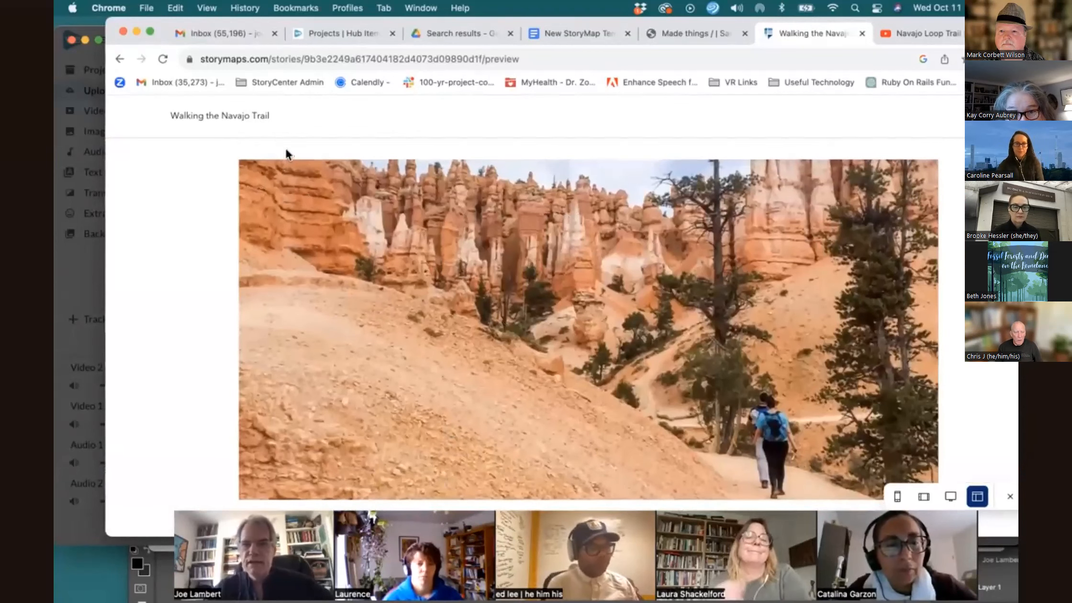
Leave the preview and editor, and create a new blank story from the Stories content page
{"action": "left_click", "coordinate": [119, 59]}
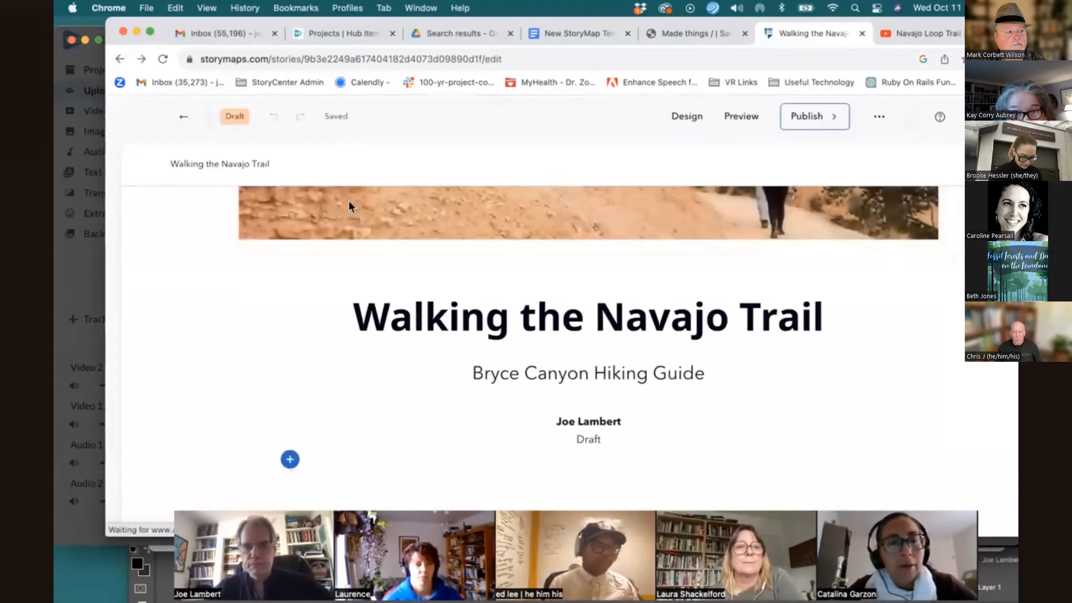
{"action": "left_click", "coordinate": [184, 118]}
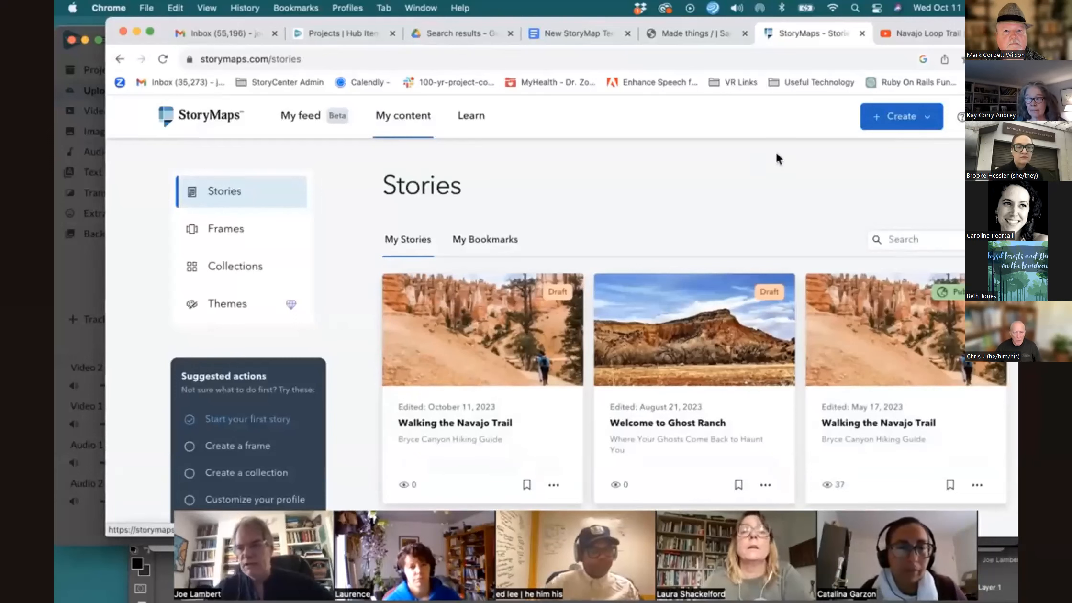
{"action": "left_click", "coordinate": [873, 120]}
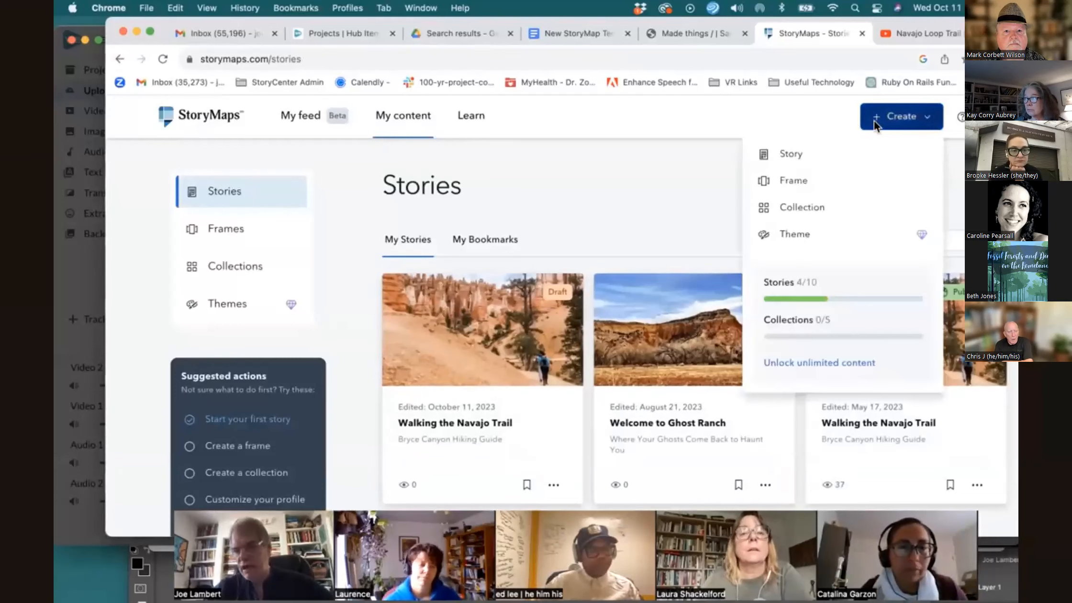
{"action": "left_click", "coordinate": [840, 152]}
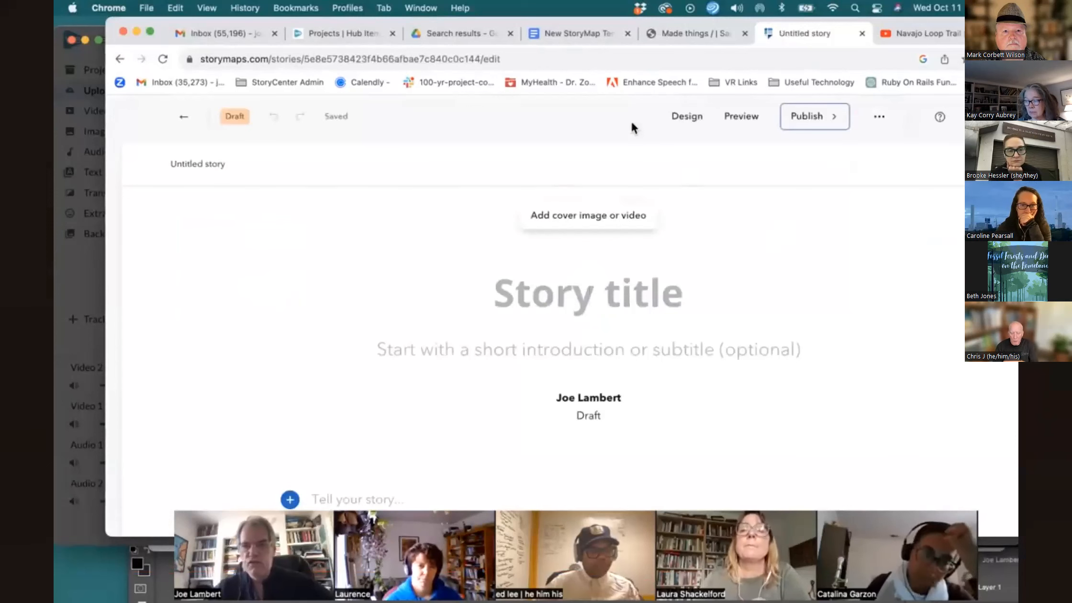
Copy the title 'Walking the Navajo Trail' from the template document and paste it as the new story's title
{"action": "left_click", "coordinate": [569, 35]}
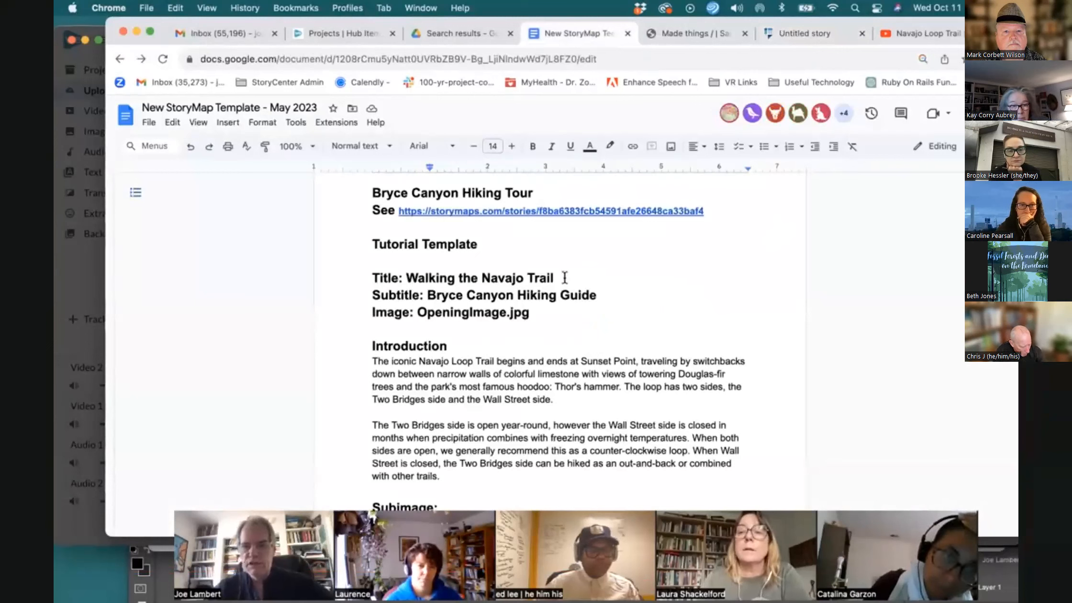
{"action": "left_click_drag", "start_coordinate": [554, 278], "coordinate": [475, 278]}
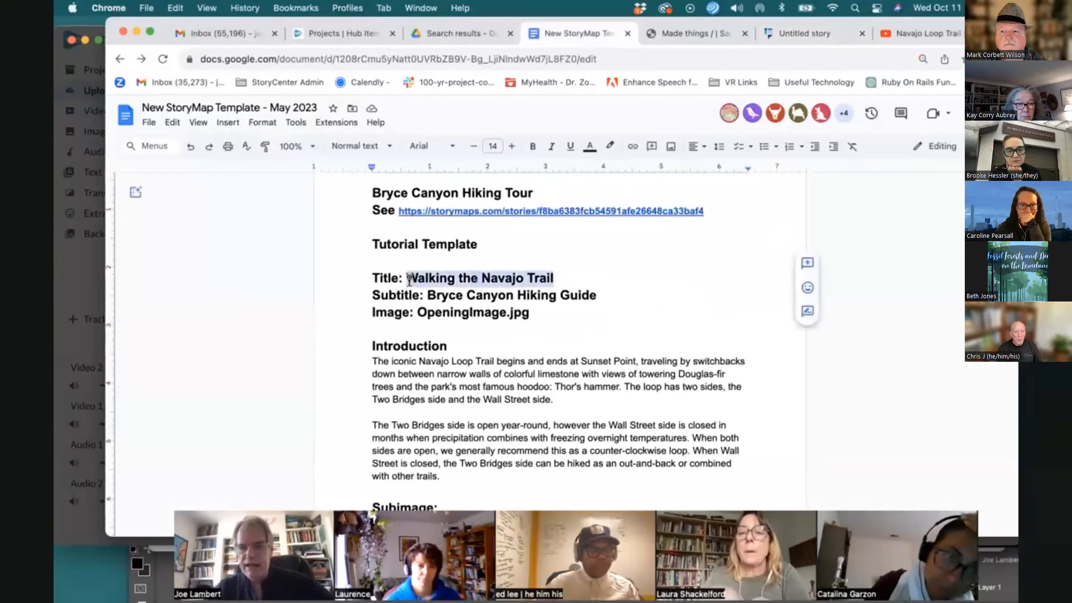
{"action": "left_click", "coordinate": [812, 35]}
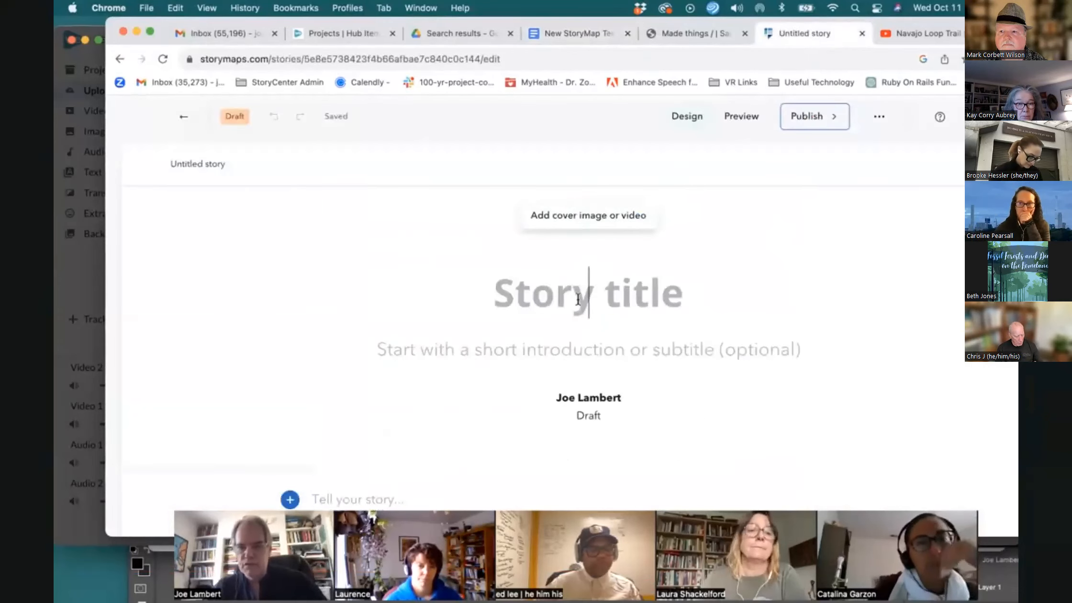
{"action": "type", "text": "Walking the Navajo Trail"}
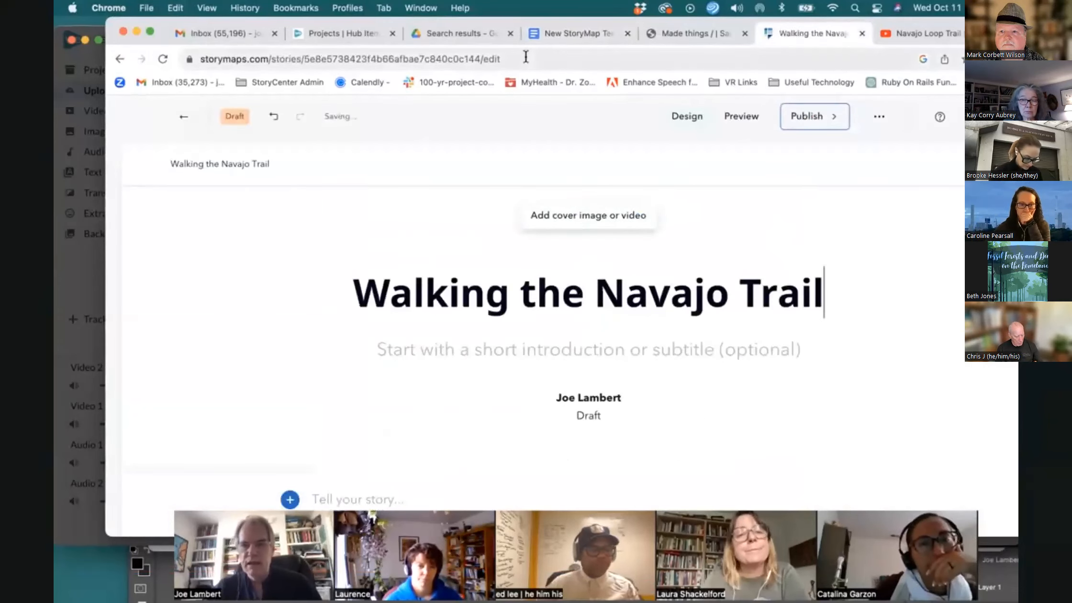
Copy the subtitle 'Bryce Canyon Hiking Guide' from the template document and paste it as the story's subtitle
{"action": "left_click", "coordinate": [562, 35]}
{"action": "left_click_drag", "start_coordinate": [598, 296], "coordinate": [423, 308]}
{"action": "key", "text": "super+c"}
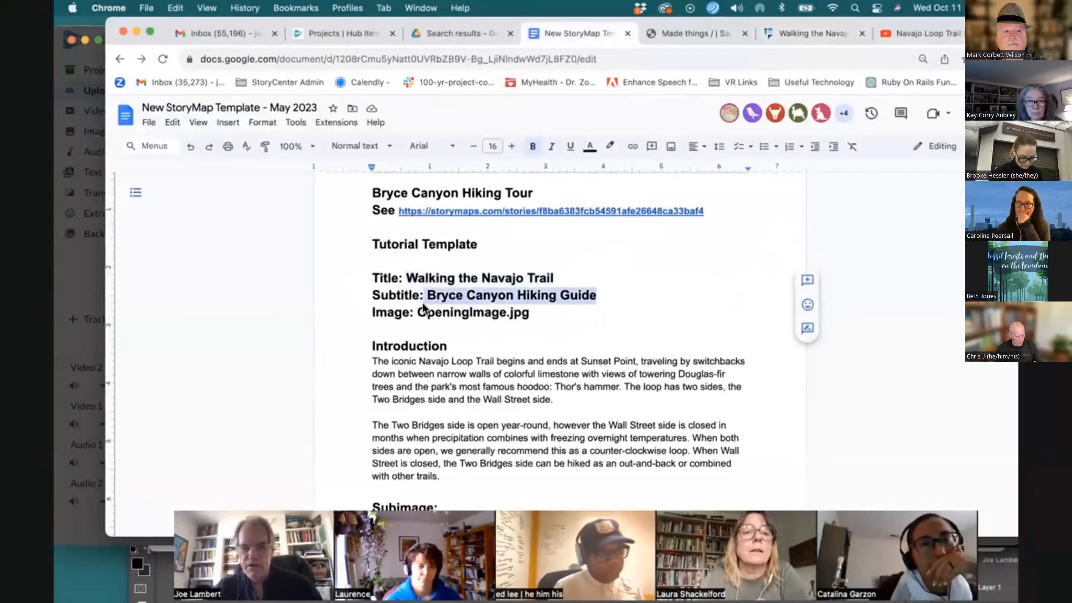
{"action": "left_click", "coordinate": [811, 32]}
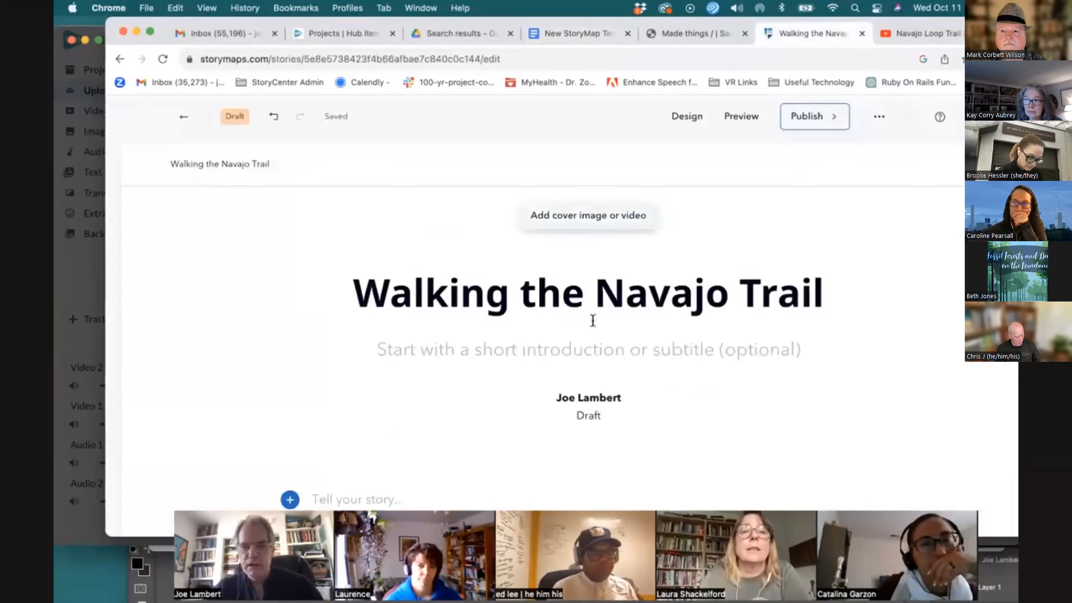
{"action": "left_click", "coordinate": [584, 350]}
{"action": "key", "text": "super+v"}
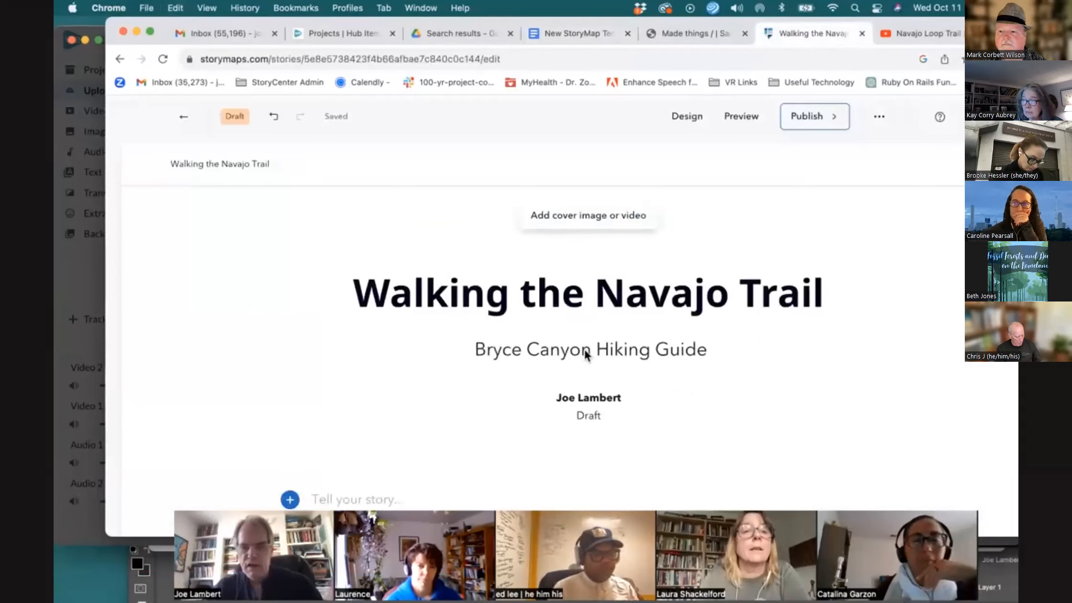
Upload Navajo Trail 2.png from the New StoryMap Tutorial folder as the story's cover image
{"action": "left_click", "coordinate": [611, 196]}
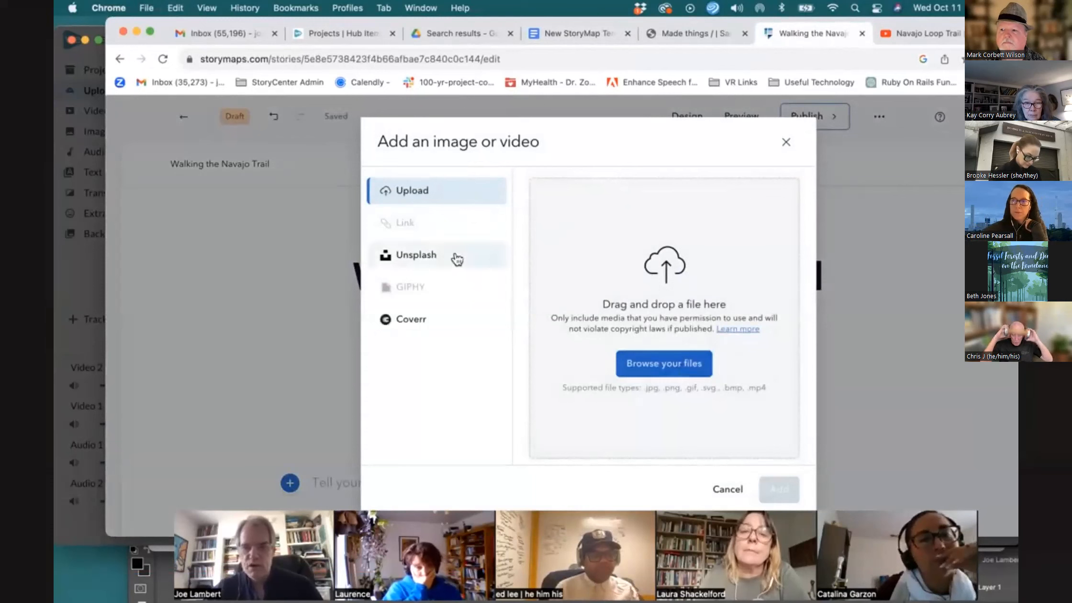
{"action": "left_click", "coordinate": [659, 358]}
{"action": "double_click", "coordinate": [461, 195]}
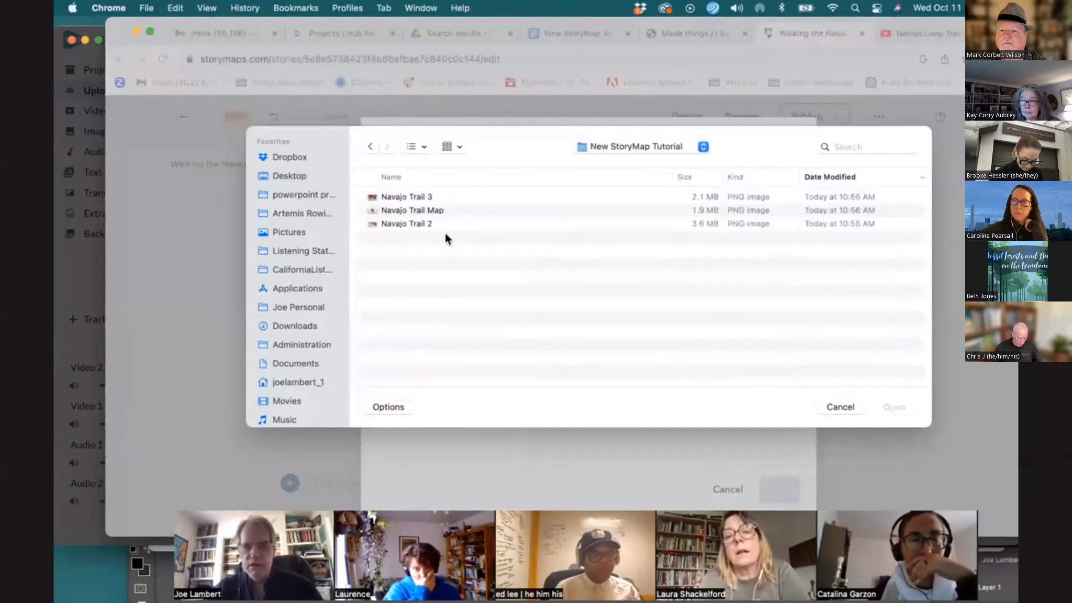
{"action": "double_click", "coordinate": [446, 223]}
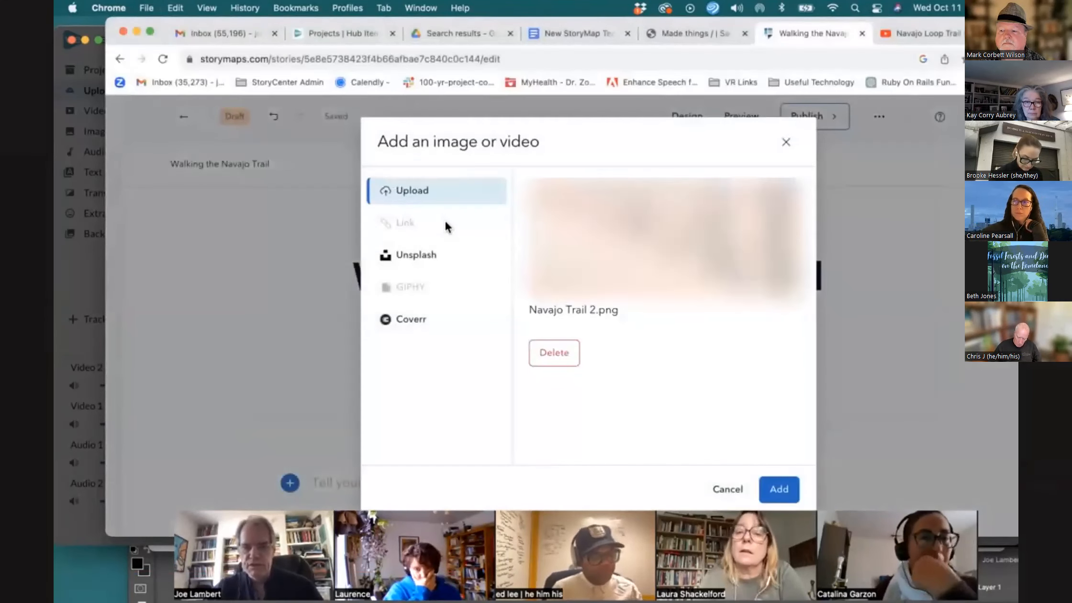
{"action": "left_click", "coordinate": [772, 485]}
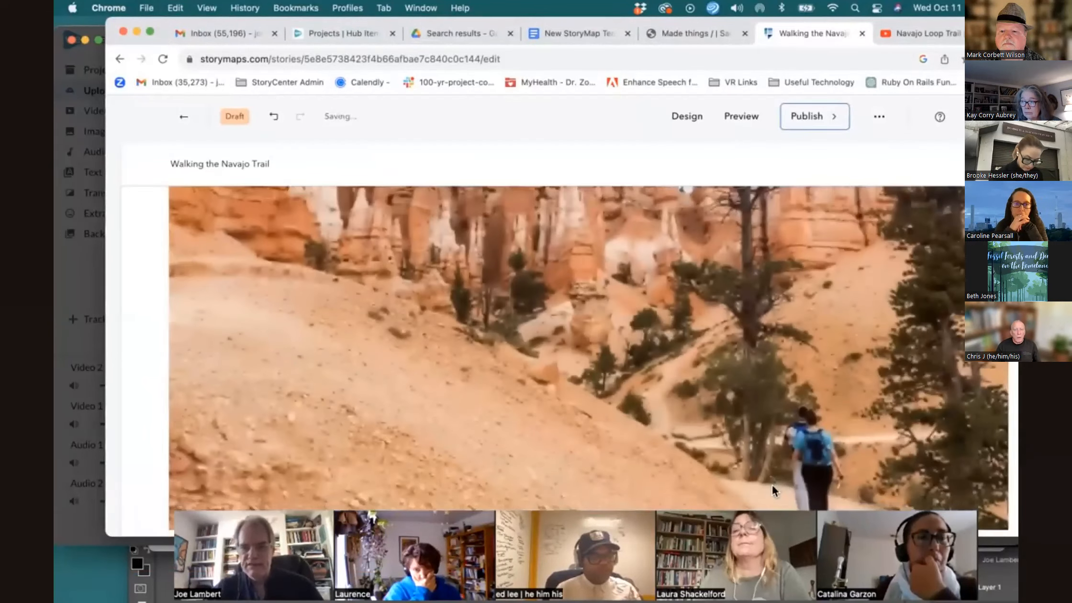
Scroll through the story's cover to review the image, title, subtitle and byline
{"action": "scroll", "coordinate": [771, 483], "scroll_direction": "down", "scroll_amount": 5}
{"action": "scroll", "coordinate": [772, 484], "scroll_direction": "up", "scroll_amount": 5}
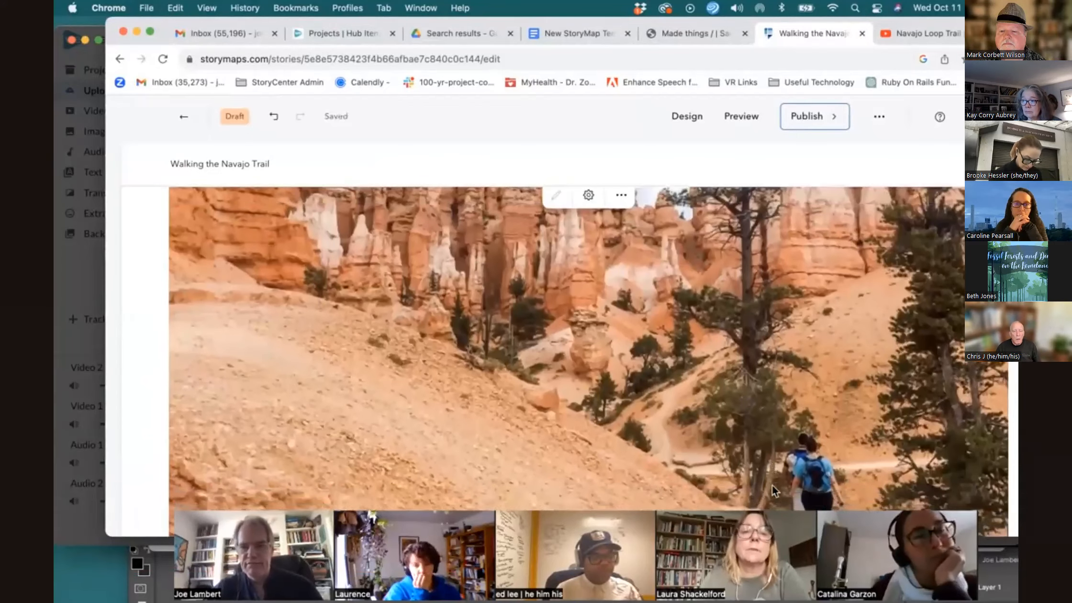
{"action": "scroll", "coordinate": [773, 484], "scroll_direction": "down", "scroll_amount": 3}
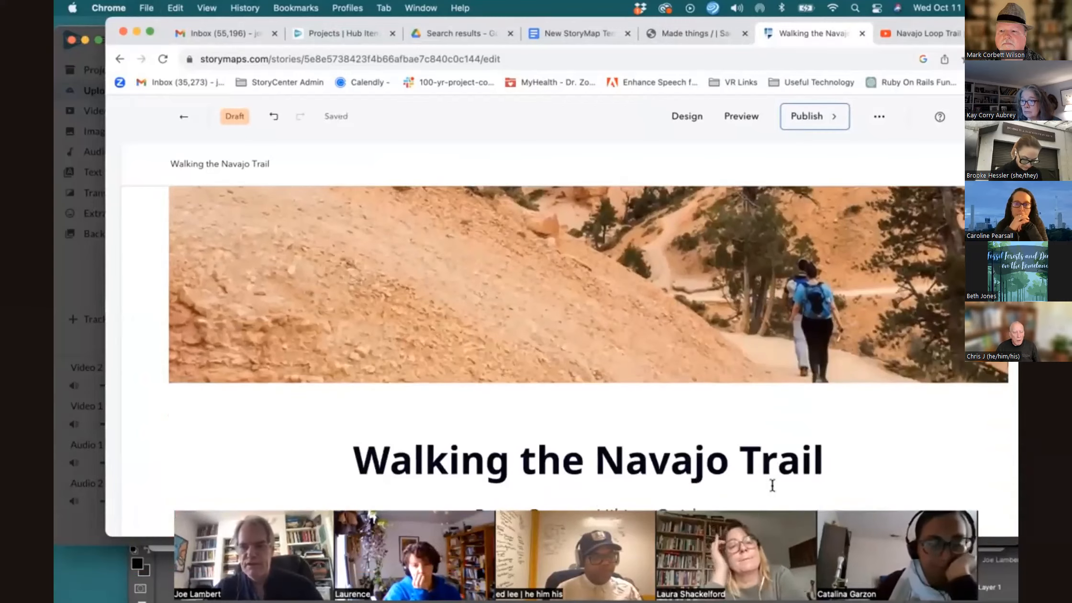
{"action": "scroll", "coordinate": [749, 401], "scroll_direction": "down", "scroll_amount": 4}
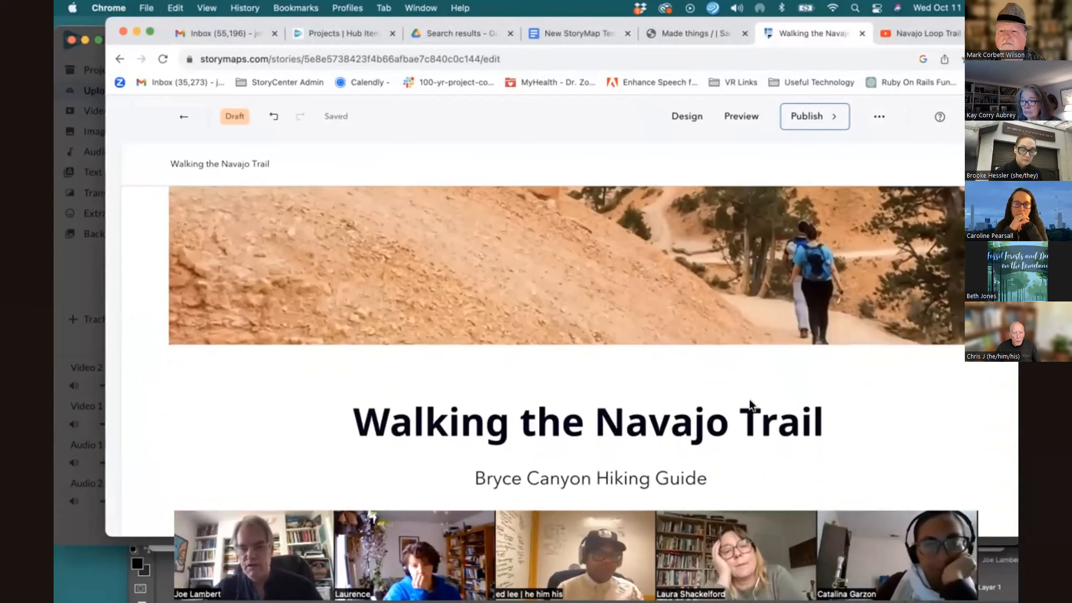
{"action": "scroll", "coordinate": [749, 401], "scroll_direction": "down", "scroll_amount": 4}
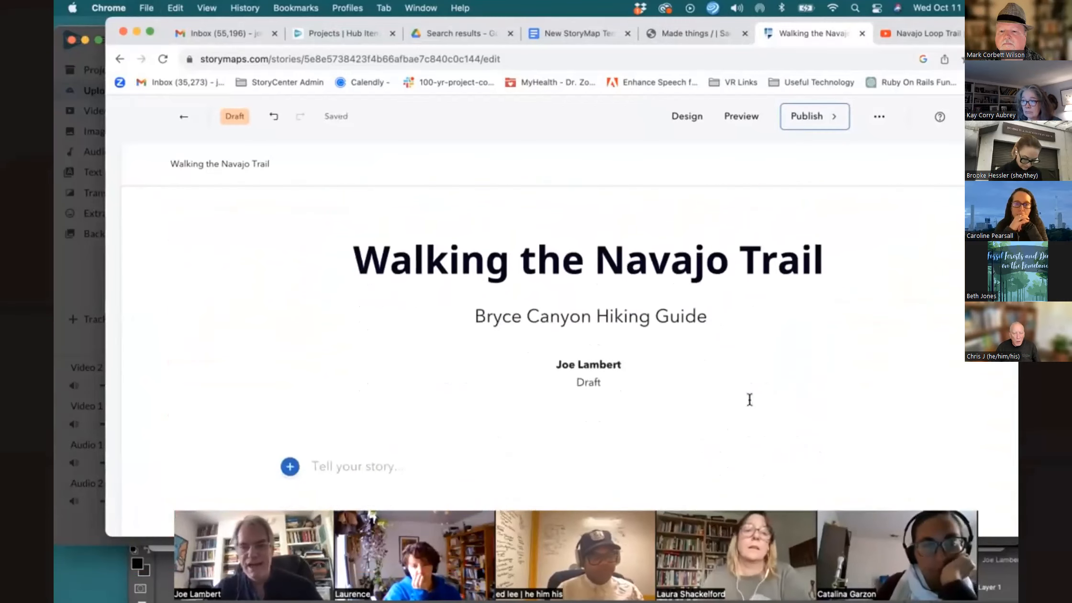
{"action": "scroll", "coordinate": [750, 401], "scroll_direction": "down", "scroll_amount": 3}
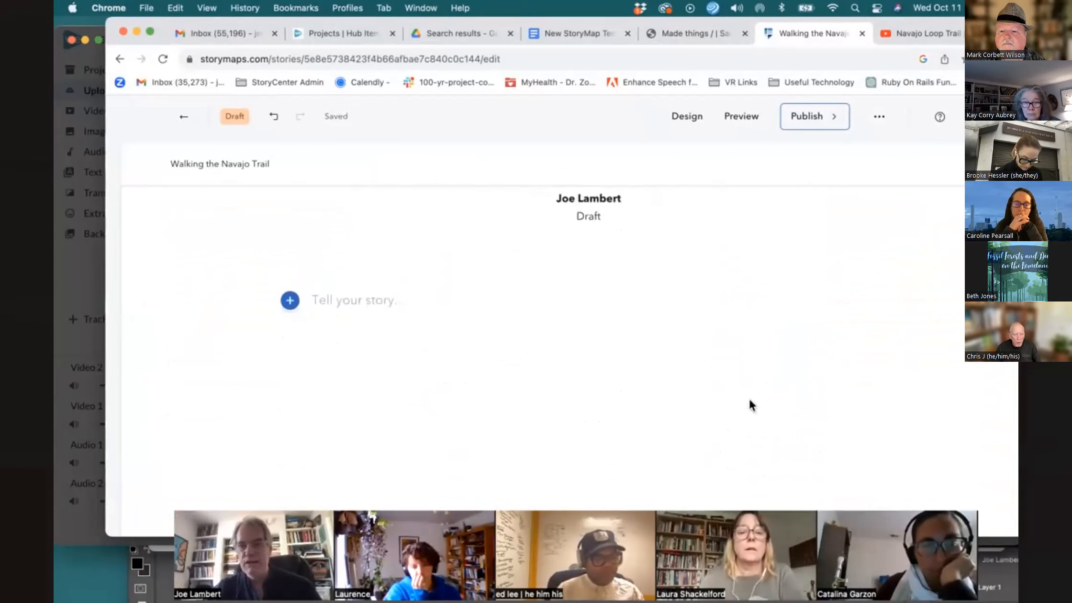
{"action": "scroll", "coordinate": [750, 401], "scroll_direction": "up", "scroll_amount": 6}
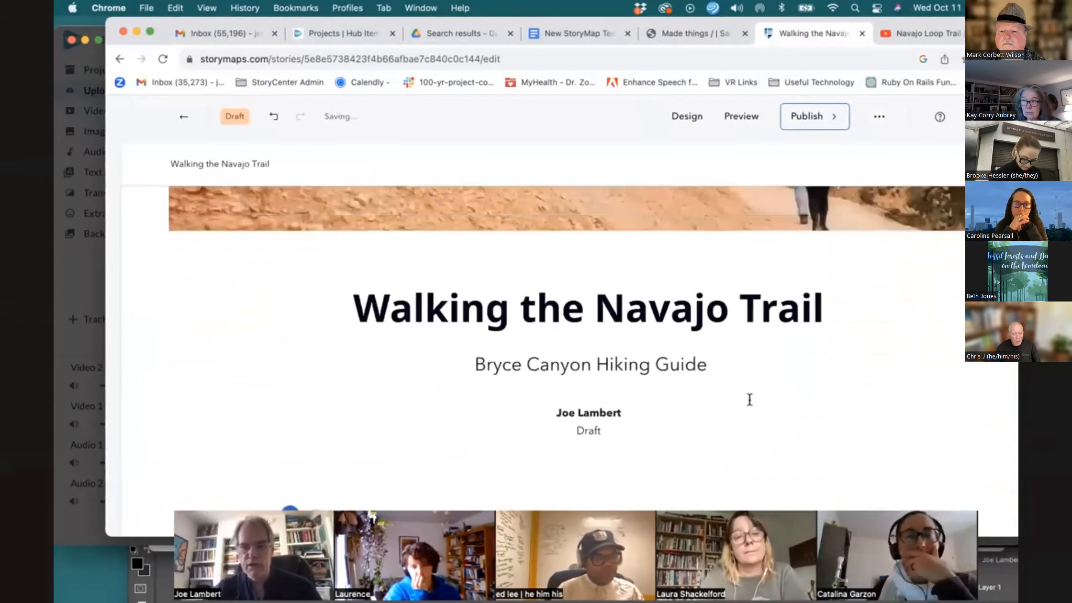
{"action": "scroll", "coordinate": [749, 401], "scroll_direction": "down", "scroll_amount": 5}
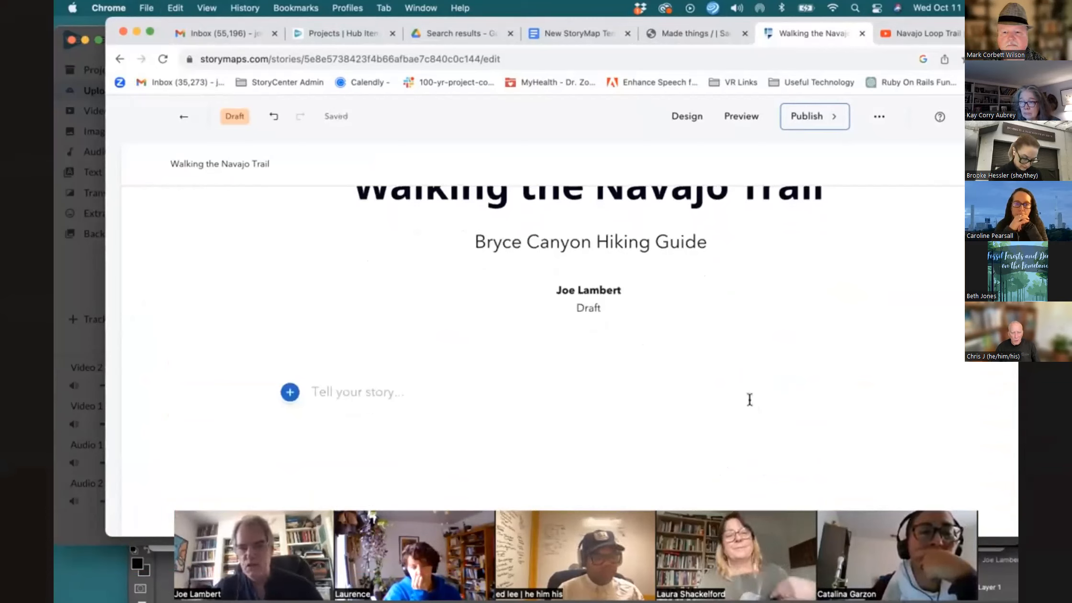
{"action": "scroll", "coordinate": [689, 381], "scroll_direction": "down", "scroll_amount": 4}
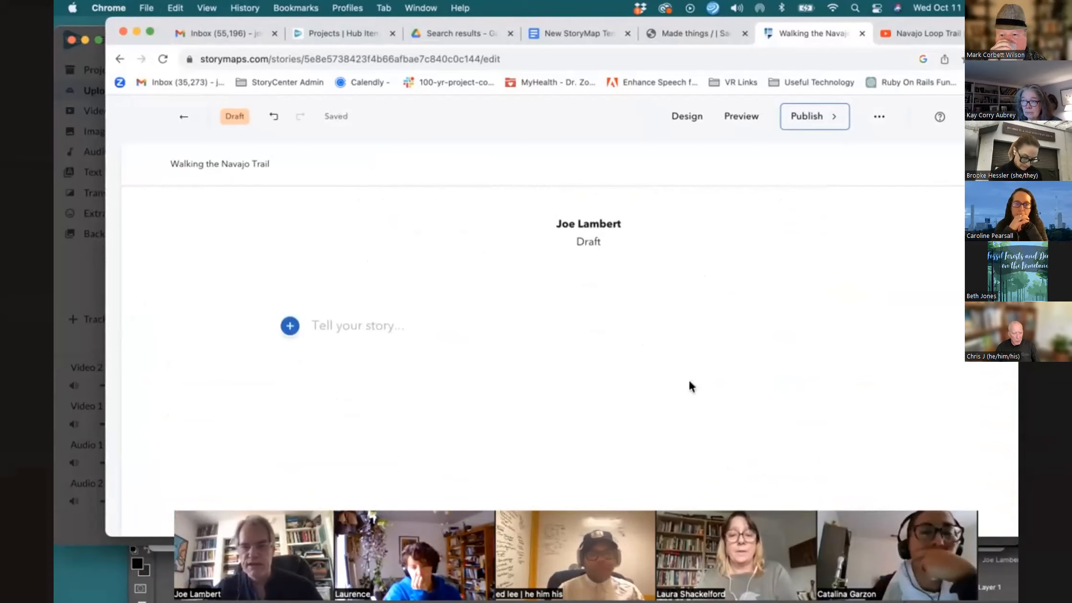
{"action": "scroll", "coordinate": [690, 386], "scroll_direction": "up", "scroll_amount": 10}
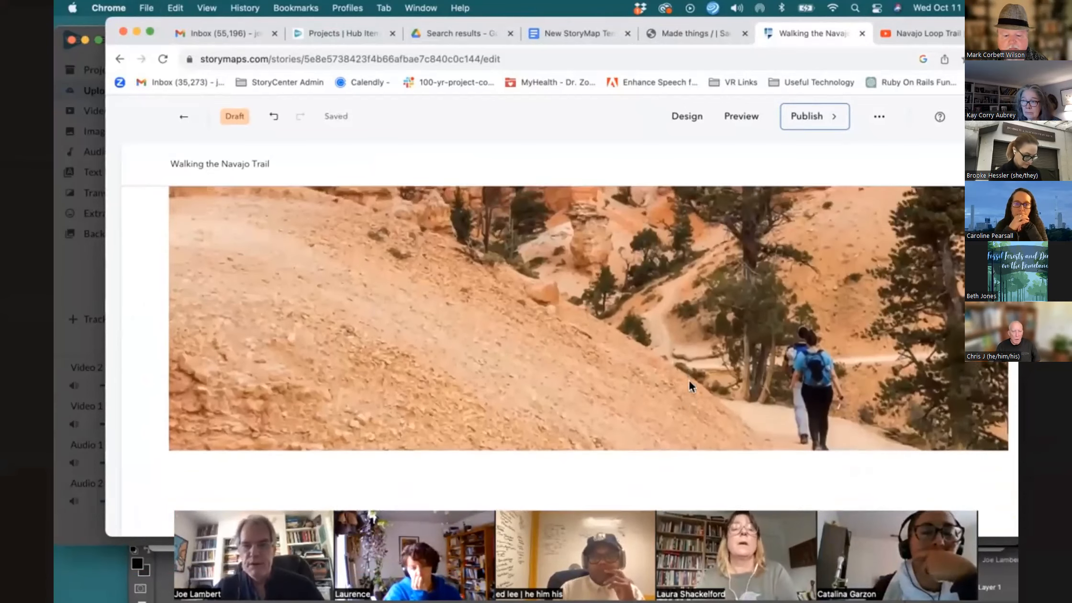
{"action": "scroll", "coordinate": [689, 383], "scroll_direction": "down", "scroll_amount": 5}
{"action": "scroll", "coordinate": [689, 381], "scroll_direction": "down", "scroll_amount": 5}
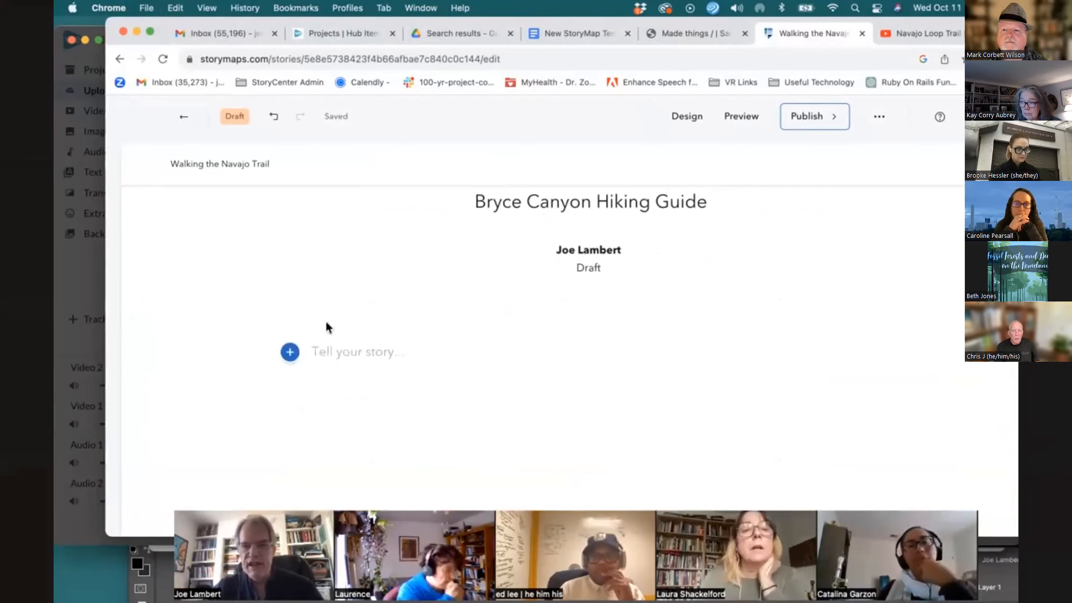
Open the add-content menu below the byline and browse the available block types
{"action": "left_click", "coordinate": [290, 354]}
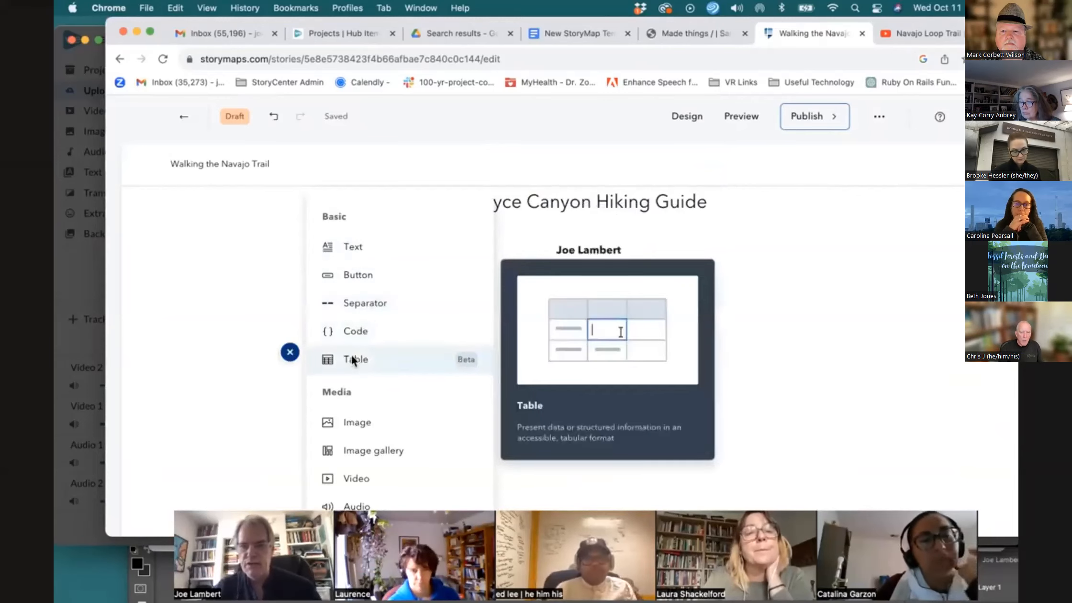
{"action": "scroll", "coordinate": [351, 355], "scroll_direction": "down", "scroll_amount": 3}
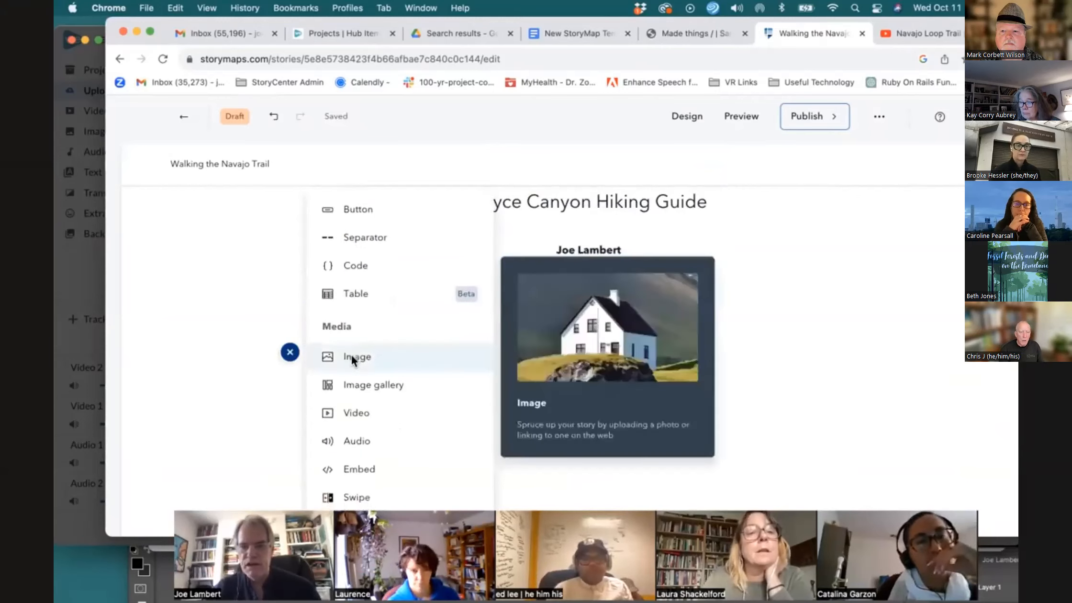
{"action": "scroll", "coordinate": [351, 358], "scroll_direction": "down", "scroll_amount": 1}
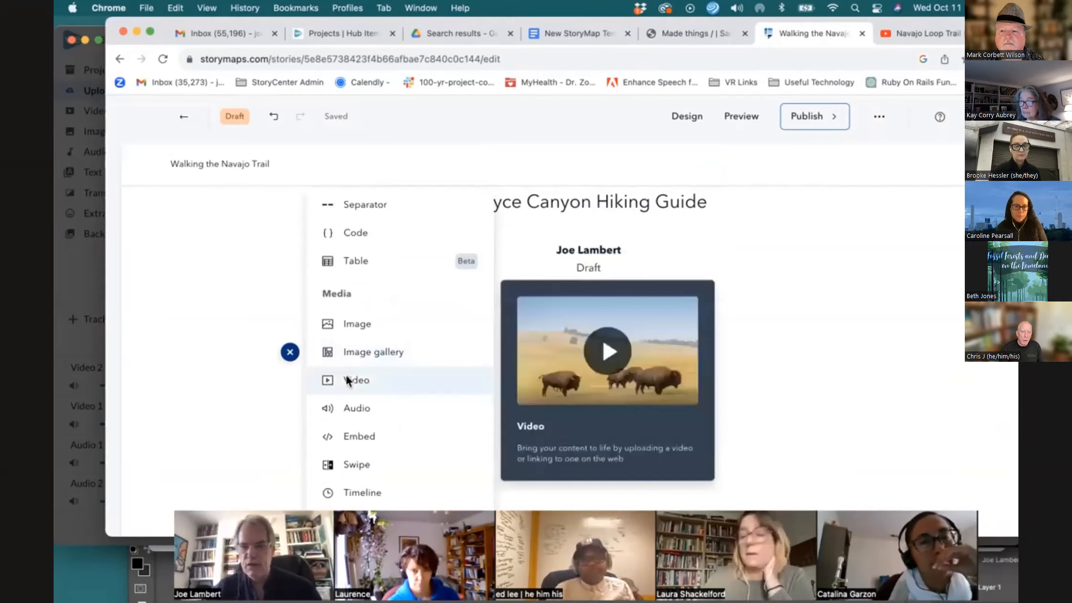
{"action": "scroll", "coordinate": [340, 403], "scroll_direction": "down", "scroll_amount": 1}
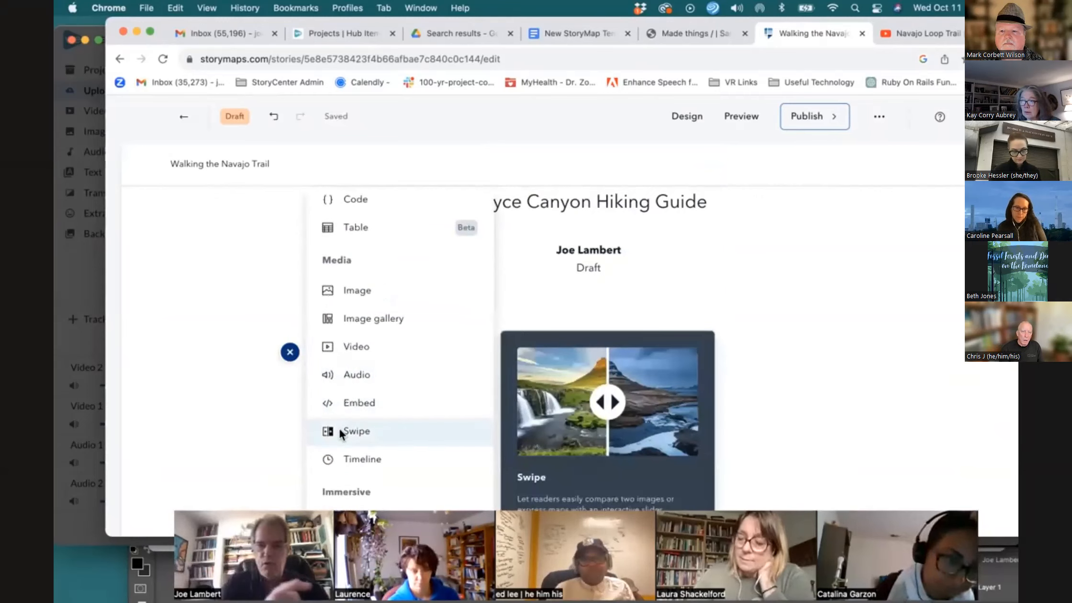
{"action": "scroll", "coordinate": [340, 427], "scroll_direction": "down", "scroll_amount": 1}
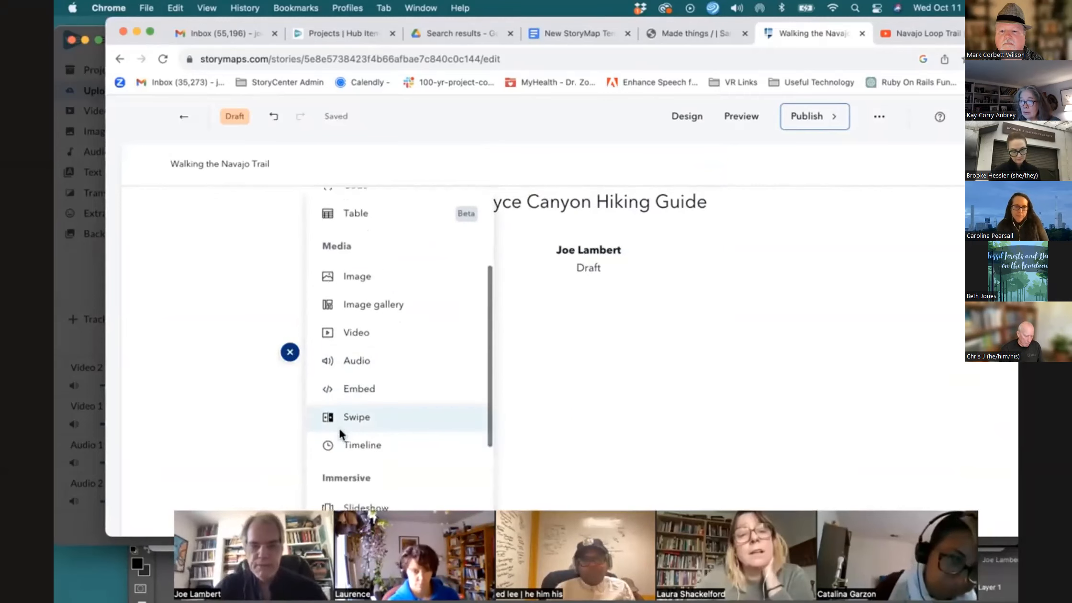
{"action": "scroll", "coordinate": [340, 427], "scroll_direction": "down", "scroll_amount": 1}
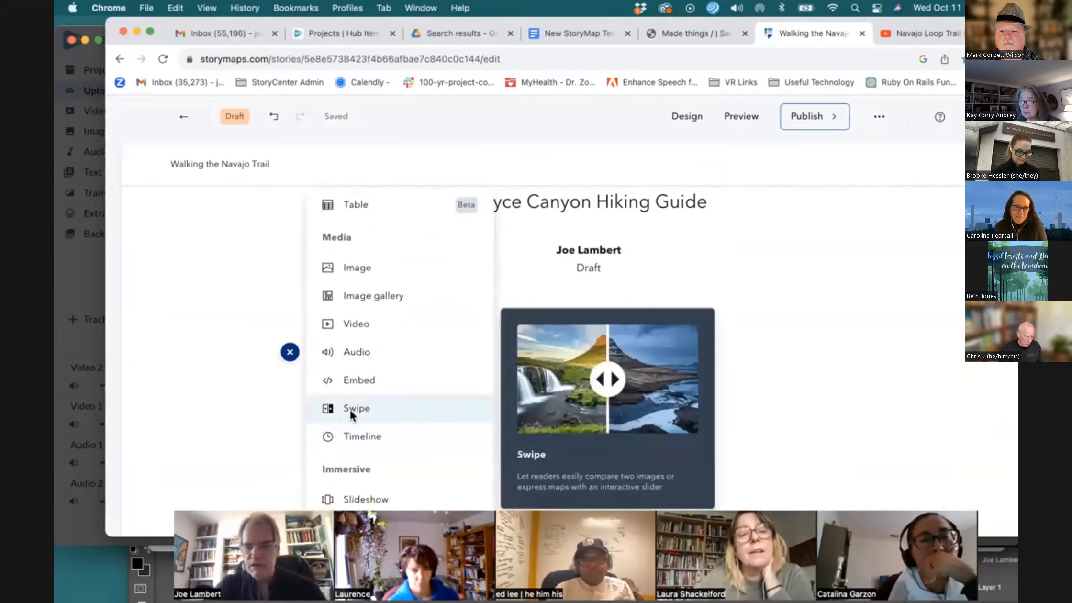
{"action": "scroll", "coordinate": [349, 408], "scroll_direction": "down", "scroll_amount": 2}
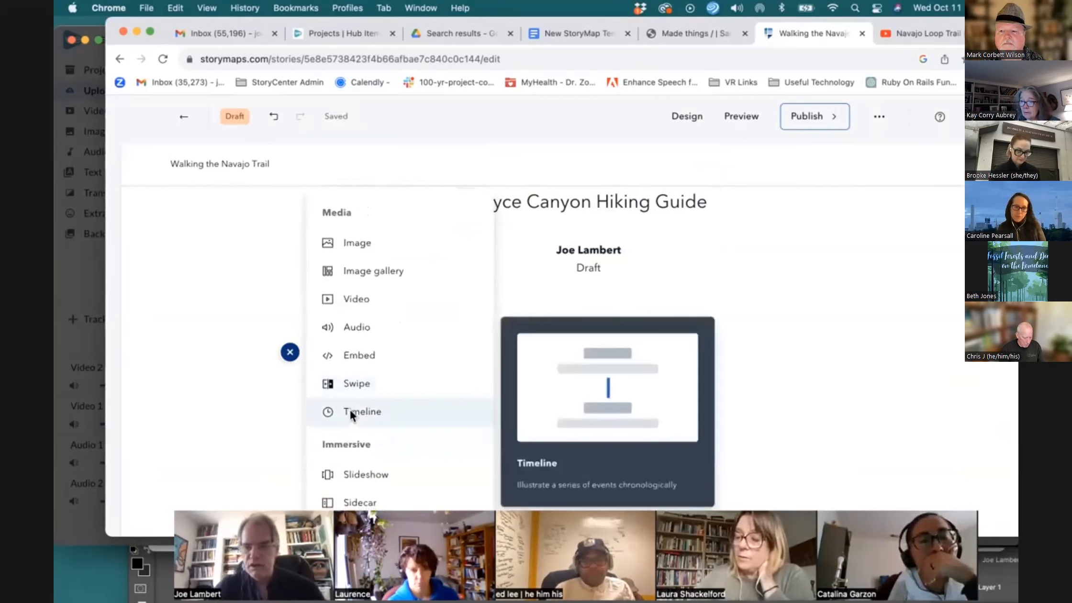
{"action": "scroll", "coordinate": [350, 411], "scroll_direction": "down", "scroll_amount": 1}
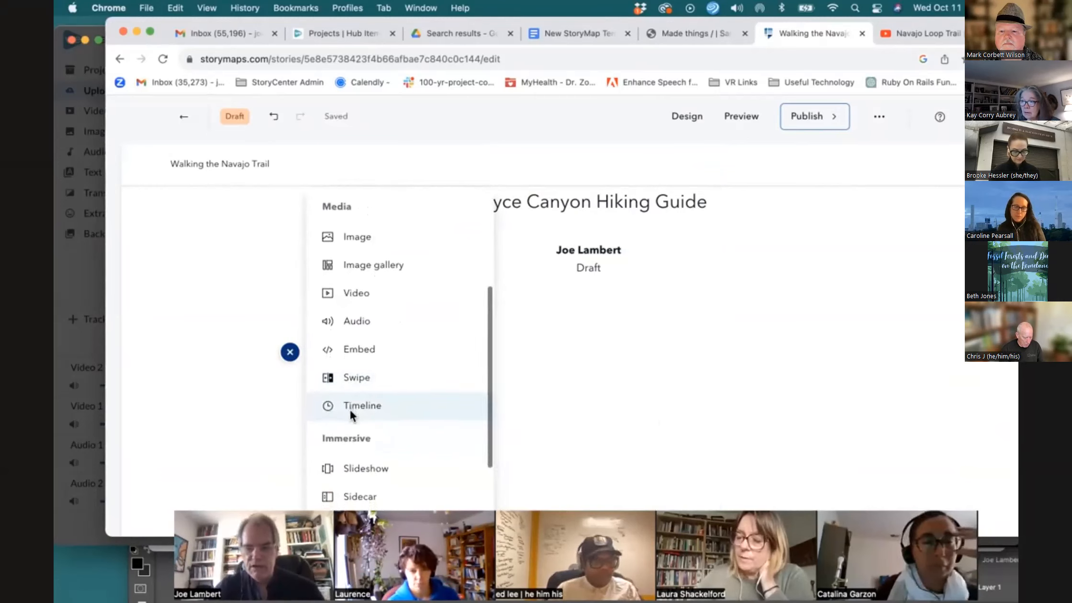
{"action": "scroll", "coordinate": [360, 373], "scroll_direction": "down", "scroll_amount": 1}
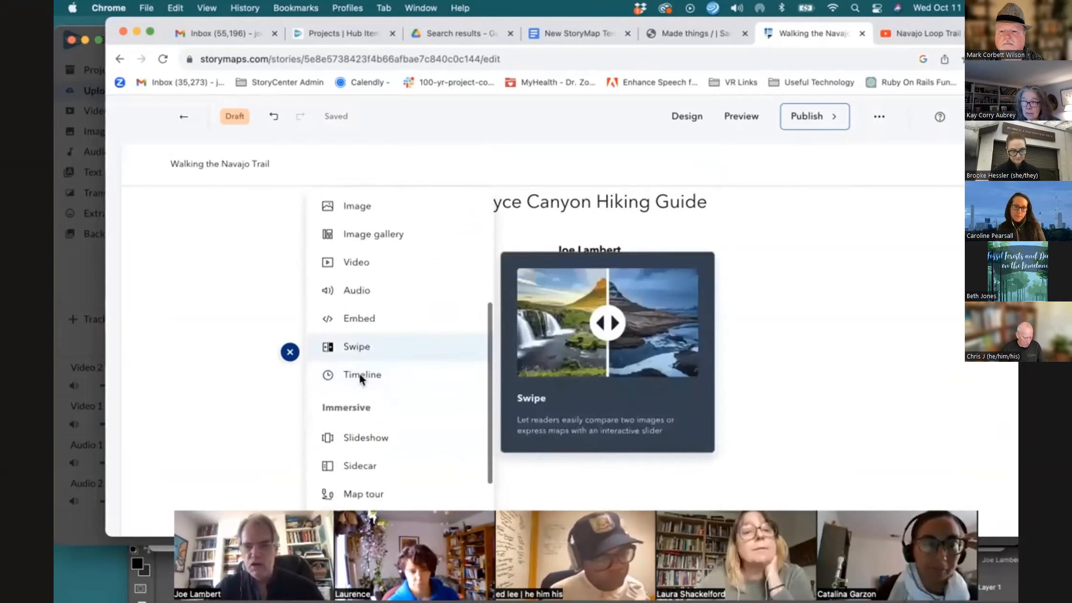
{"action": "scroll", "coordinate": [359, 373], "scroll_direction": "down", "scroll_amount": 3}
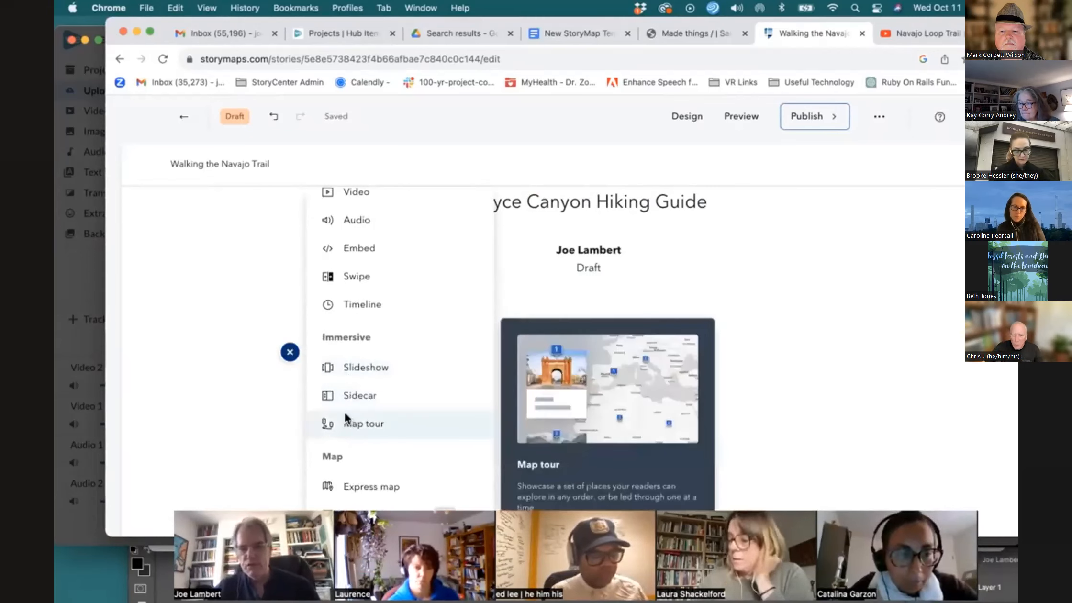
{"action": "scroll", "coordinate": [344, 411], "scroll_direction": "down", "scroll_amount": 1}
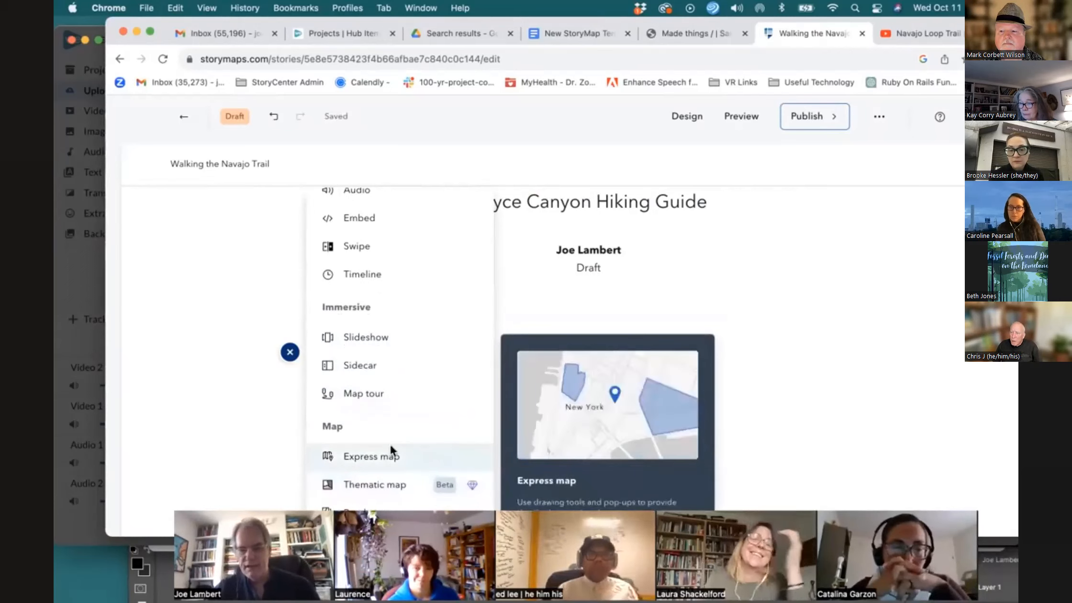
{"action": "scroll", "coordinate": [417, 314], "scroll_direction": "up", "scroll_amount": 1}
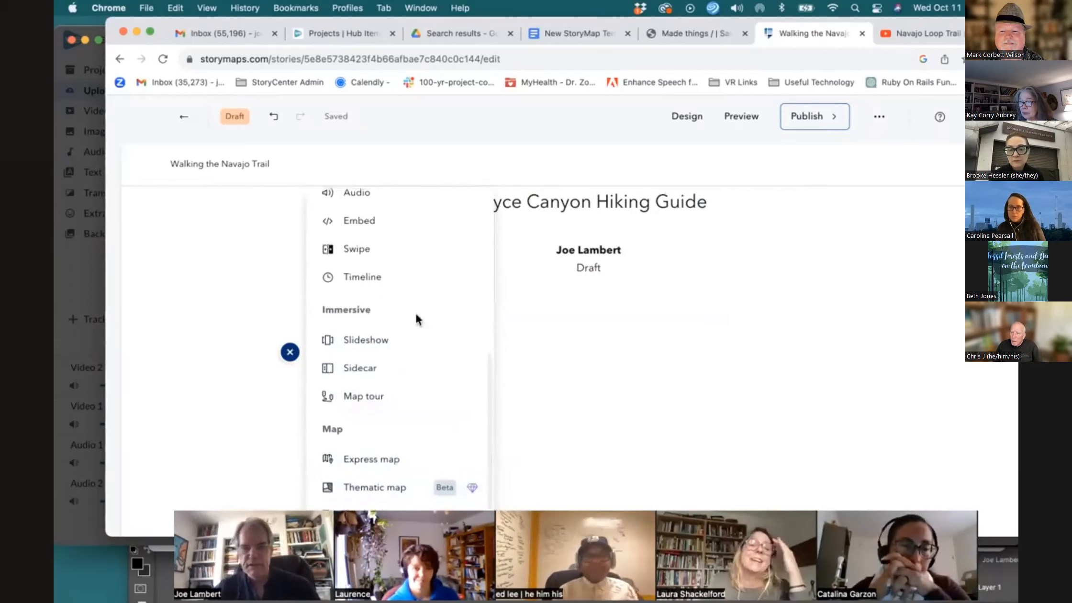
{"action": "scroll", "coordinate": [415, 311], "scroll_direction": "up", "scroll_amount": 5}
{"action": "left_click", "coordinate": [411, 264]}
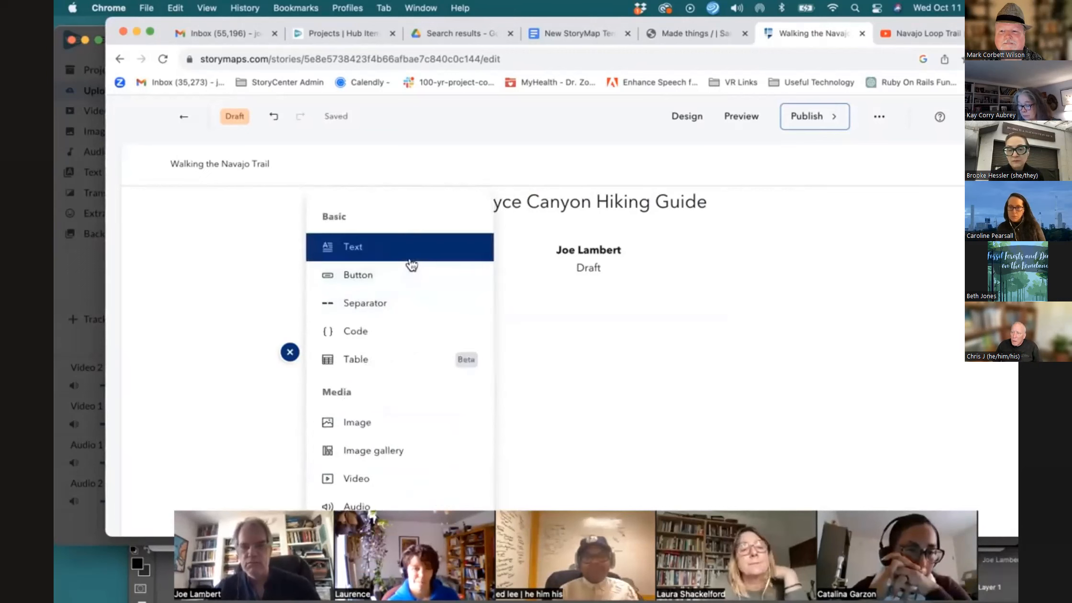
Select the two Introduction paragraphs in the template document for copying, then return to the story
{"action": "left_click", "coordinate": [569, 36]}
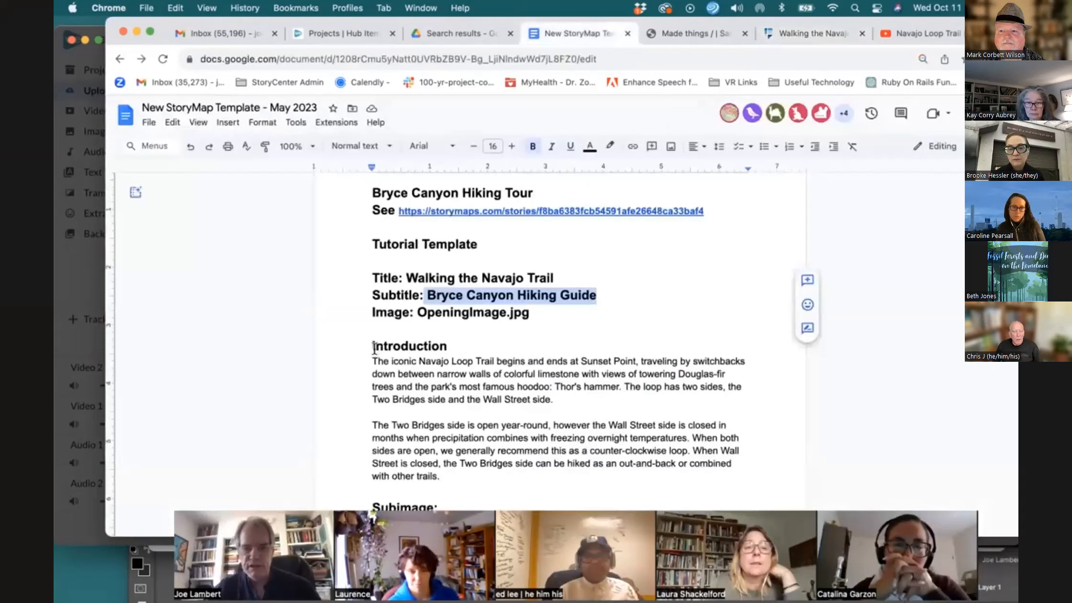
{"action": "left_click_drag", "start_coordinate": [374, 360], "coordinate": [515, 476]}
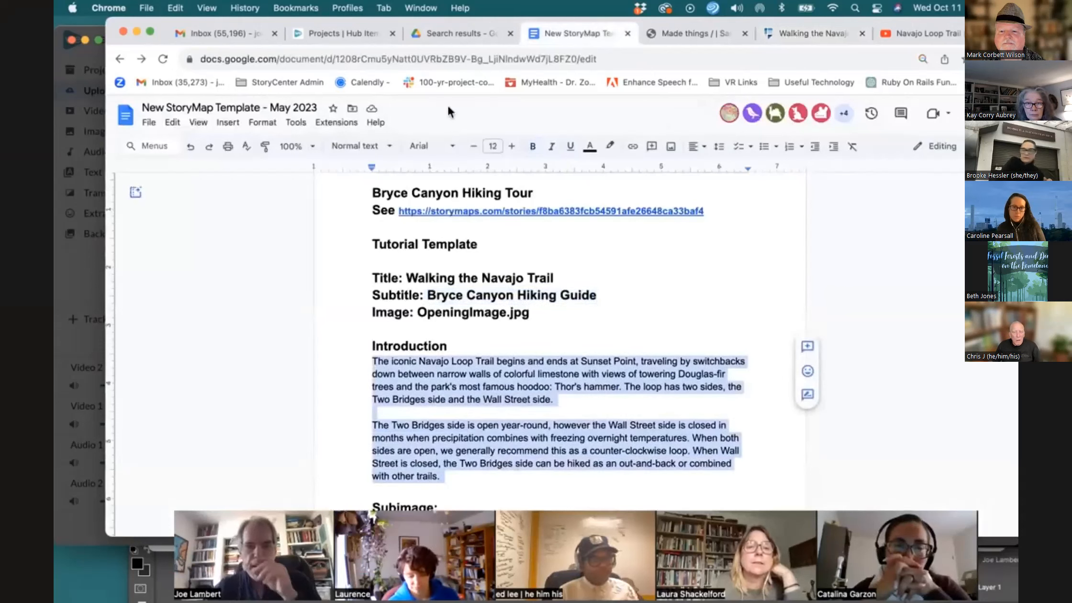
{"action": "left_click", "coordinate": [798, 33]}
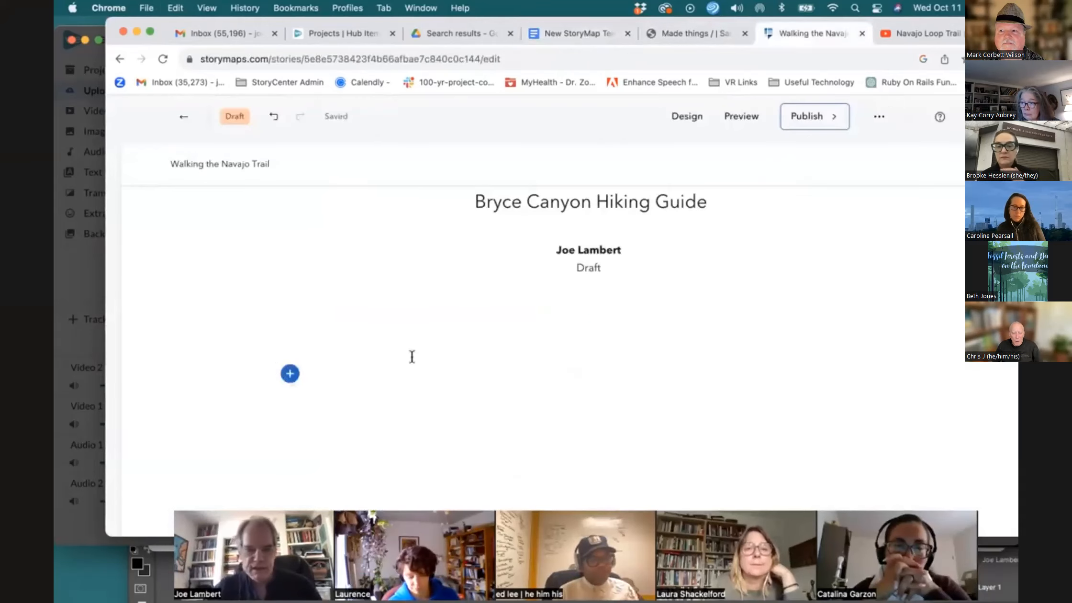
Insert a text block below the byline and paste the copied Introduction paragraphs into it
{"action": "left_click", "coordinate": [290, 378]}
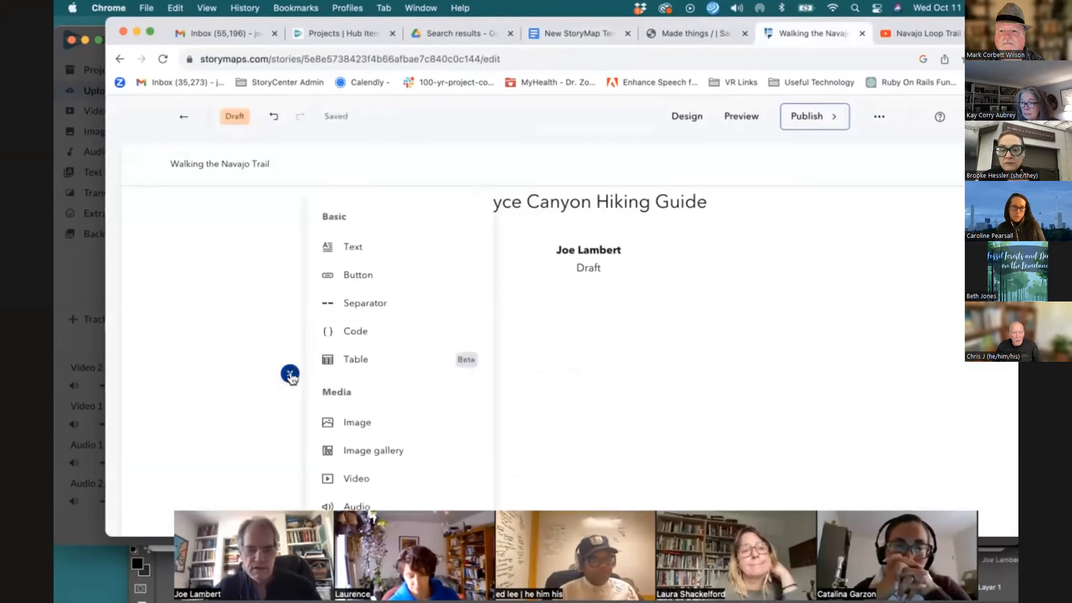
{"action": "left_click", "coordinate": [384, 246]}
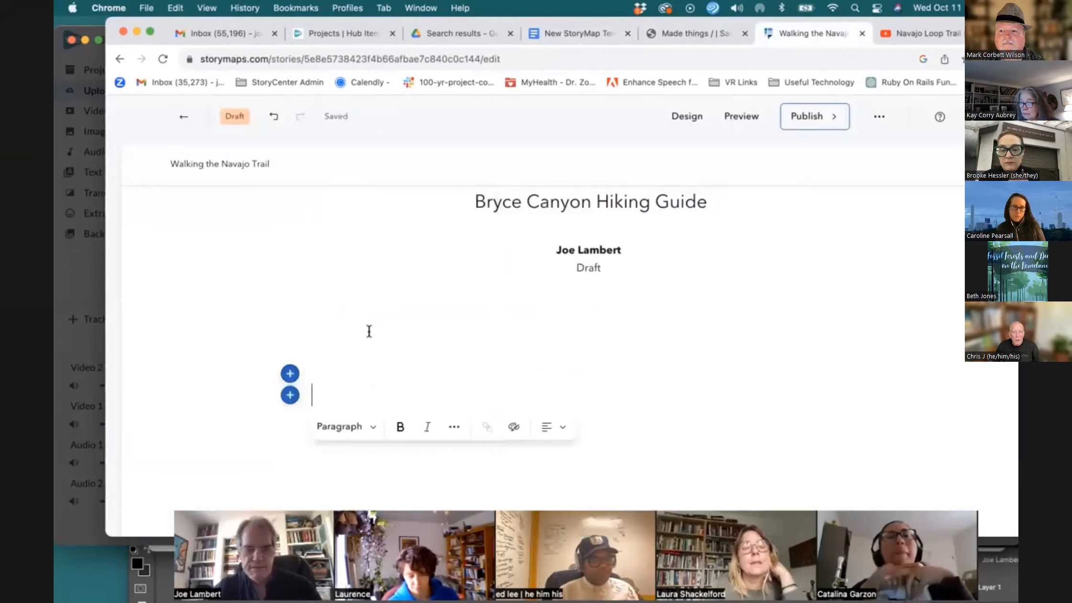
{"action": "left_click", "coordinate": [346, 426]}
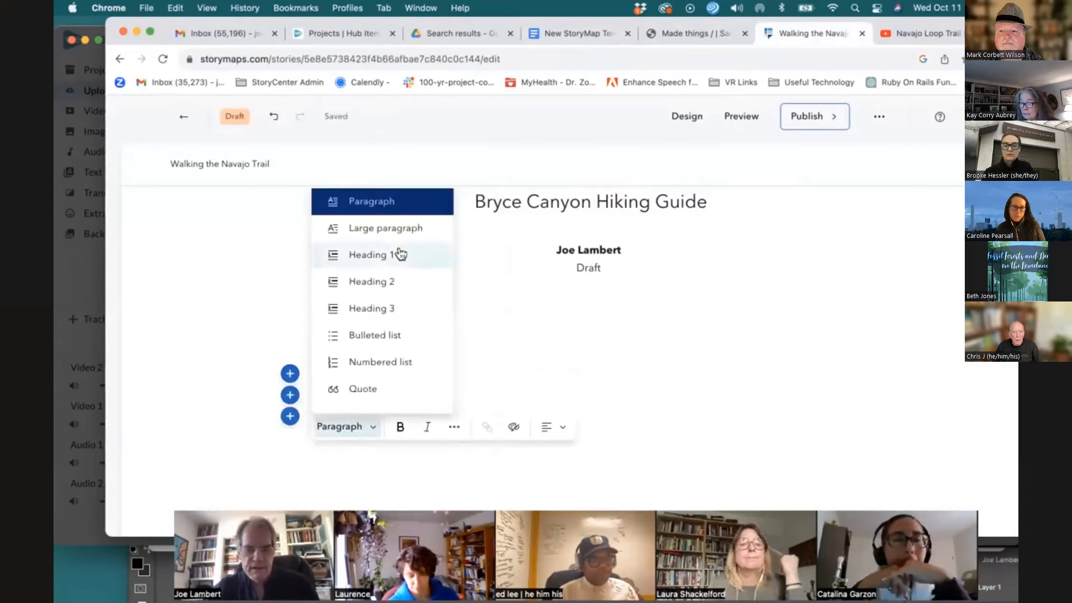
{"action": "left_click", "coordinate": [307, 404]}
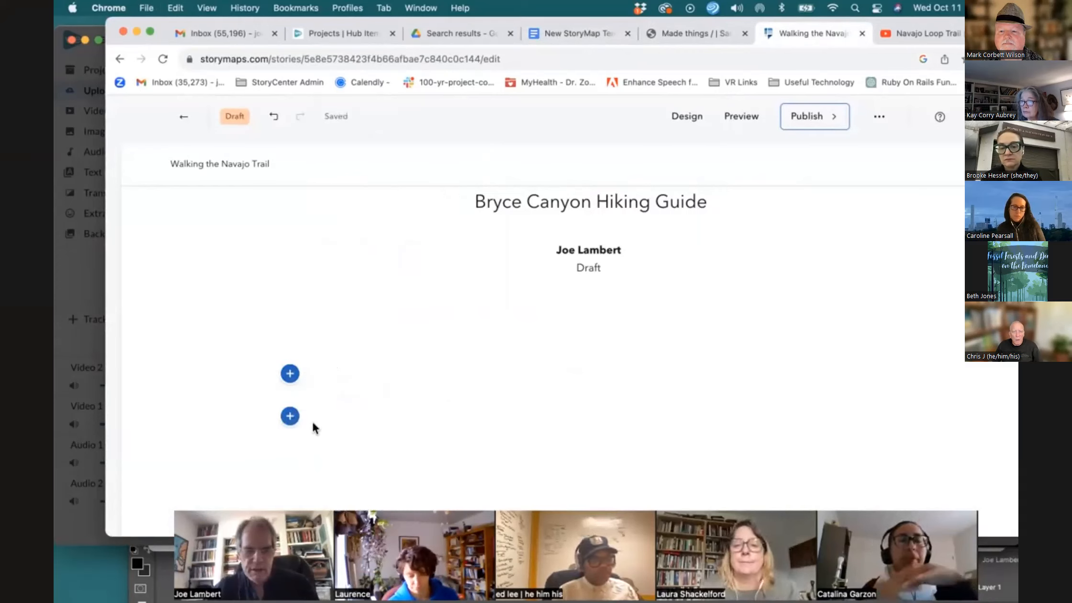
{"action": "left_click", "coordinate": [290, 416]}
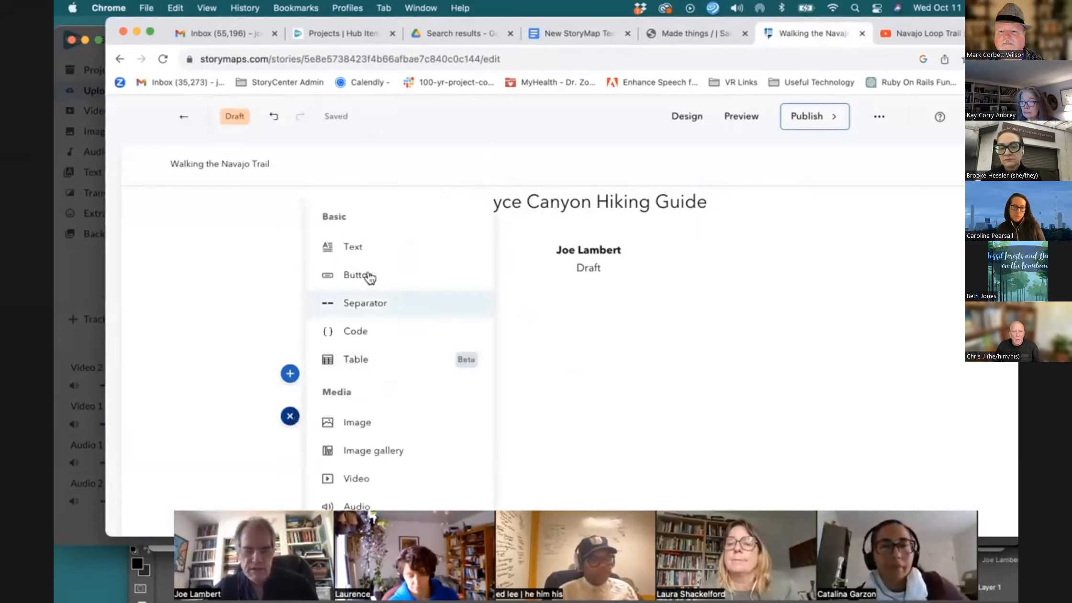
{"action": "left_click", "coordinate": [373, 247]}
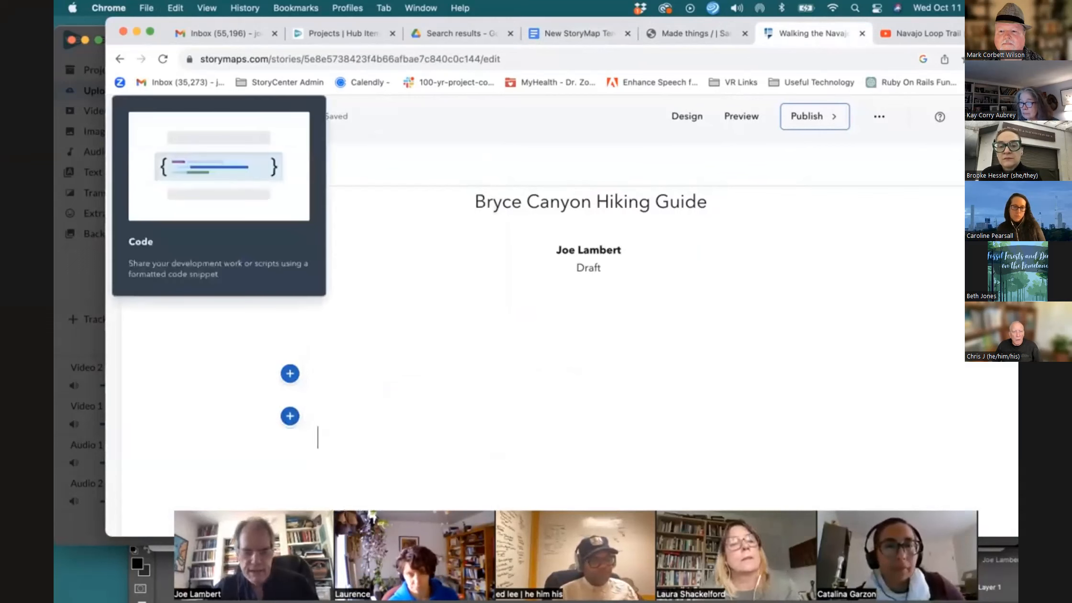
{"action": "type", "text": "The iconic Navajo Loop Trail begins and ends at Sunset Point, traveling by switchbacks down between narrow walls of colorful limestone with views of towering Douglas-fir trees and the park's most famous hoodoo: Thor's hammer. The loop has two sides, the Two Bridges side and the Wall Street side."}
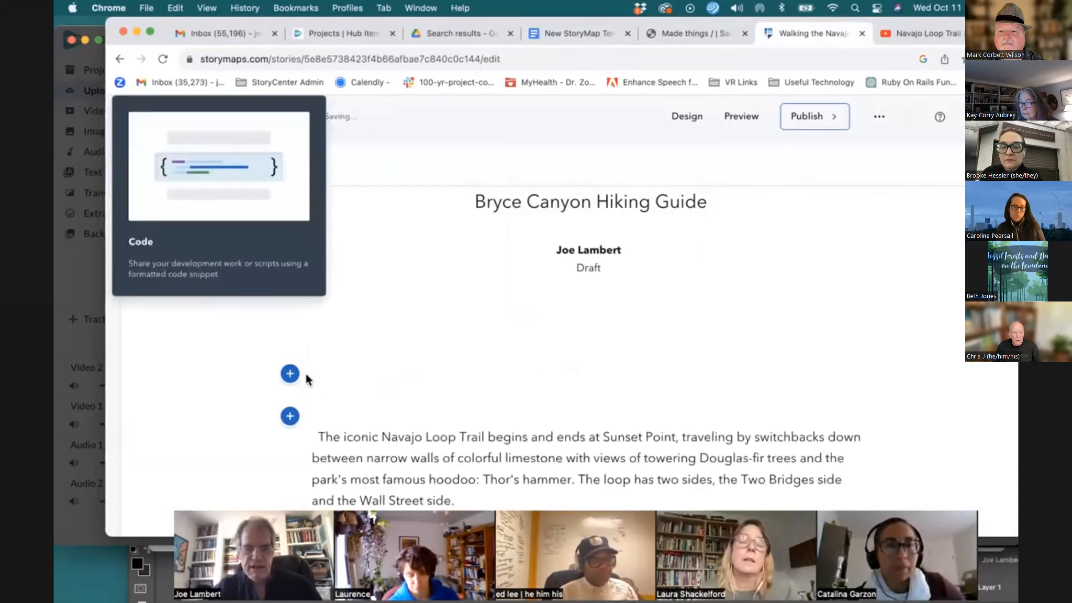
Add another text block above the pasted paragraphs and set its style to Heading 1
{"action": "left_click", "coordinate": [290, 373]}
{"action": "left_click", "coordinate": [355, 247]}
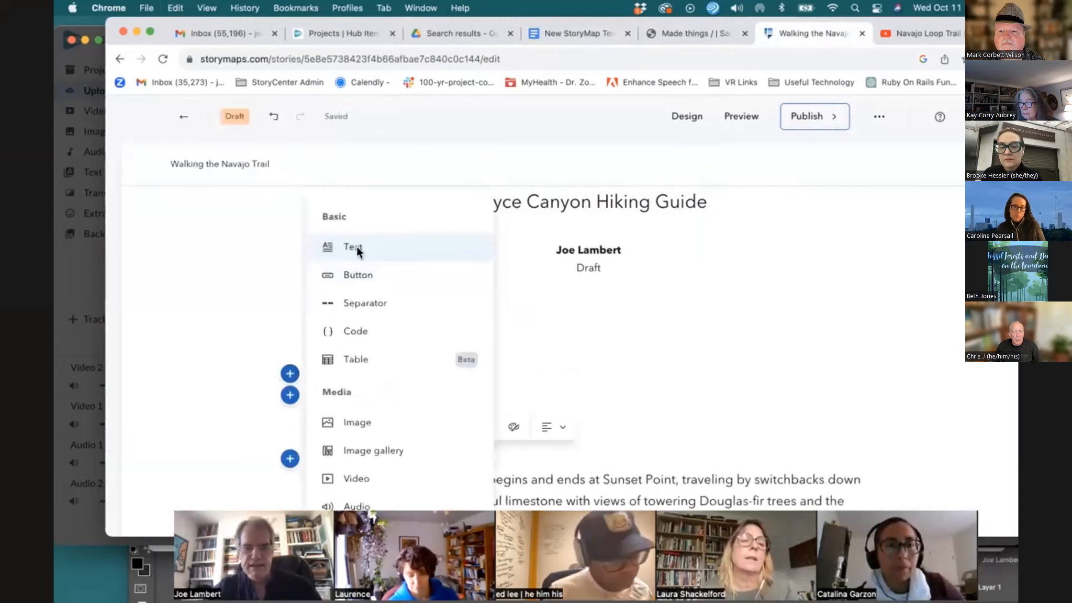
{"action": "left_click", "coordinate": [337, 427]}
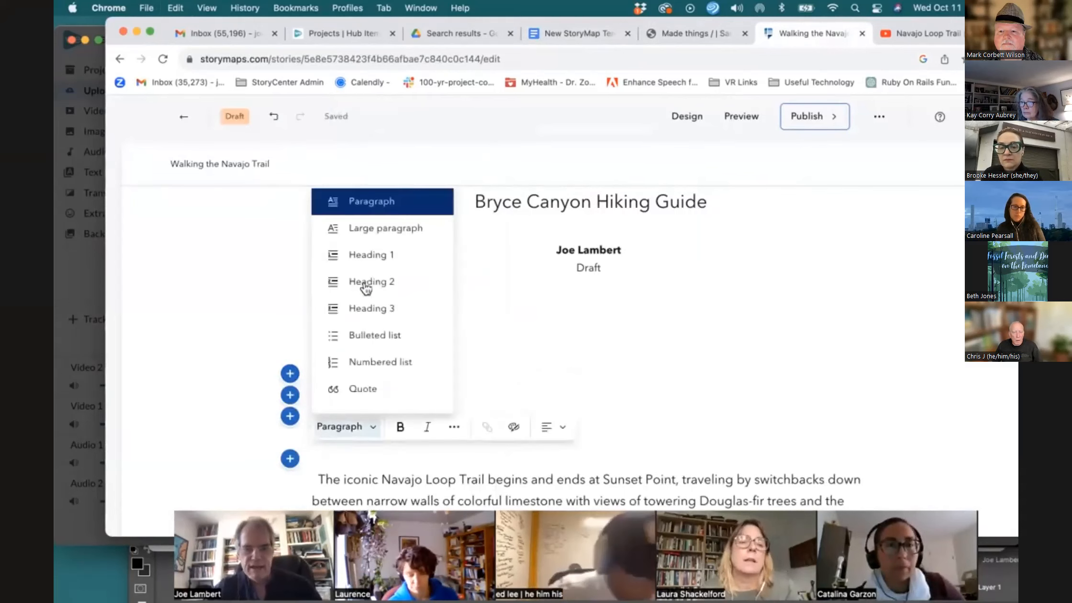
{"action": "left_click", "coordinate": [374, 254]}
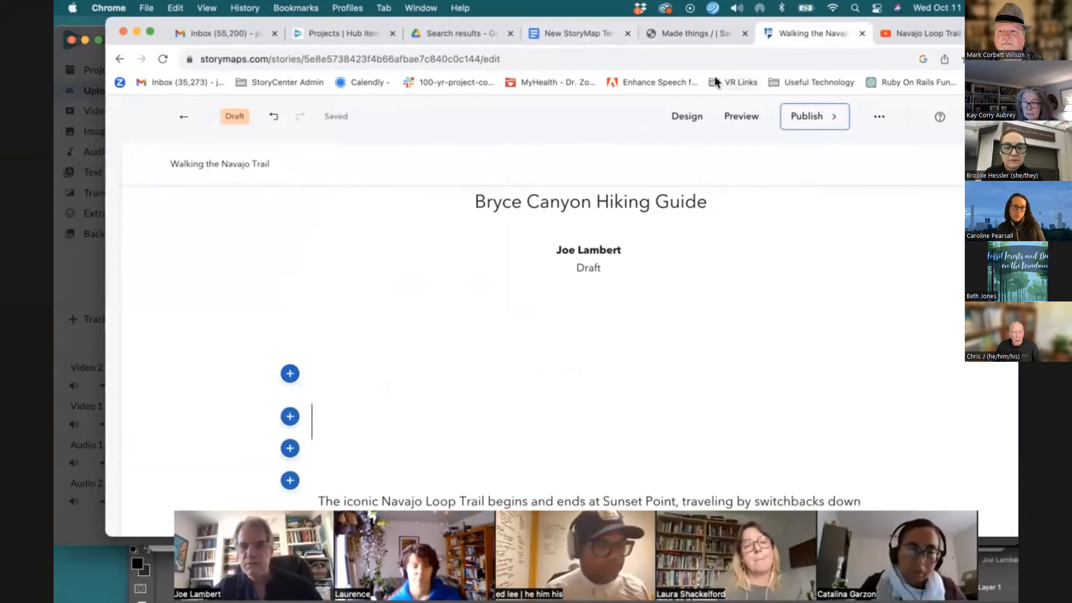
Select the Introduction heading in the template document, then return to the story
{"action": "left_click", "coordinate": [567, 33]}
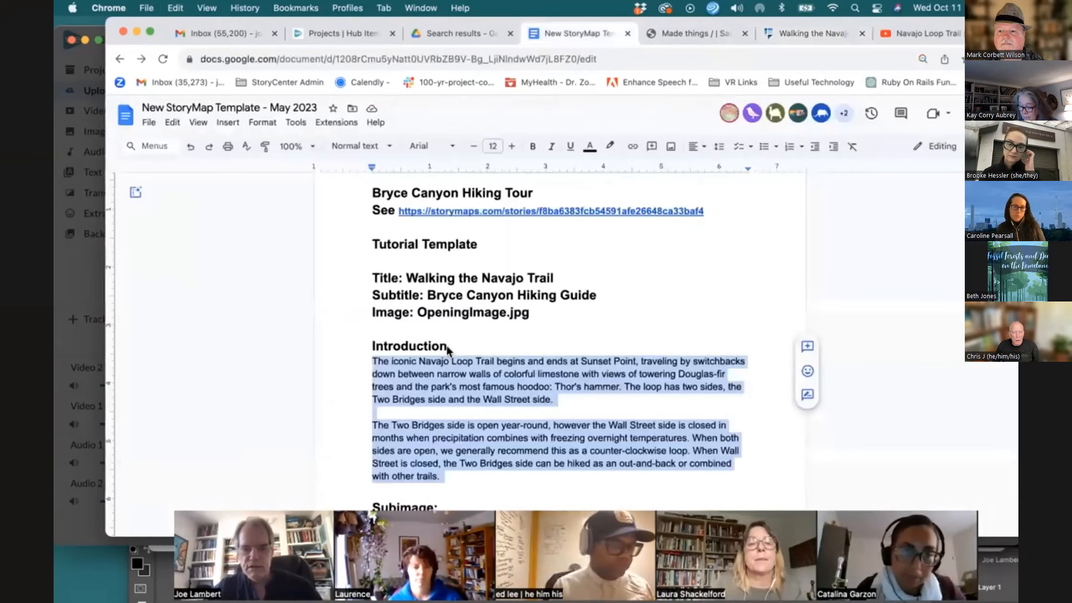
{"action": "left_click_drag", "start_coordinate": [447, 346], "coordinate": [357, 358]}
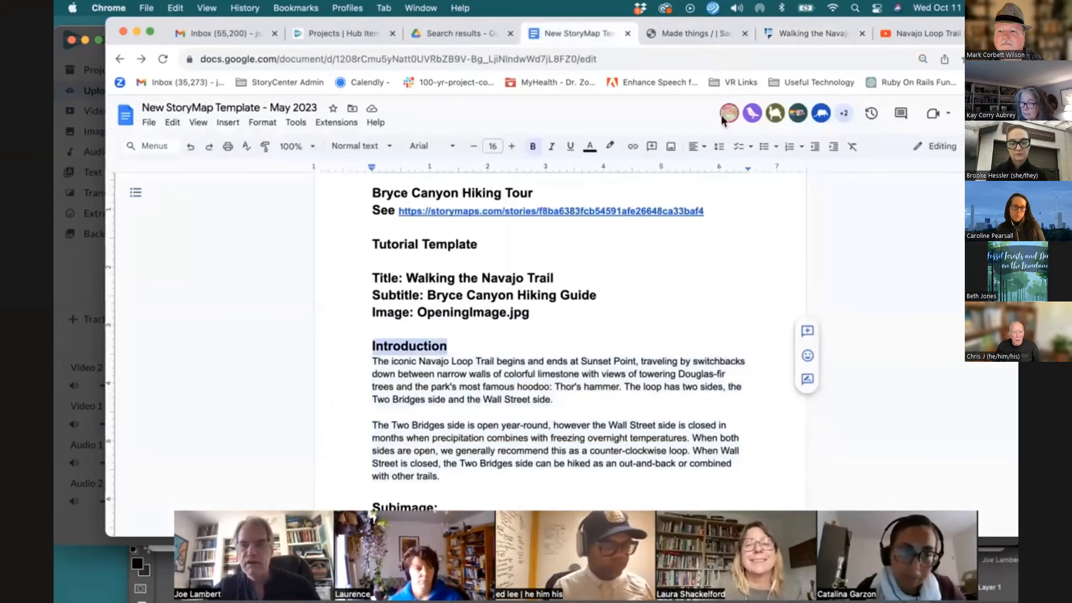
{"action": "left_click", "coordinate": [818, 34]}
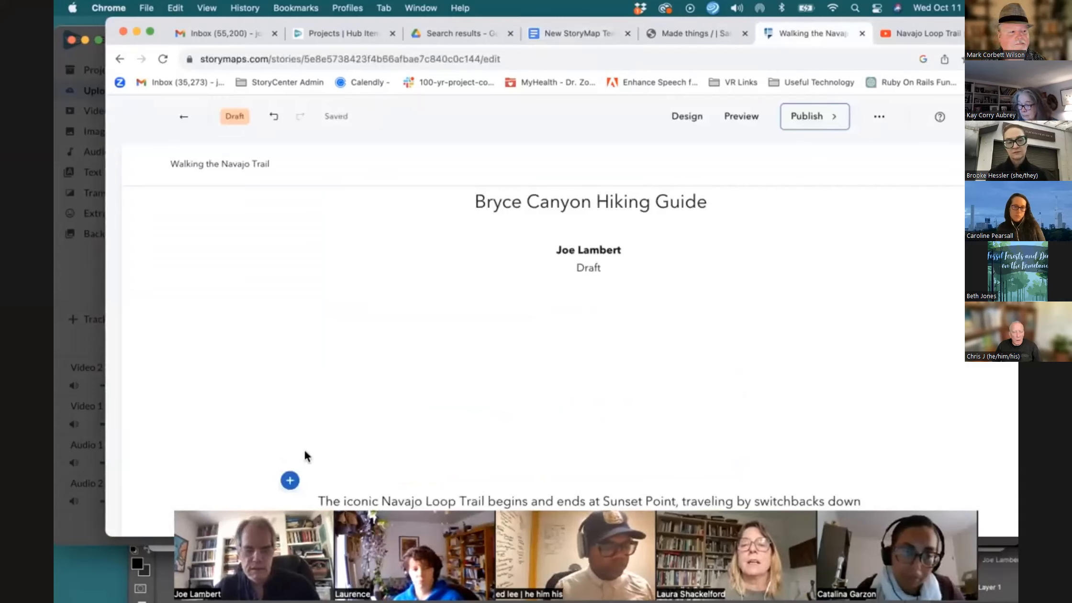
Add a text block above the paragraphs and enter the heading text Introduction
{"action": "left_click", "coordinate": [290, 448]}
{"action": "left_click", "coordinate": [365, 252]}
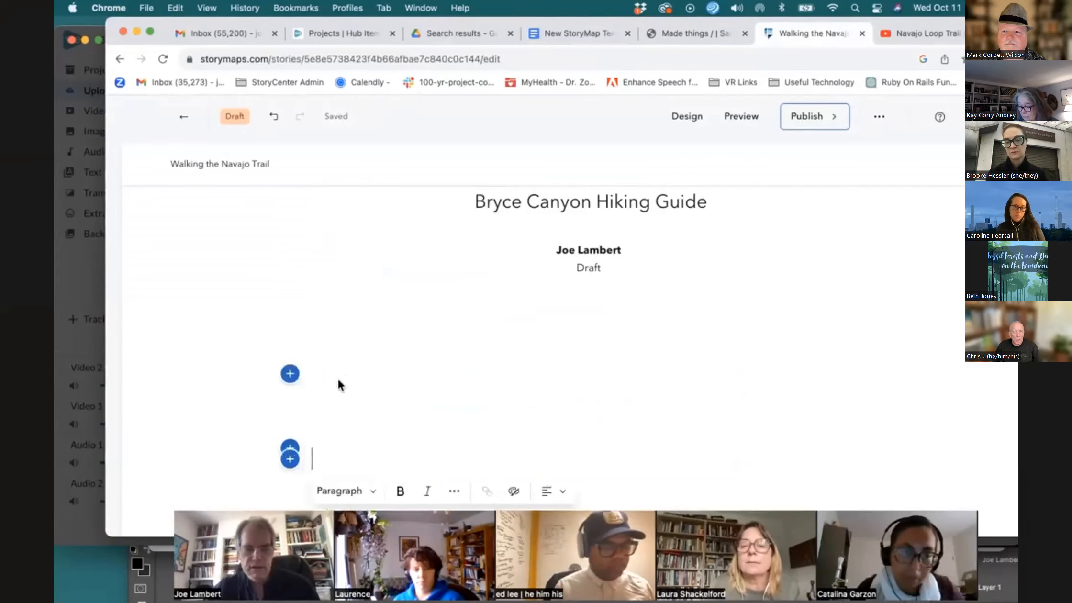
{"action": "left_click", "coordinate": [343, 480]}
{"action": "left_click", "coordinate": [367, 322]}
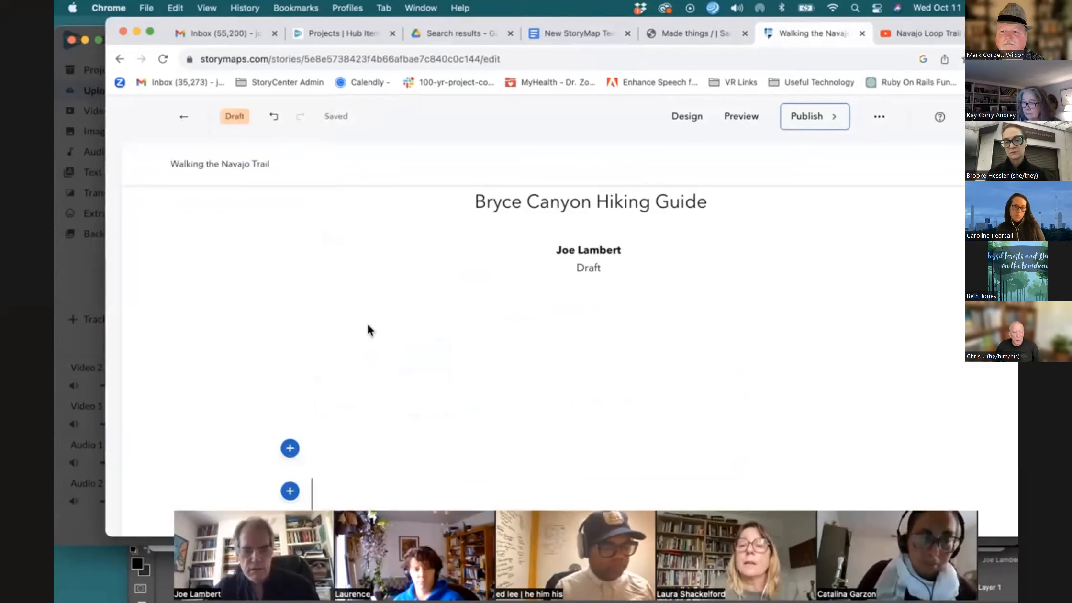
{"action": "type", "text": "Introduction"}
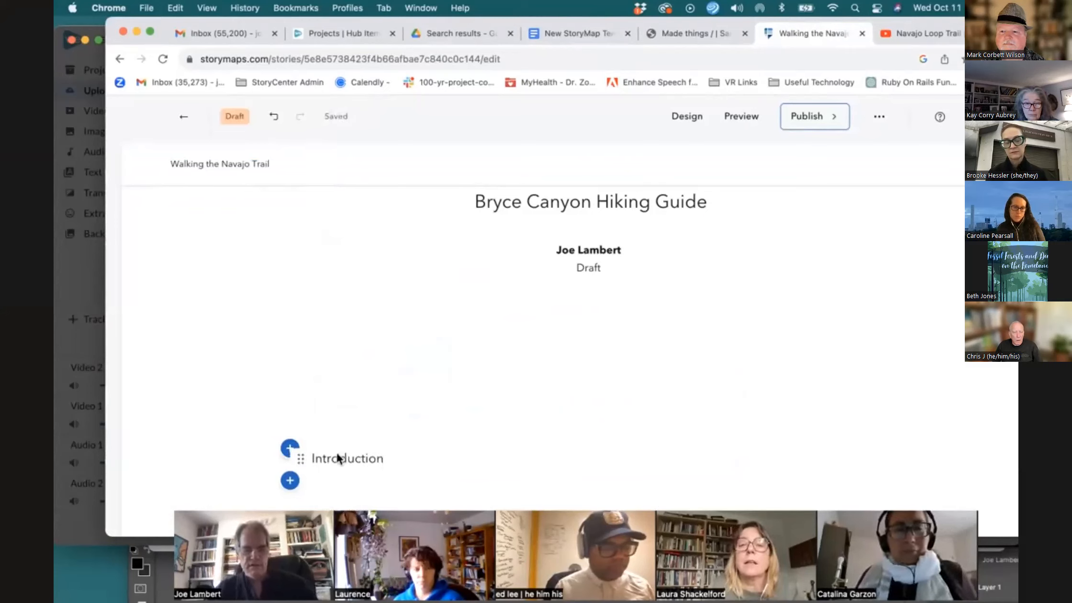
Format the Introduction text as Heading 1
{"action": "left_click_drag", "start_coordinate": [383, 458], "coordinate": [283, 454]}
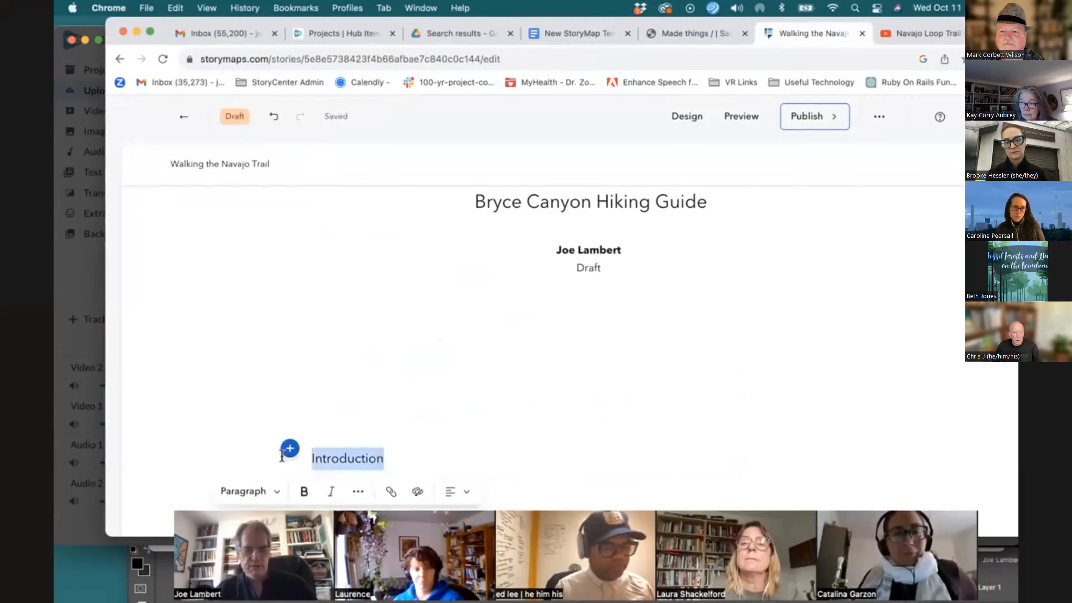
{"action": "left_click", "coordinate": [269, 487]}
{"action": "left_click", "coordinate": [295, 320]}
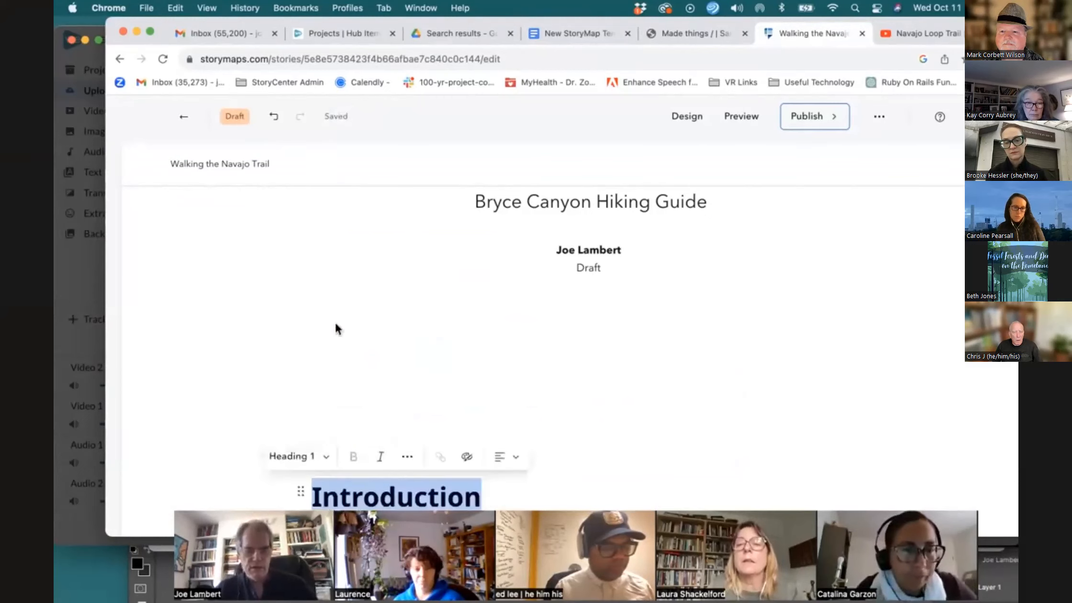
Remove the empty block above the Introduction heading
{"action": "scroll", "coordinate": [426, 358], "scroll_direction": "down", "scroll_amount": 5}
{"action": "scroll", "coordinate": [417, 345], "scroll_direction": "up", "scroll_amount": 2}
{"action": "left_click", "coordinate": [366, 321]}
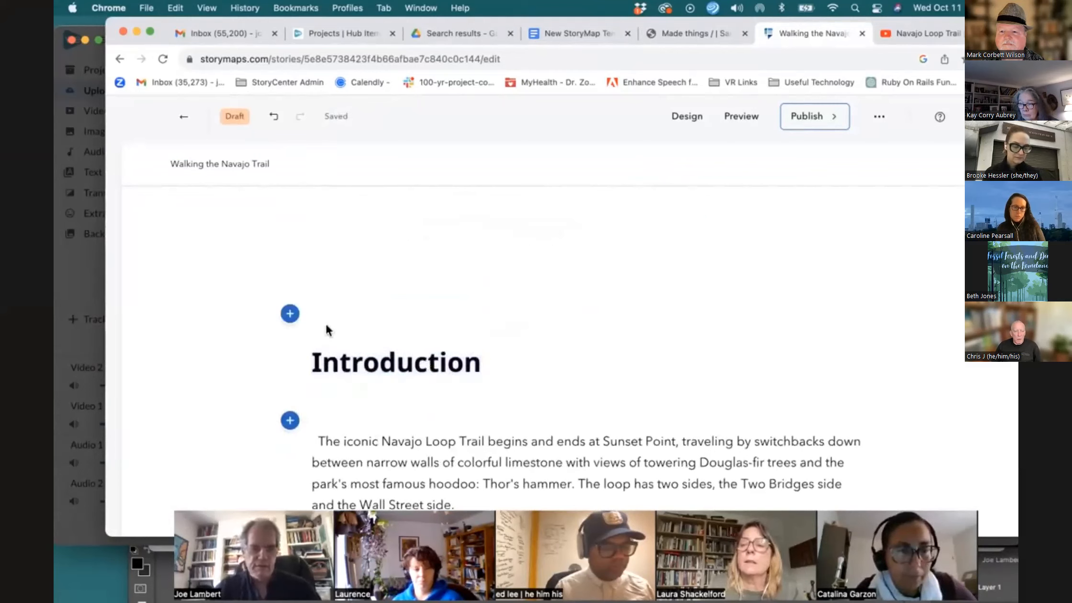
{"action": "left_click", "coordinate": [294, 314]}
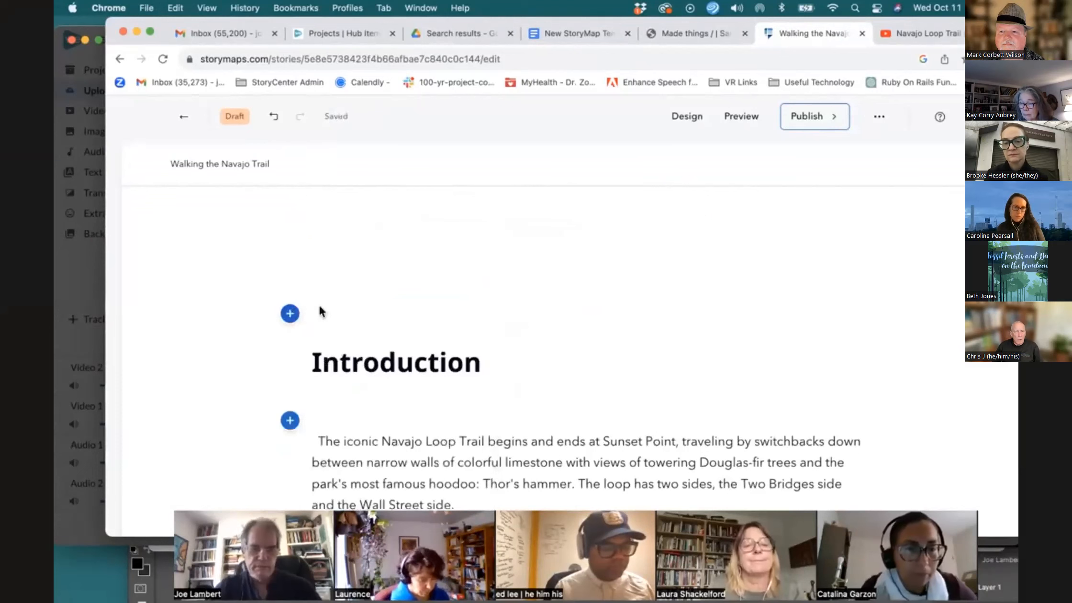
{"action": "left_click", "coordinate": [317, 364]}
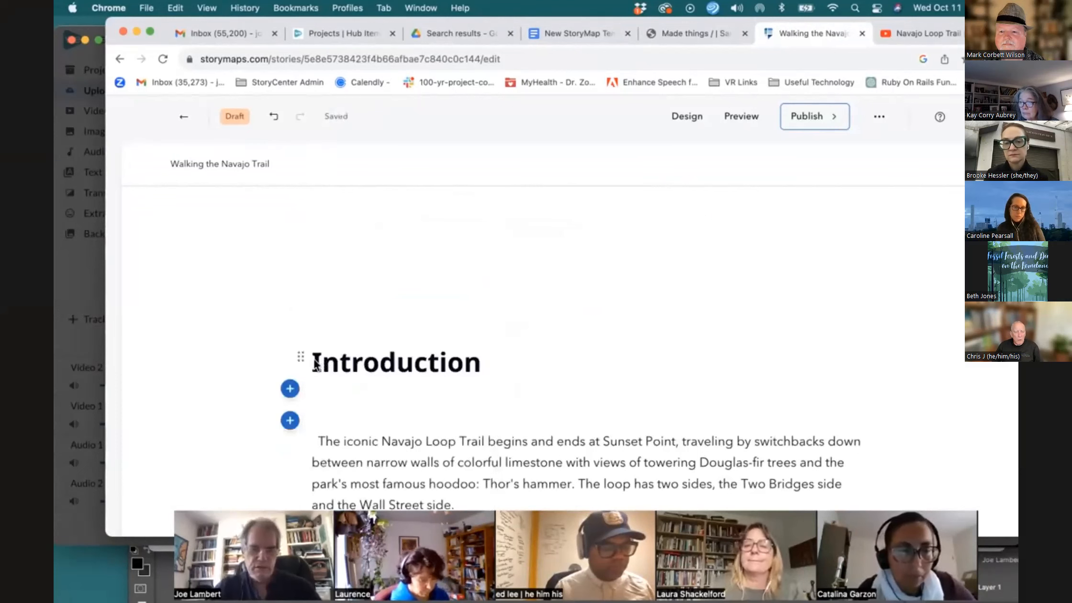
{"action": "key", "text": "BackSpace"}
Delete the extra empty lines between the Introduction heading and the two paragraphs
{"action": "scroll", "coordinate": [543, 364], "scroll_direction": "down", "scroll_amount": 1}
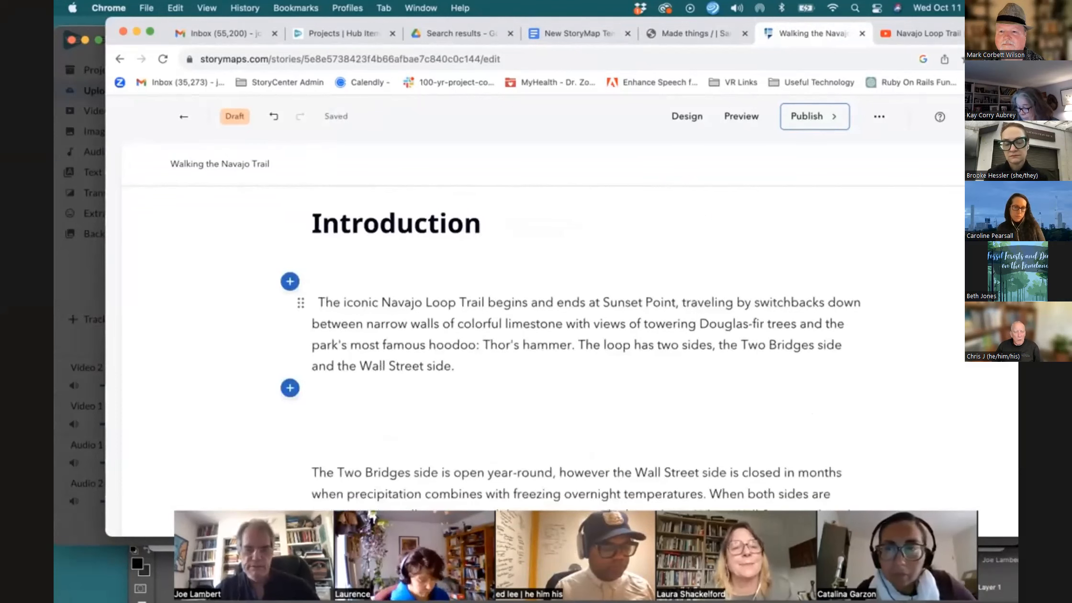
{"action": "left_click", "coordinate": [314, 474]}
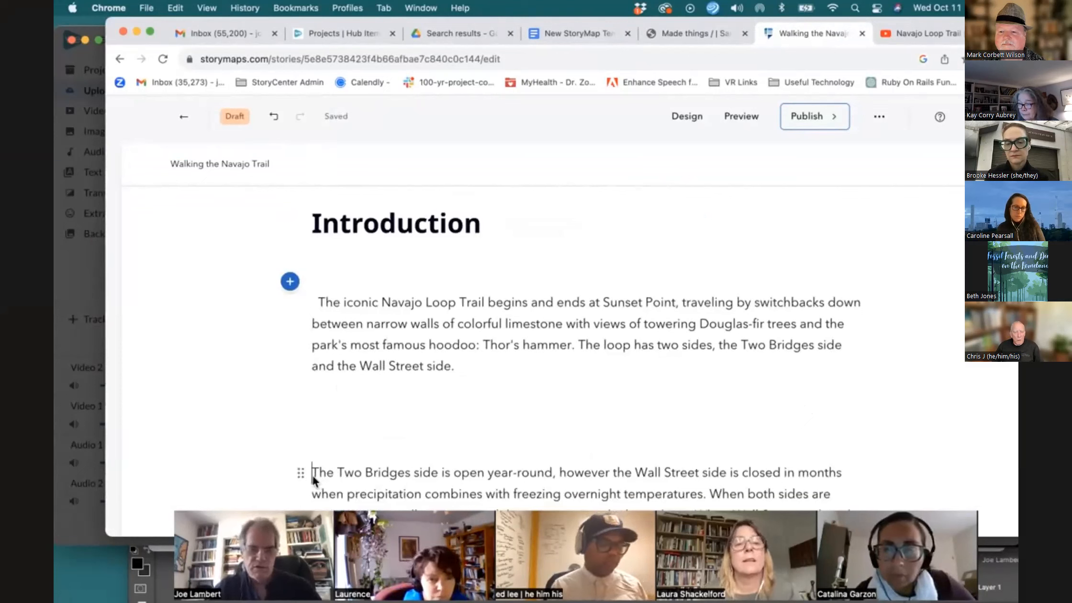
{"action": "key", "text": "BackSpace"}
{"action": "key", "text": "BackSpace"}
{"action": "key", "text": "BackSpace"}
{"action": "scroll", "coordinate": [339, 398], "scroll_direction": "up", "scroll_amount": 3}
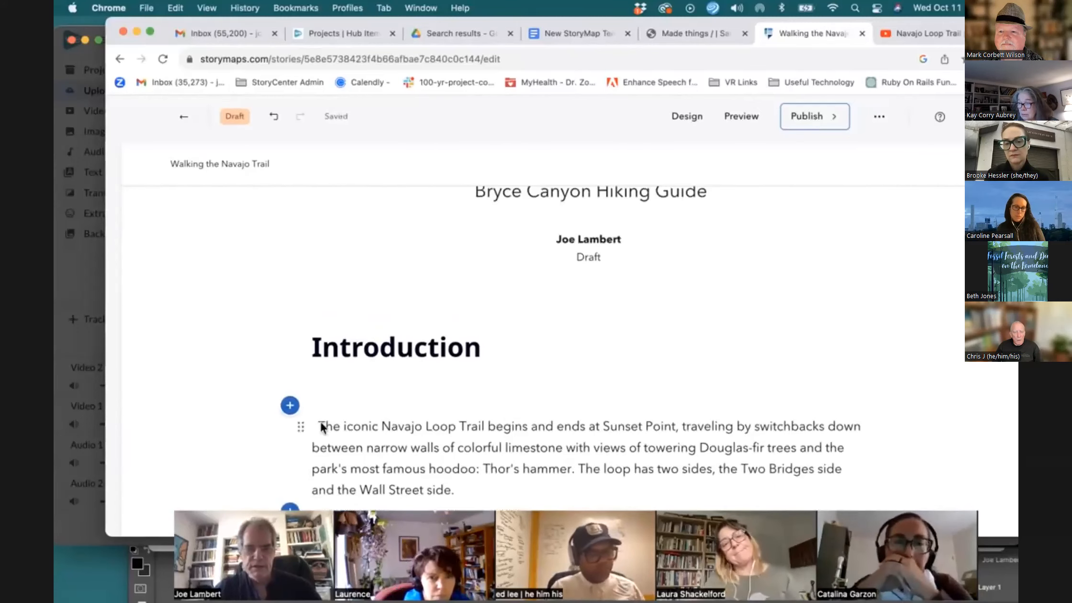
{"action": "key", "text": "BackSpace"}
{"action": "key", "text": "BackSpace"}
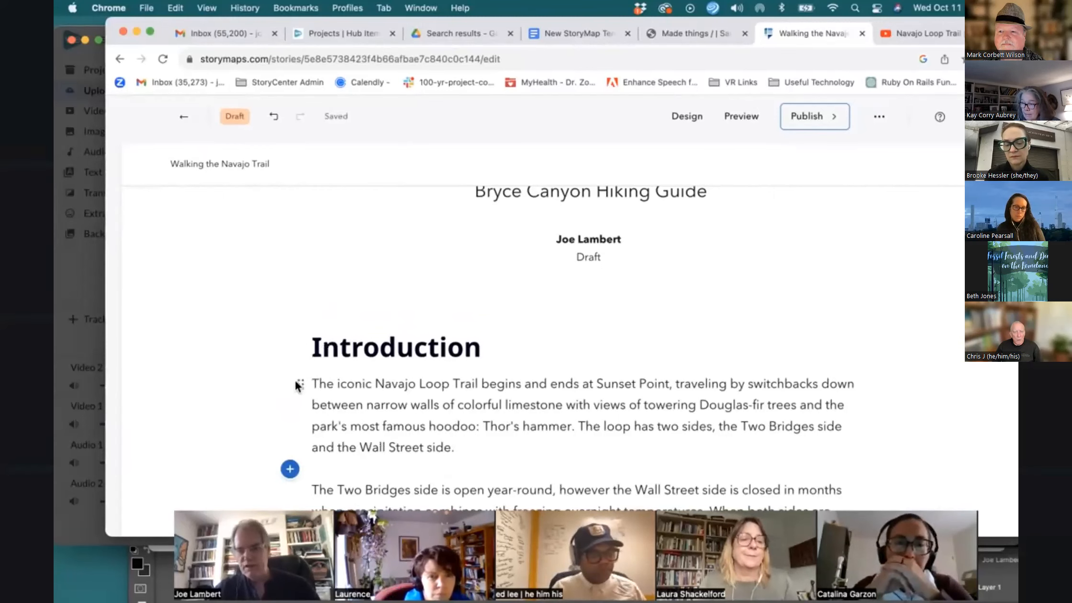
Insert an Express map block below the Introduction paragraphs
{"action": "scroll", "coordinate": [320, 391], "scroll_direction": "down", "scroll_amount": 5}
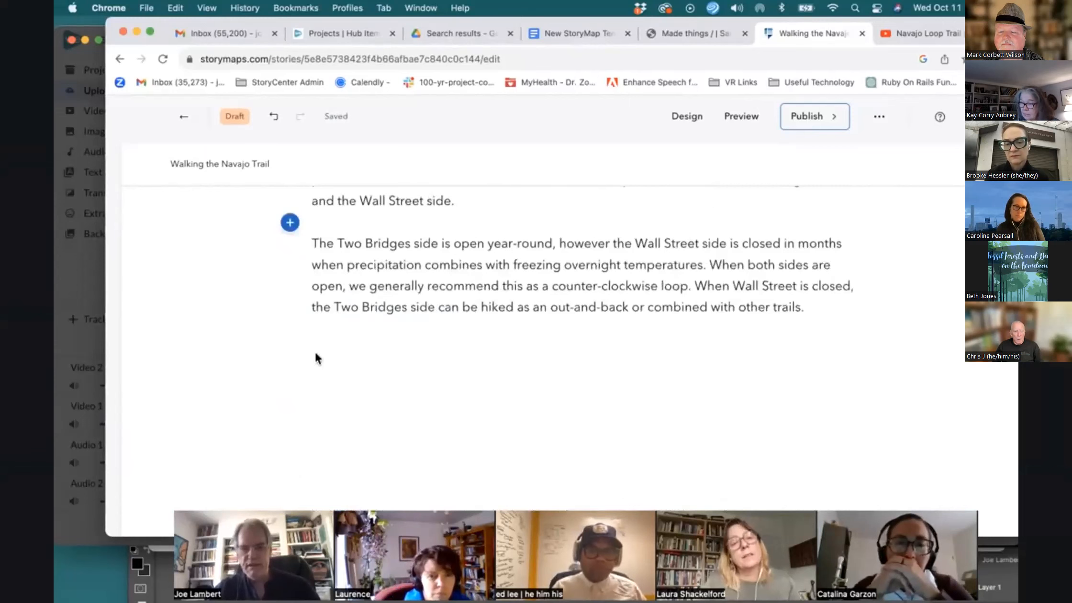
{"action": "left_click", "coordinate": [290, 329]}
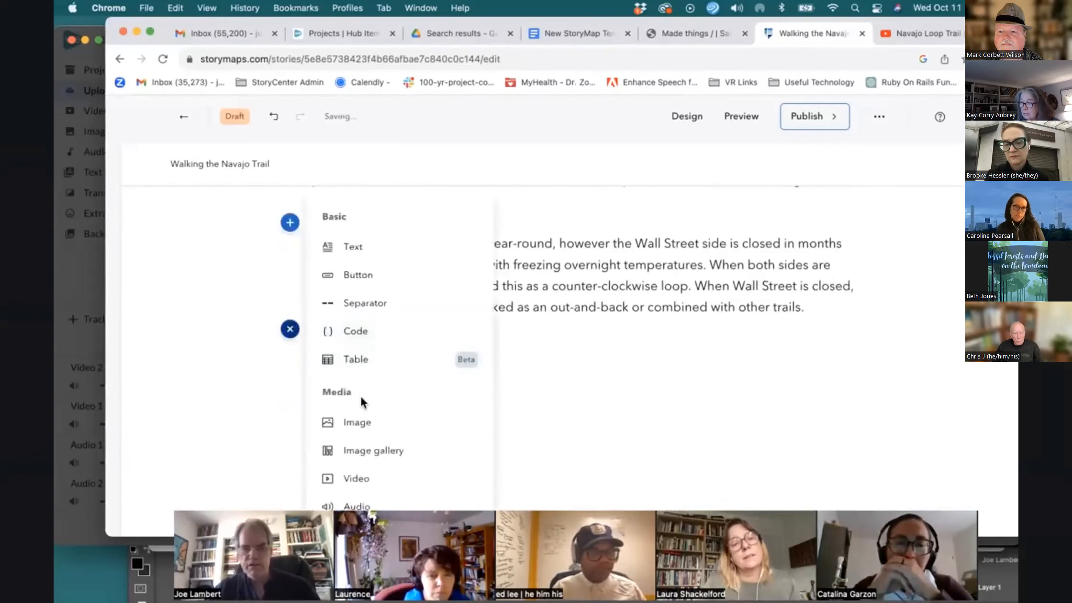
{"action": "scroll", "coordinate": [359, 397], "scroll_direction": "down", "scroll_amount": 5}
{"action": "mouse_move", "coordinate": [343, 468]}
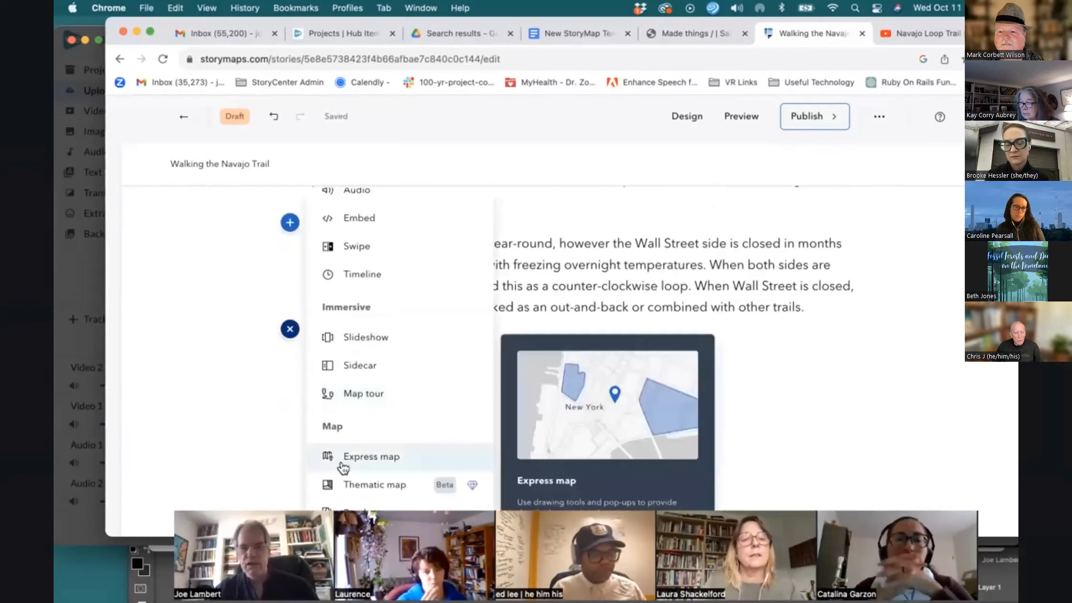
{"action": "left_click", "coordinate": [342, 459]}
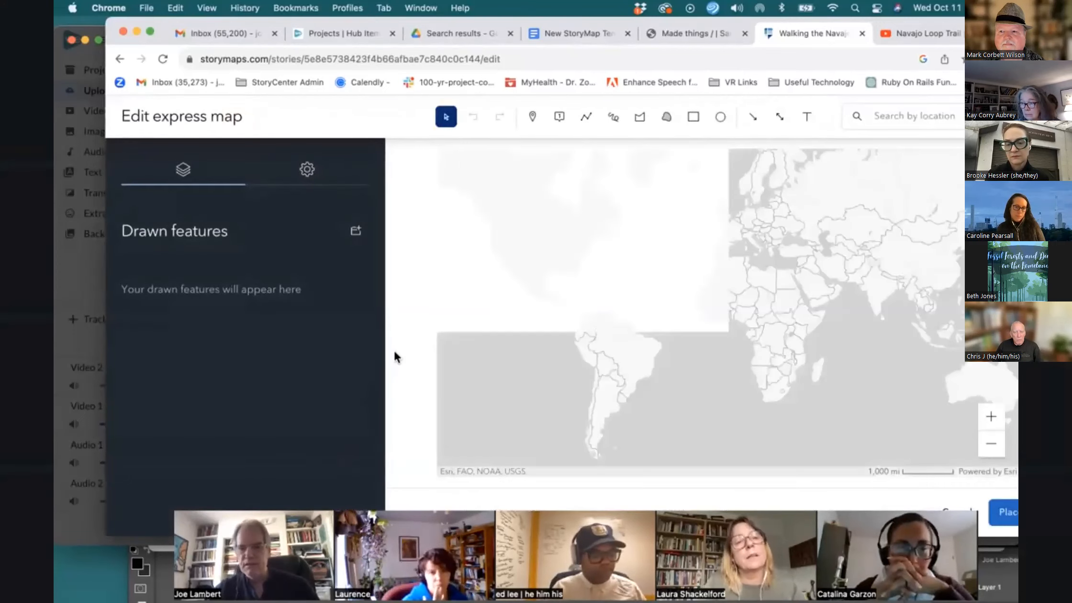
Search the express map for Bryce Canyon, UT and select that result
{"action": "left_click", "coordinate": [875, 116]}
{"action": "type", "text": "bryce can"}
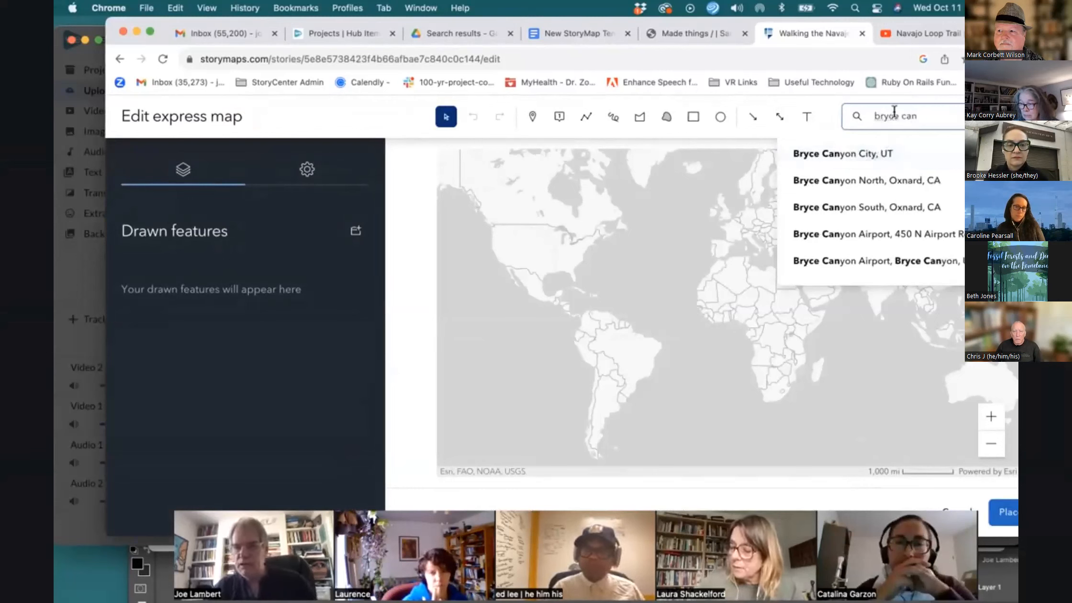
{"action": "type", "text": "yo"}
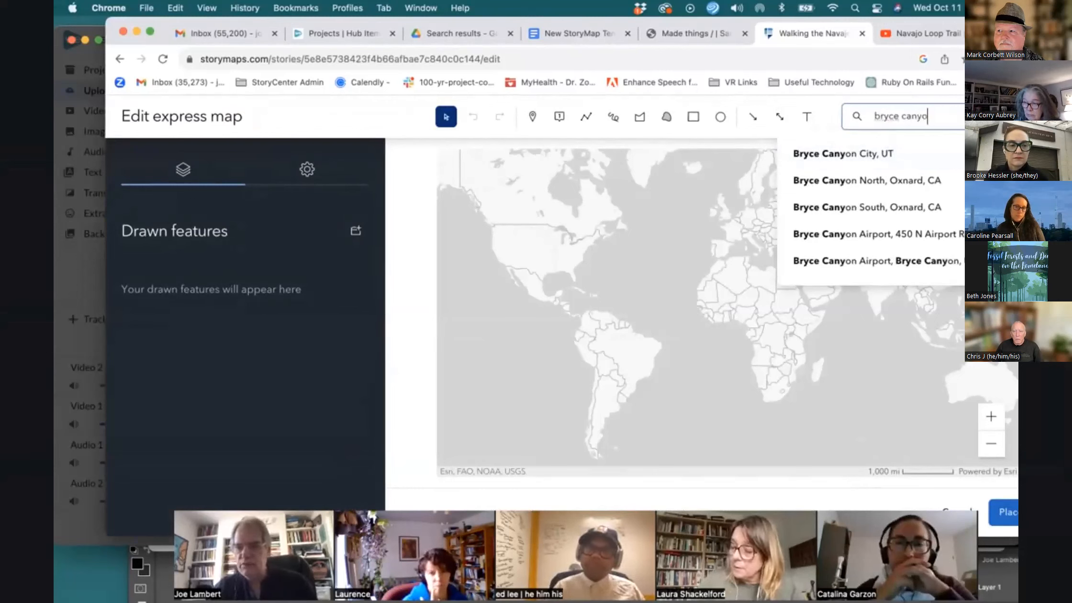
{"action": "type", "text": "n, UT"}
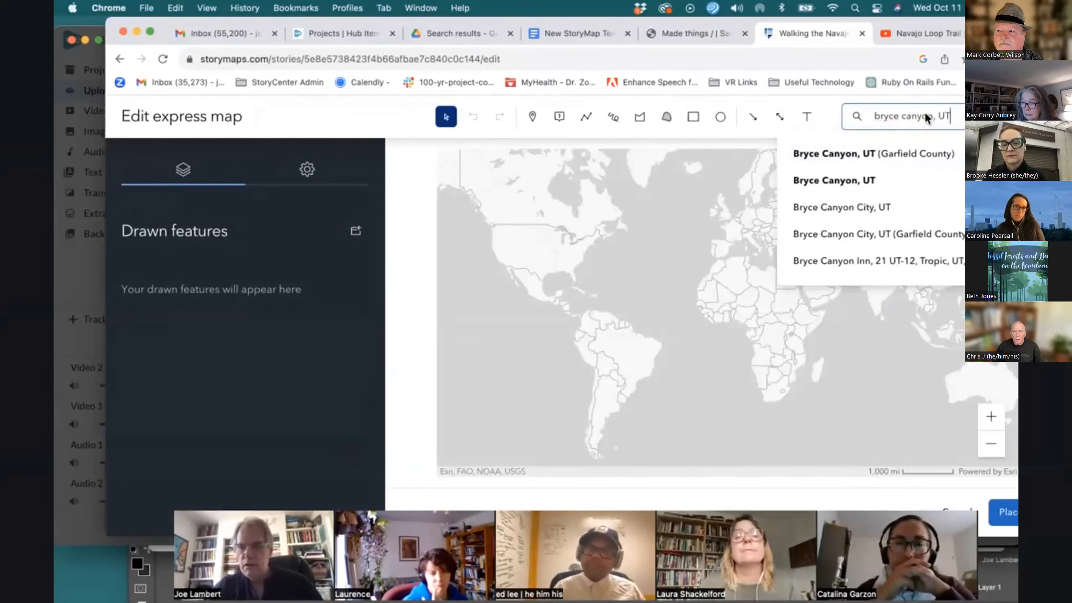
{"action": "left_click", "coordinate": [879, 180]}
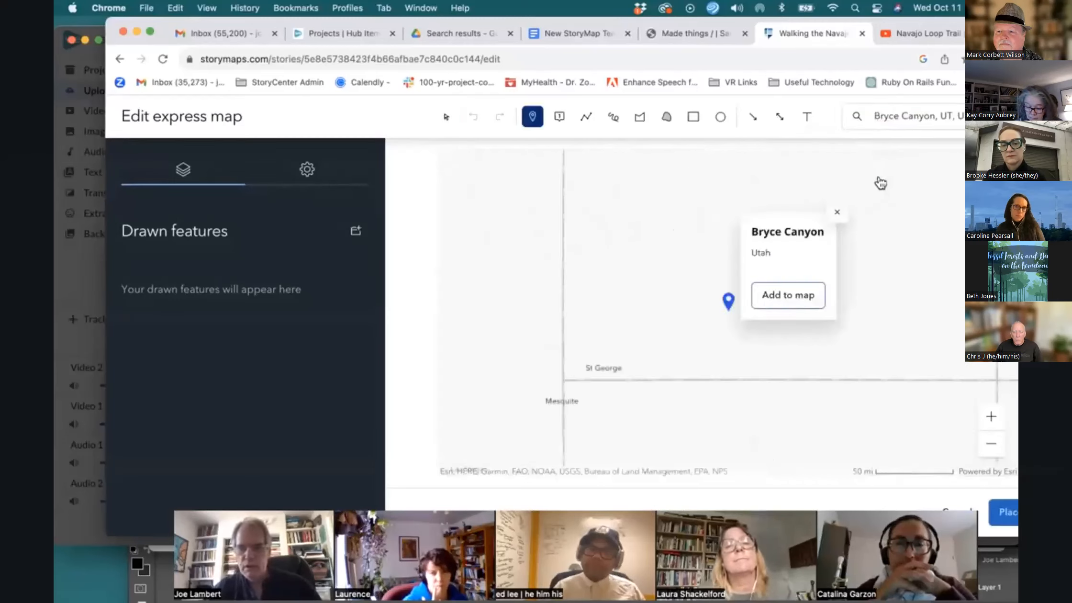
Add the Bryce Canyon, Utah search result to the map as a pin
{"action": "left_click", "coordinate": [990, 417]}
{"action": "left_click", "coordinate": [991, 417]}
{"action": "left_click", "coordinate": [991, 417]}
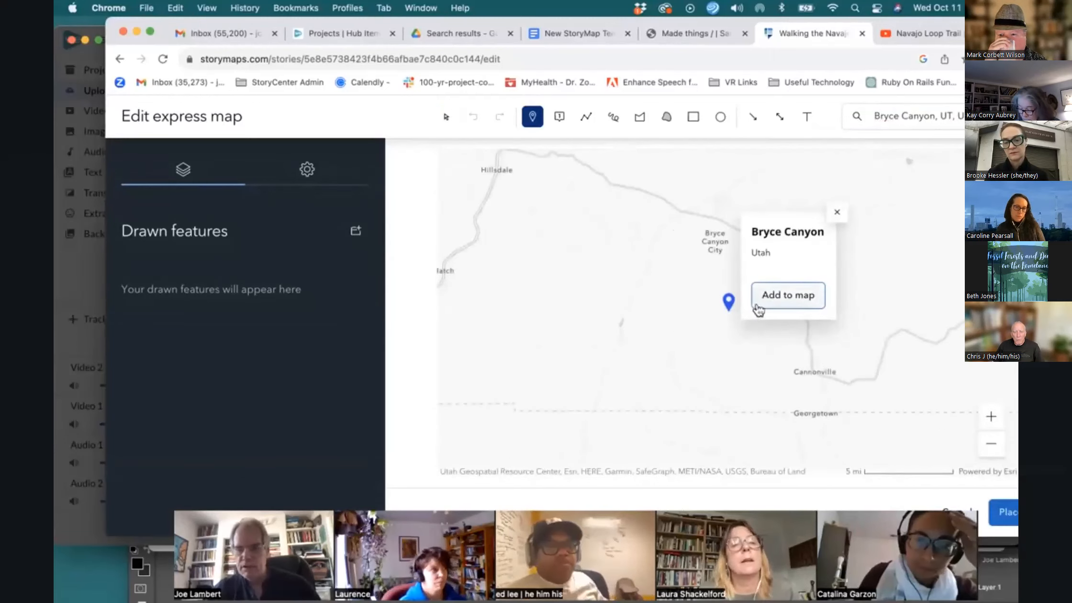
{"action": "left_click", "coordinate": [992, 417]}
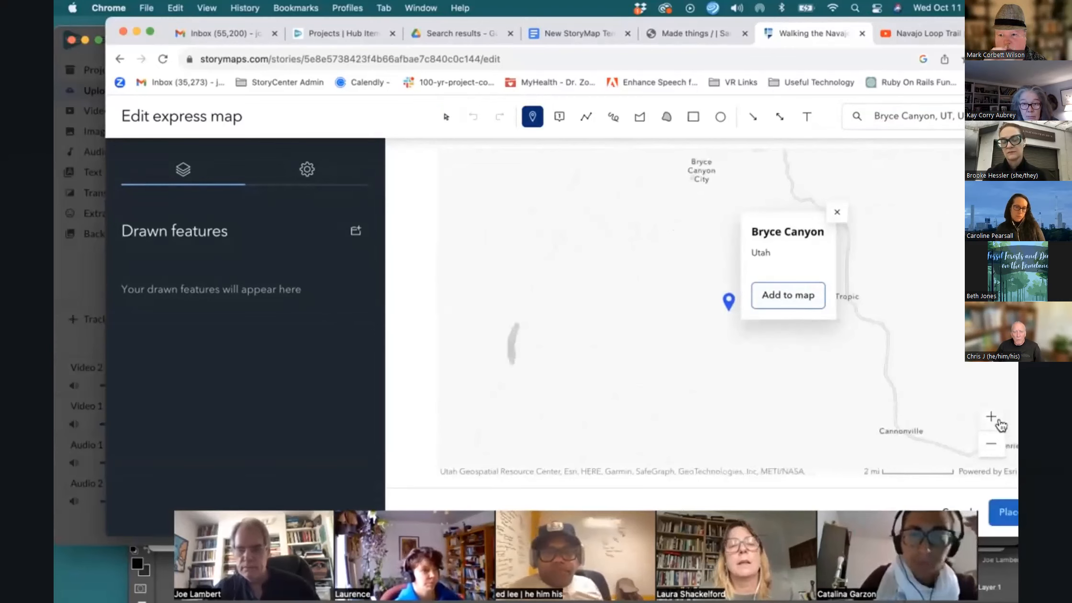
{"action": "left_click", "coordinate": [991, 418]}
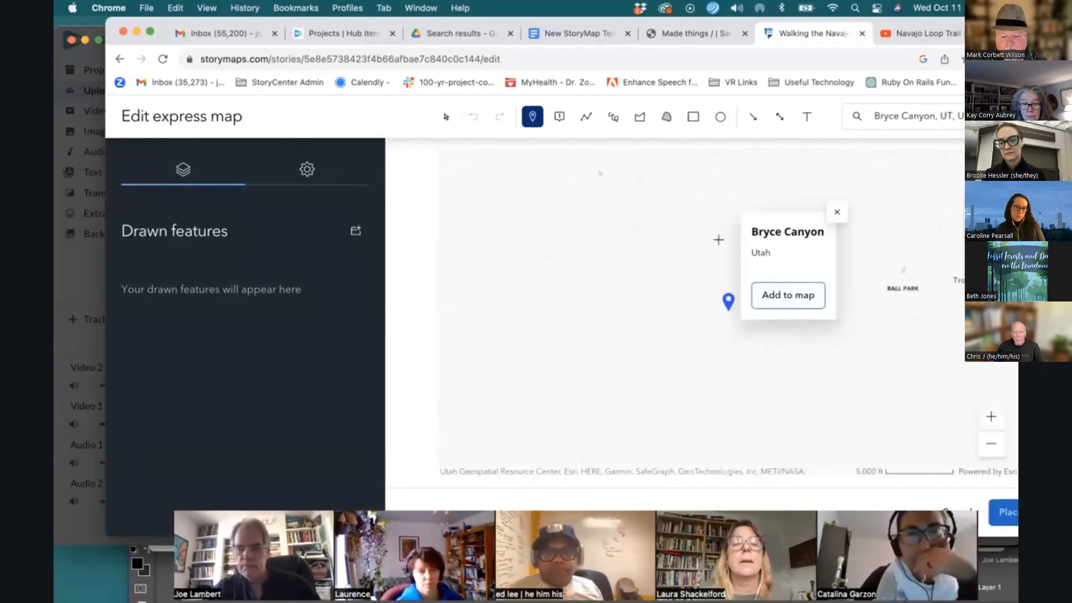
{"action": "left_click", "coordinate": [788, 296]}
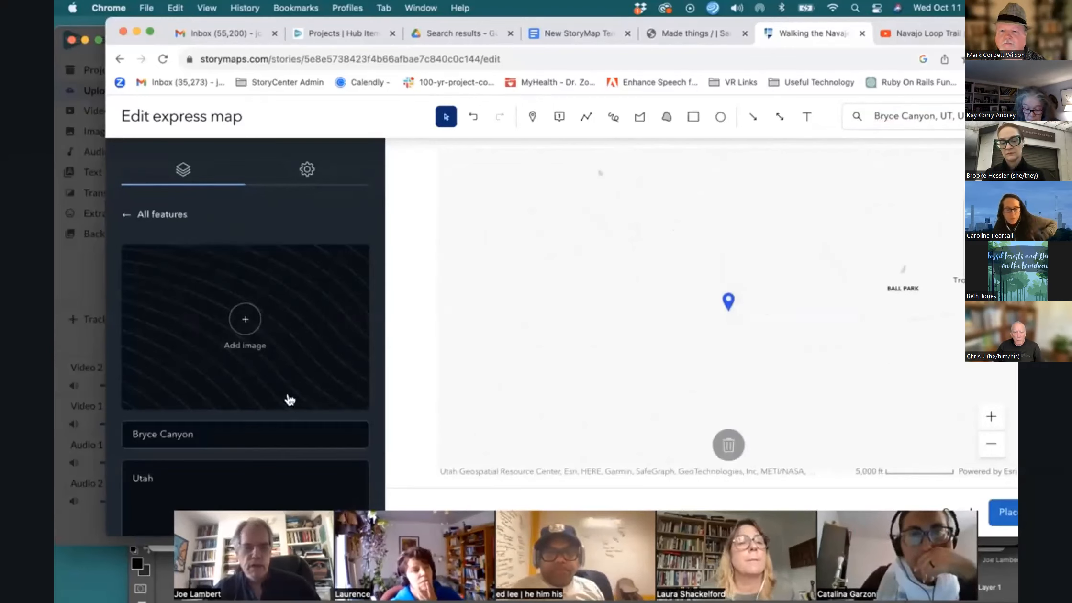
Attach the Navajo Trail 3 image to the Bryce Canyon pin
{"action": "left_click", "coordinate": [251, 325]}
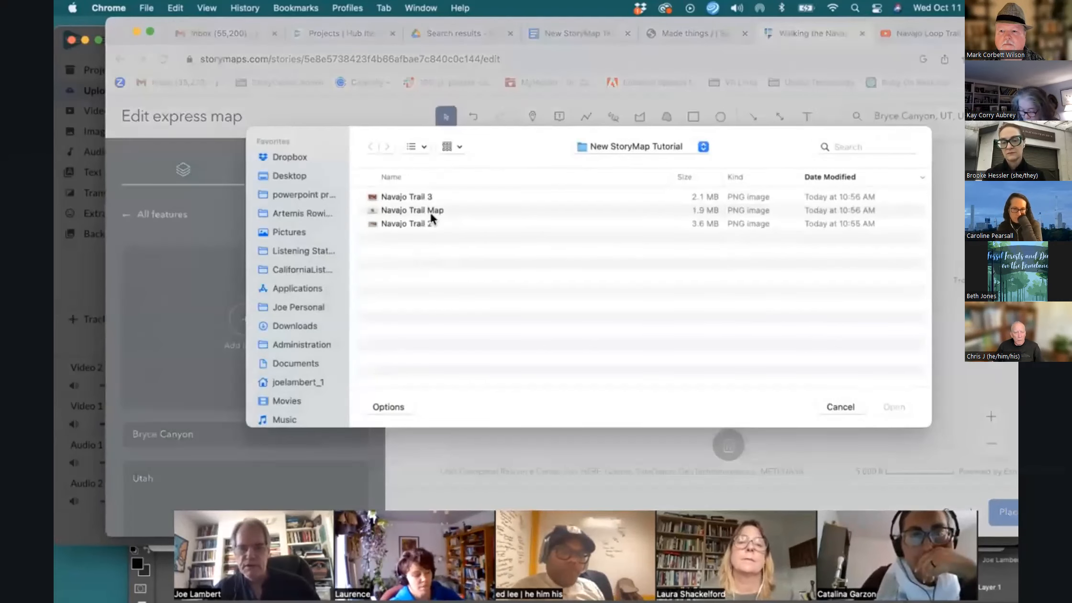
{"action": "double_click", "coordinate": [427, 194]}
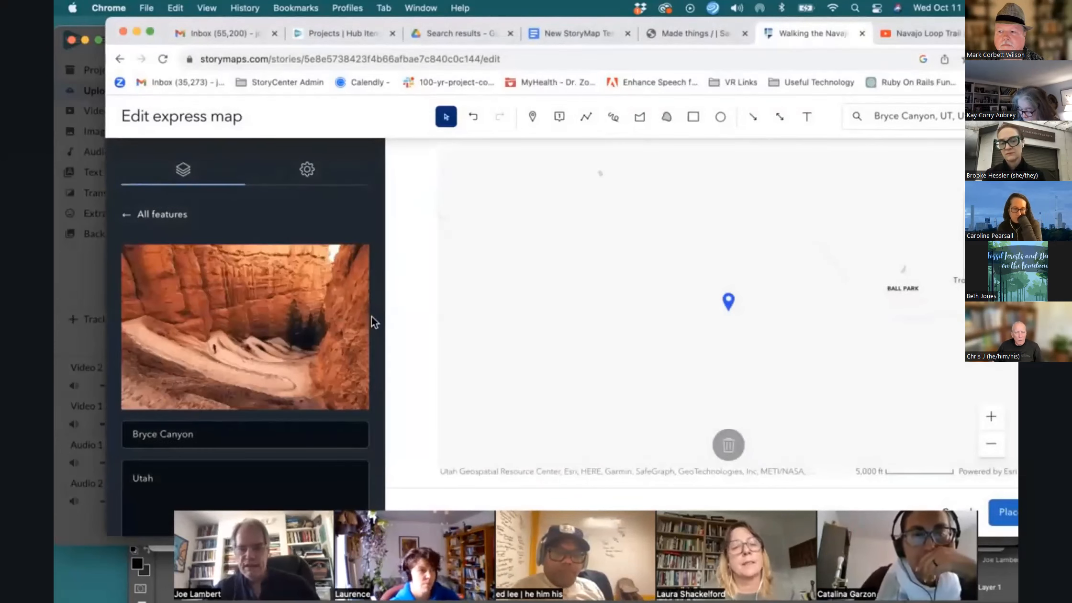
{"action": "left_click", "coordinate": [585, 118]}
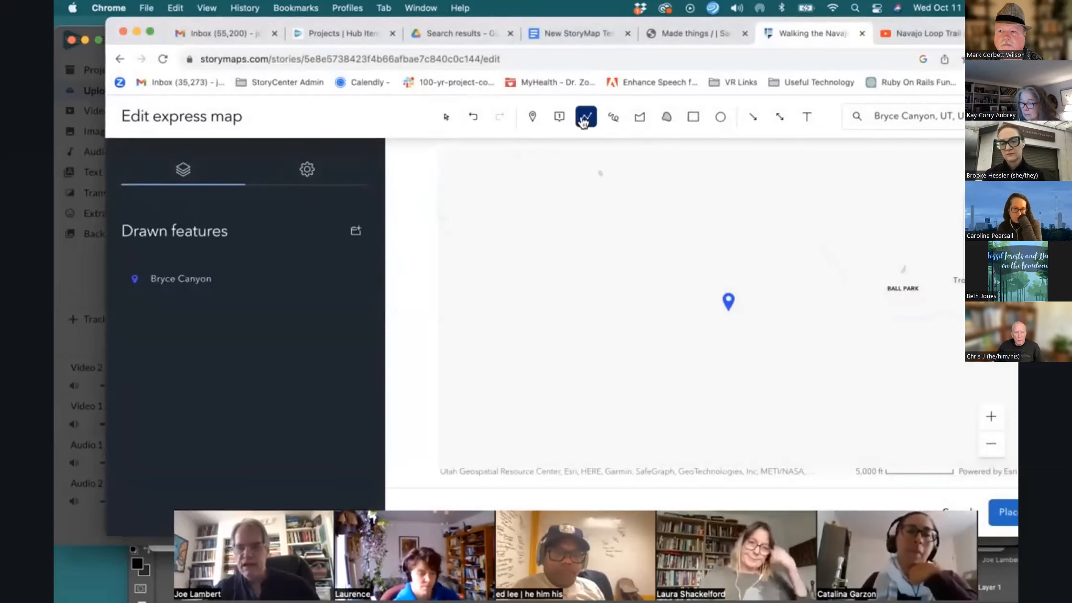
Draw a five-sided area polygon enclosing the Bryce Canyon pin
{"action": "left_click", "coordinate": [641, 120]}
{"action": "left_click_drag", "start_coordinate": [537, 302], "coordinate": [562, 247]}
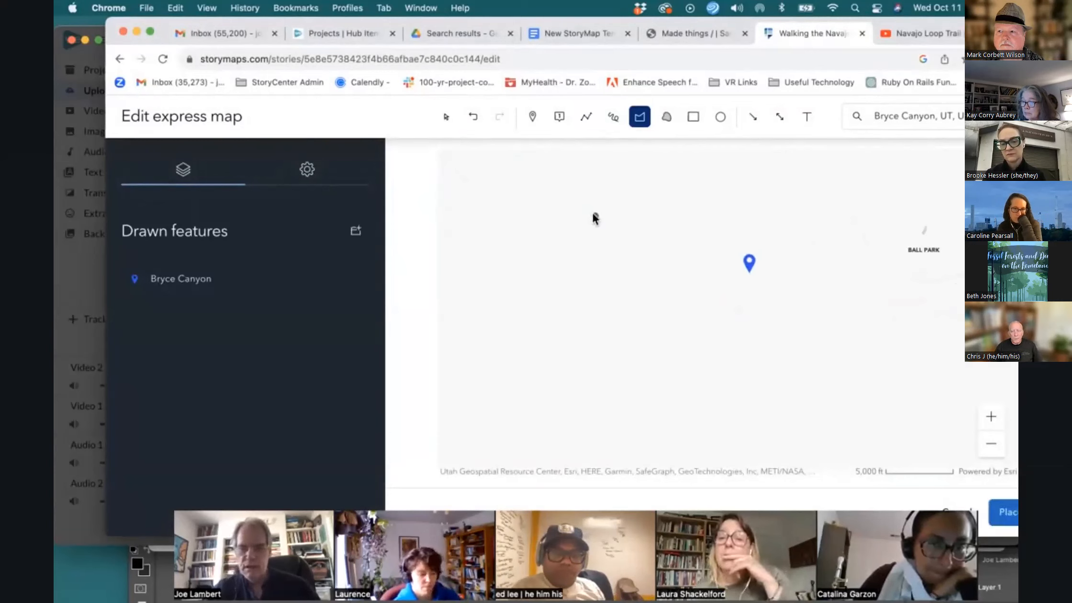
{"action": "left_click", "coordinate": [715, 168]}
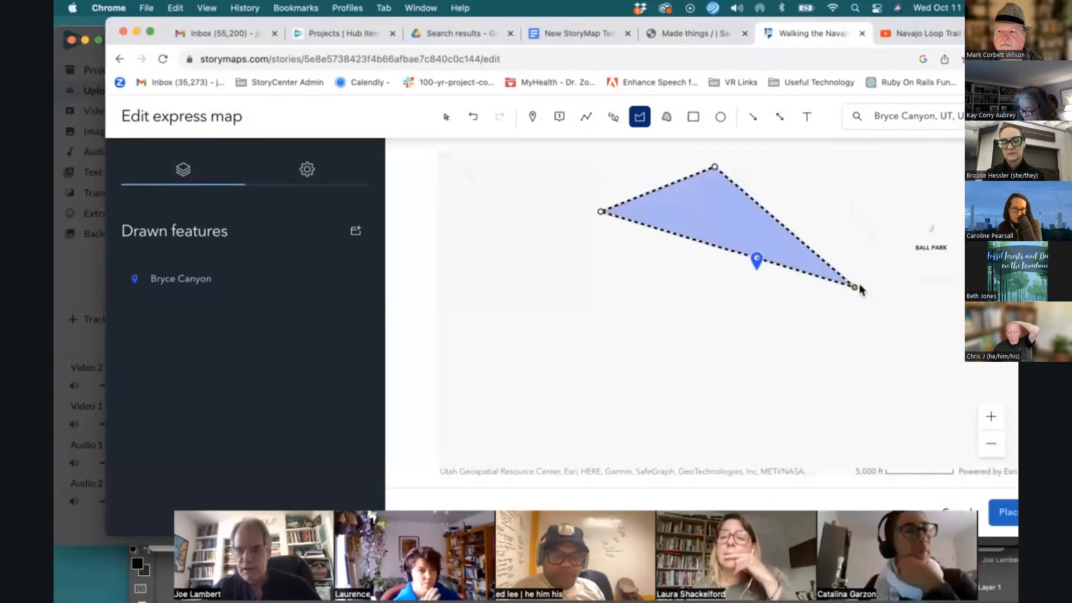
{"action": "left_click", "coordinate": [860, 221]}
{"action": "left_click", "coordinate": [845, 391]}
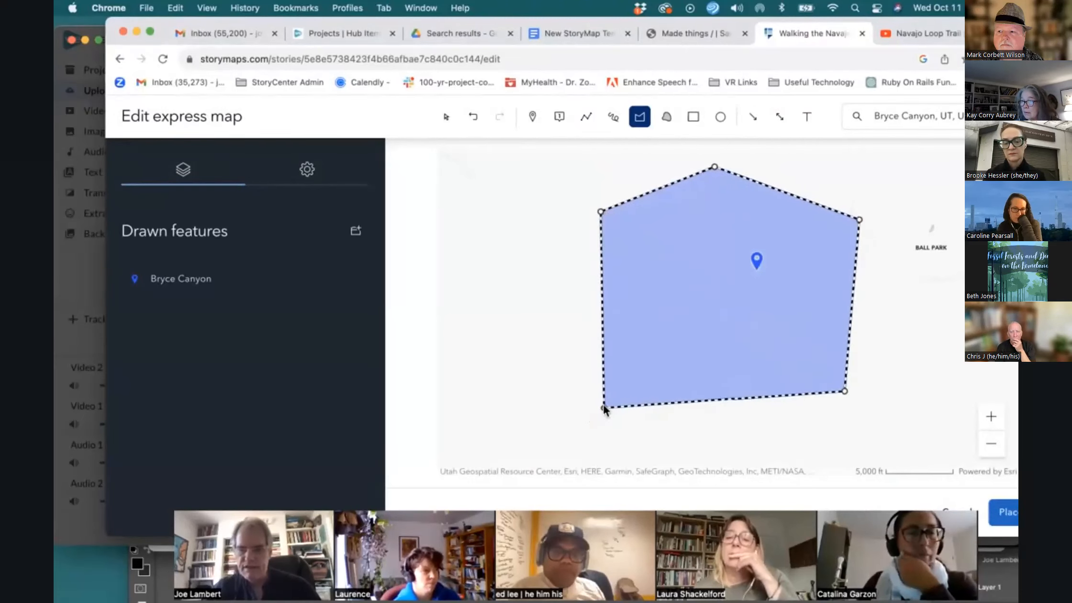
{"action": "left_click", "coordinate": [607, 400]}
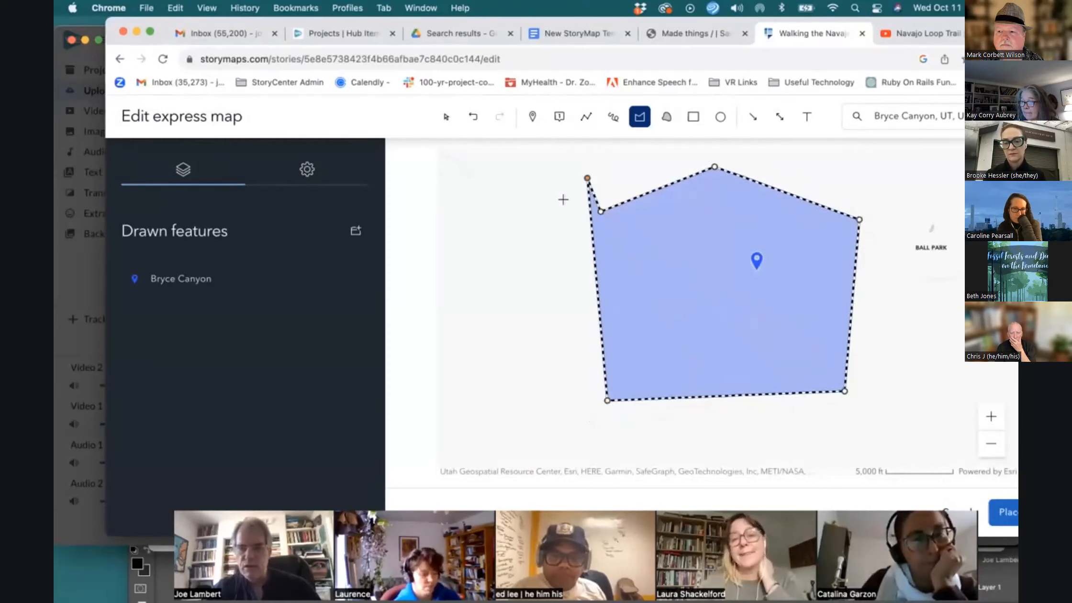
{"action": "left_click_drag", "start_coordinate": [603, 244], "coordinate": [602, 241]}
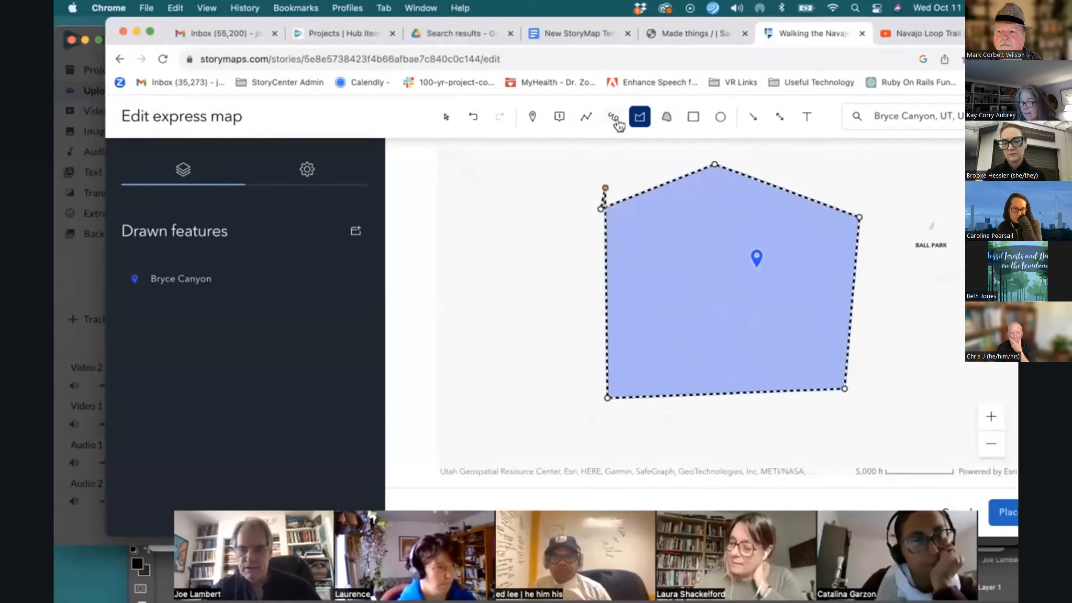
{"action": "double_click", "coordinate": [612, 267]}
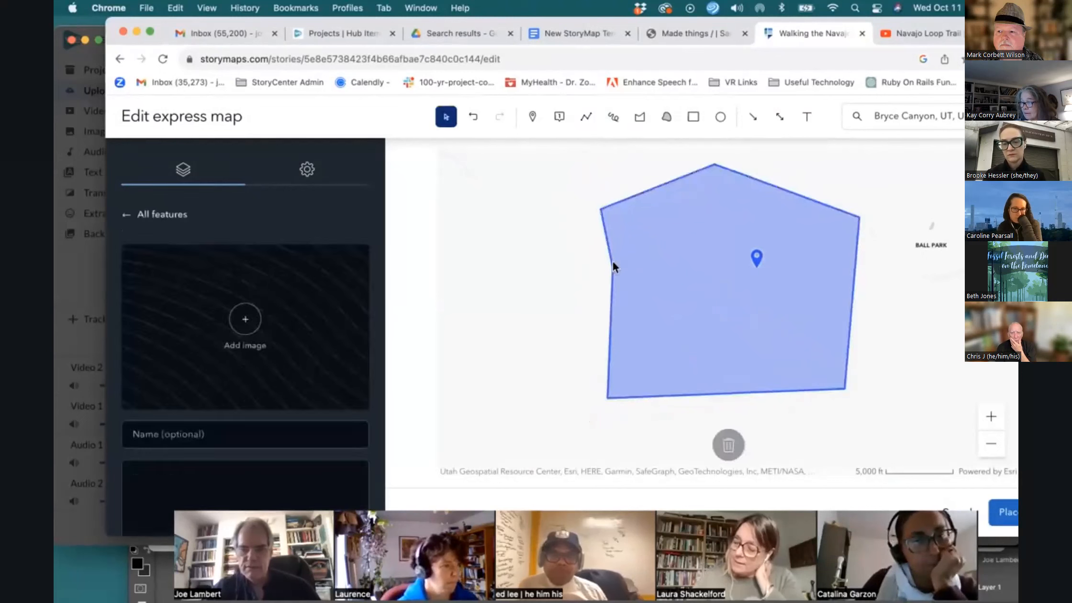
Draw a multi-segment line inside the polygon running from the pin down and back up
{"action": "left_click", "coordinate": [587, 119]}
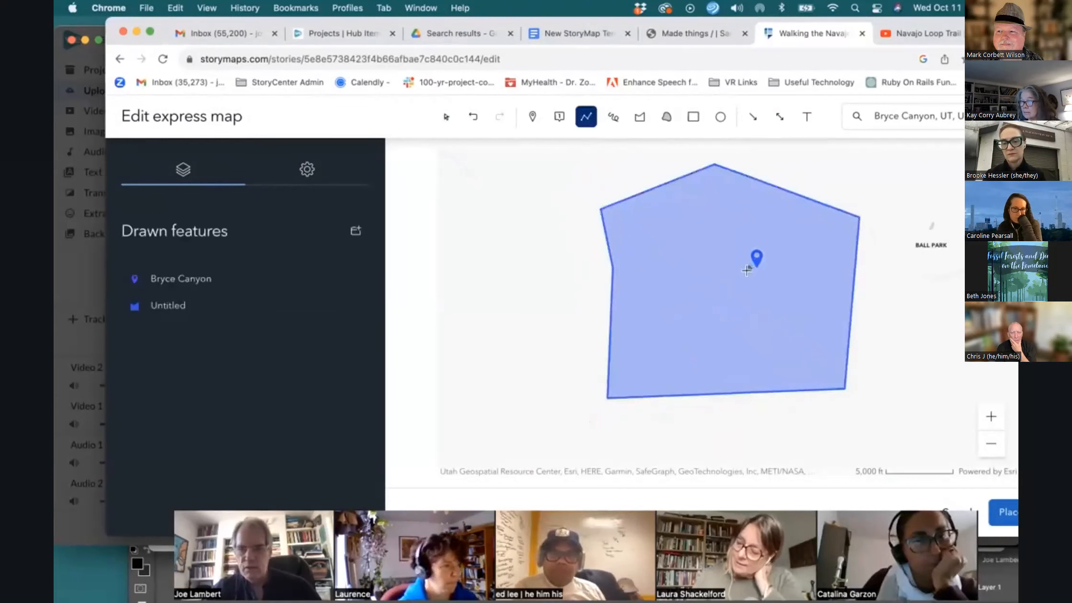
{"action": "left_click", "coordinate": [682, 326]}
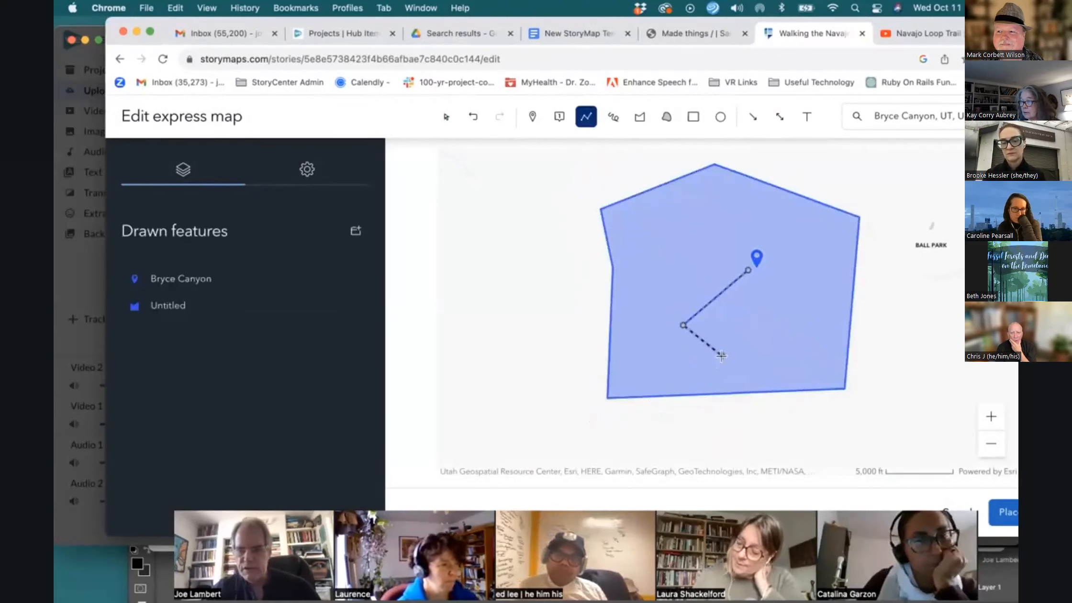
{"action": "double_click", "coordinate": [797, 306]}
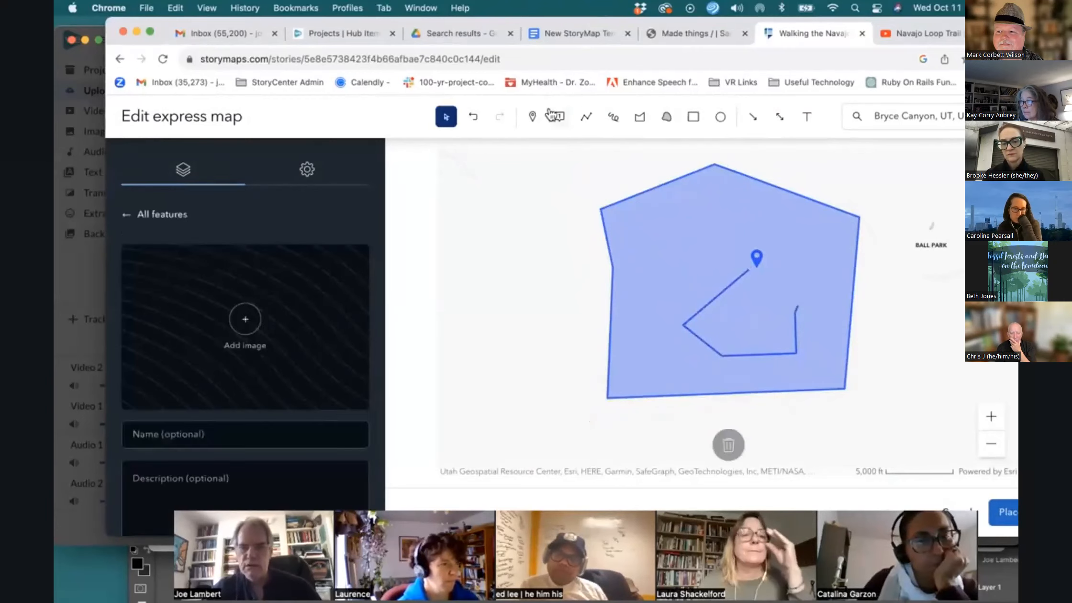
Place a second pin in the upper-left part of the polygon
{"action": "left_click", "coordinate": [532, 120]}
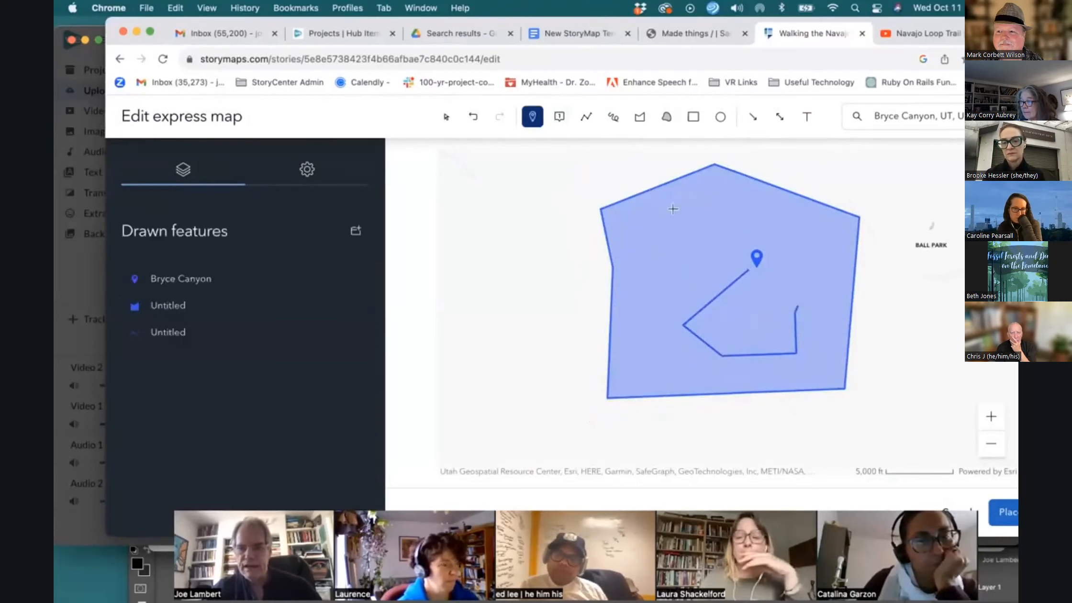
{"action": "left_click", "coordinate": [655, 245]}
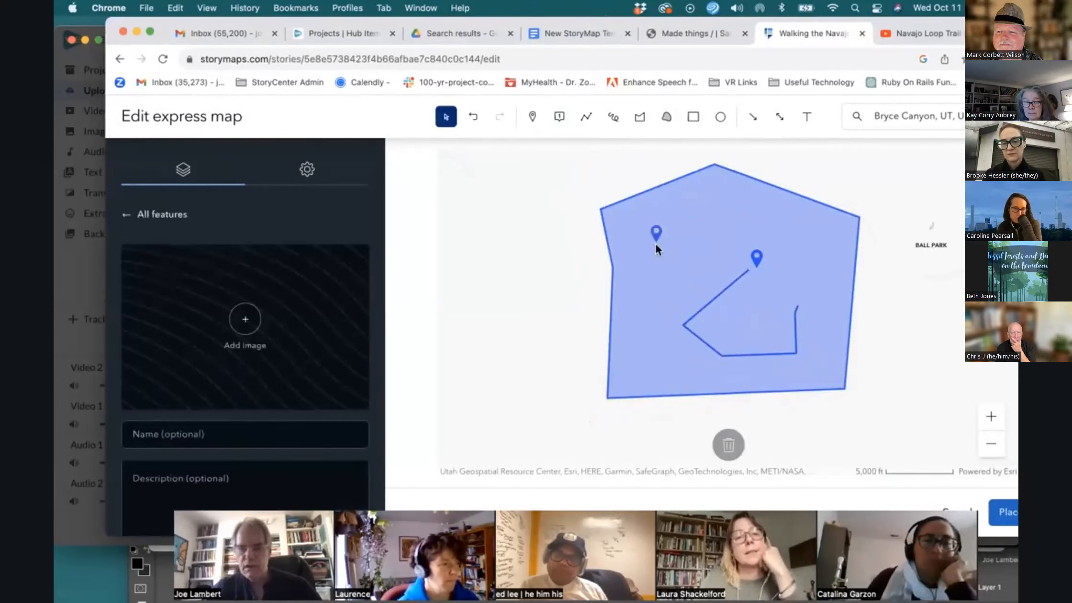
{"action": "scroll", "coordinate": [292, 276], "scroll_direction": "down", "scroll_amount": 2}
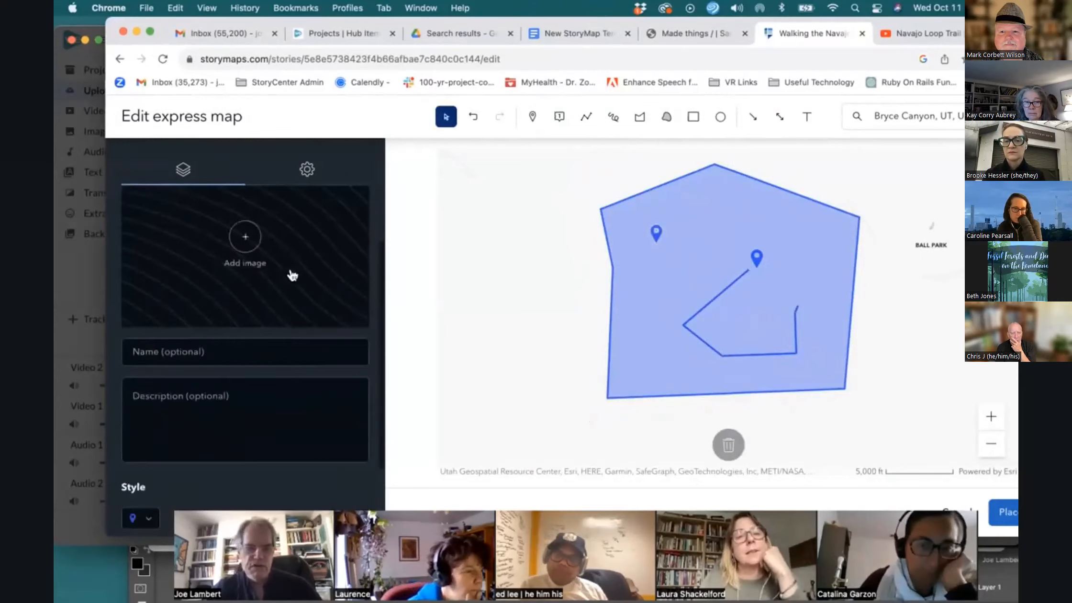
{"action": "scroll", "coordinate": [291, 270], "scroll_direction": "down", "scroll_amount": 3}
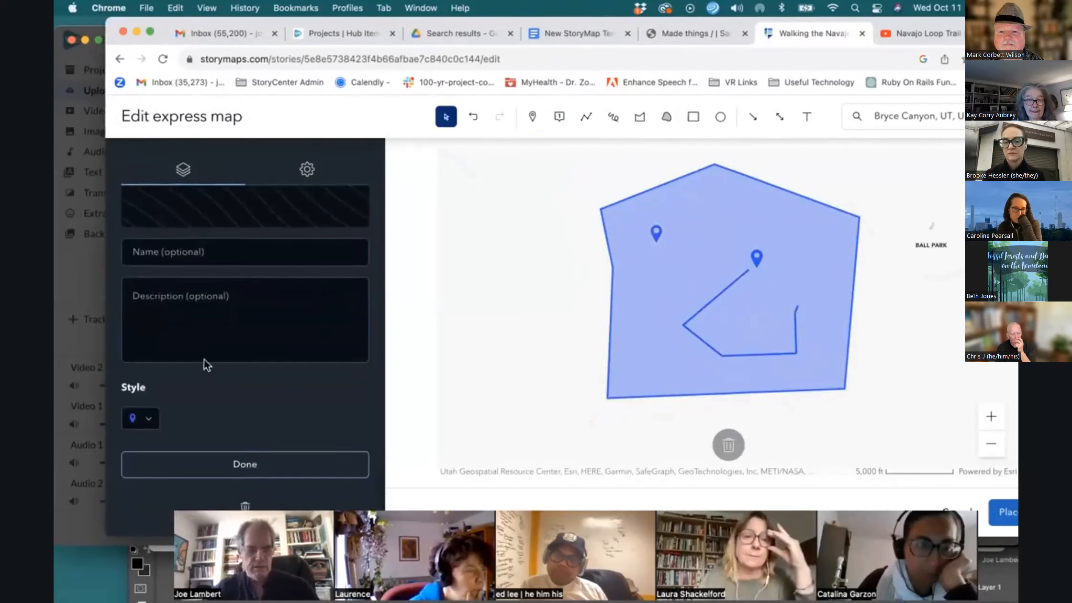
{"action": "scroll", "coordinate": [221, 347], "scroll_direction": "up", "scroll_amount": 5}
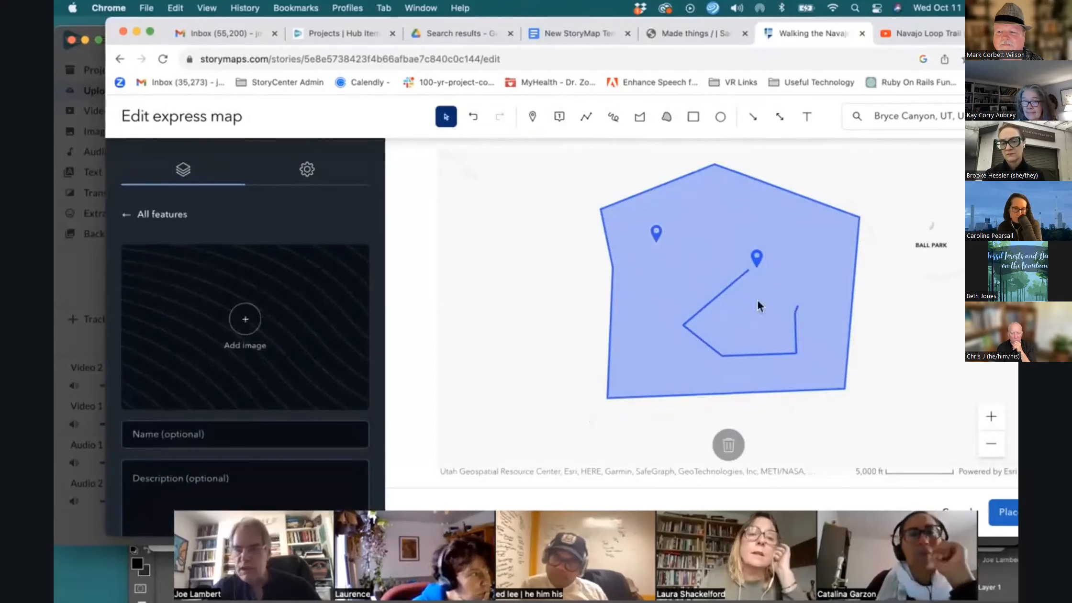
Place the express map into the story below the Introduction paragraphs
{"action": "left_click", "coordinate": [1006, 513]}
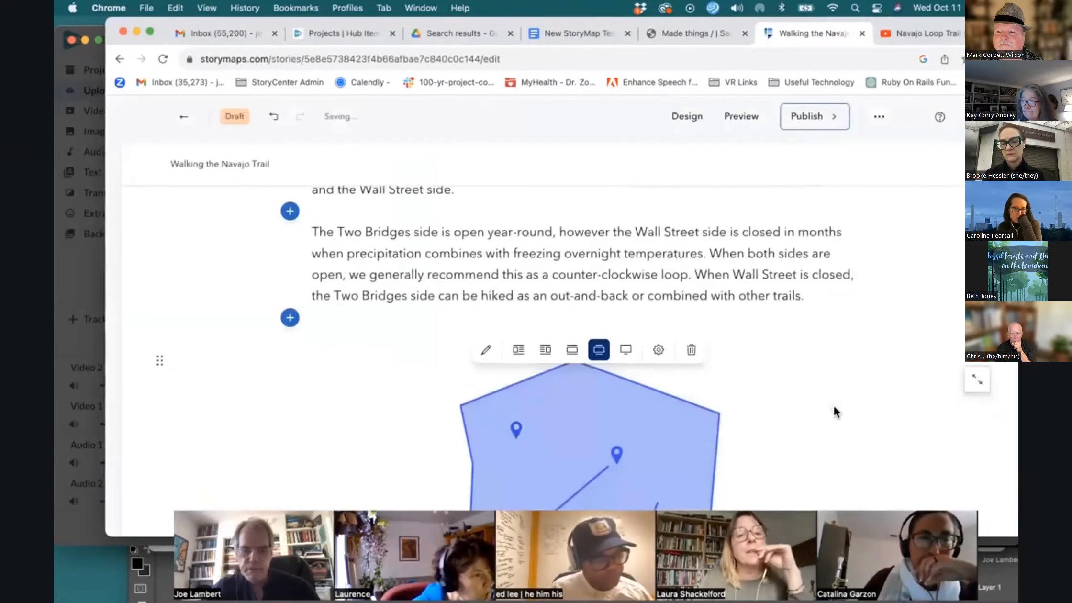
{"action": "scroll", "coordinate": [834, 412], "scroll_direction": "down", "scroll_amount": 4}
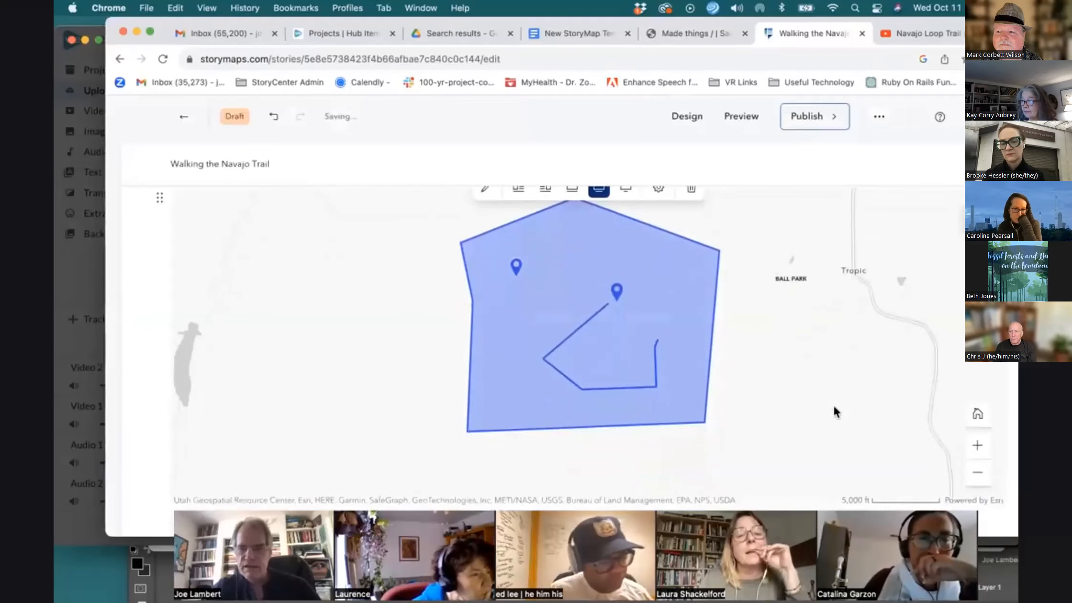
{"action": "scroll", "coordinate": [834, 407], "scroll_direction": "down", "scroll_amount": 2}
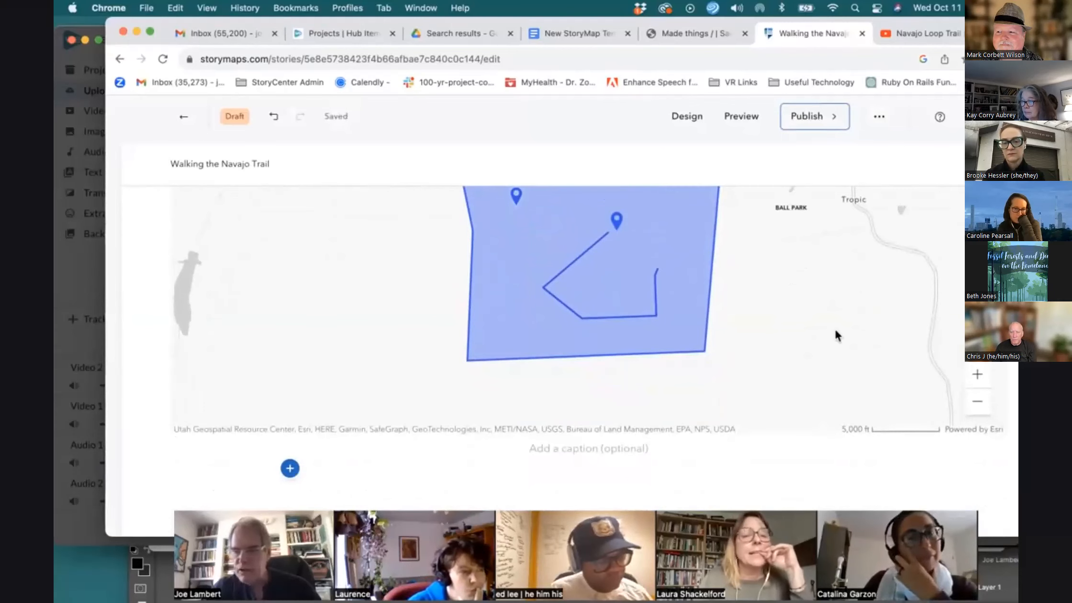
{"action": "scroll", "coordinate": [836, 330], "scroll_direction": "up", "scroll_amount": 3}
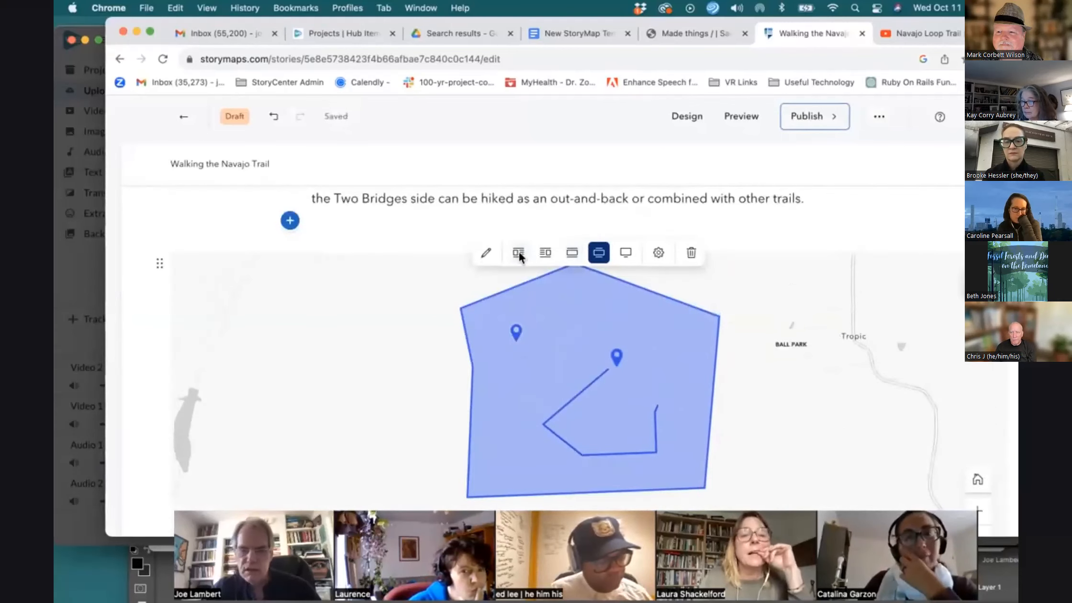
Reopen the express map, switch its basemap to Imagery, and place it back in the story
{"action": "left_click", "coordinate": [486, 256]}
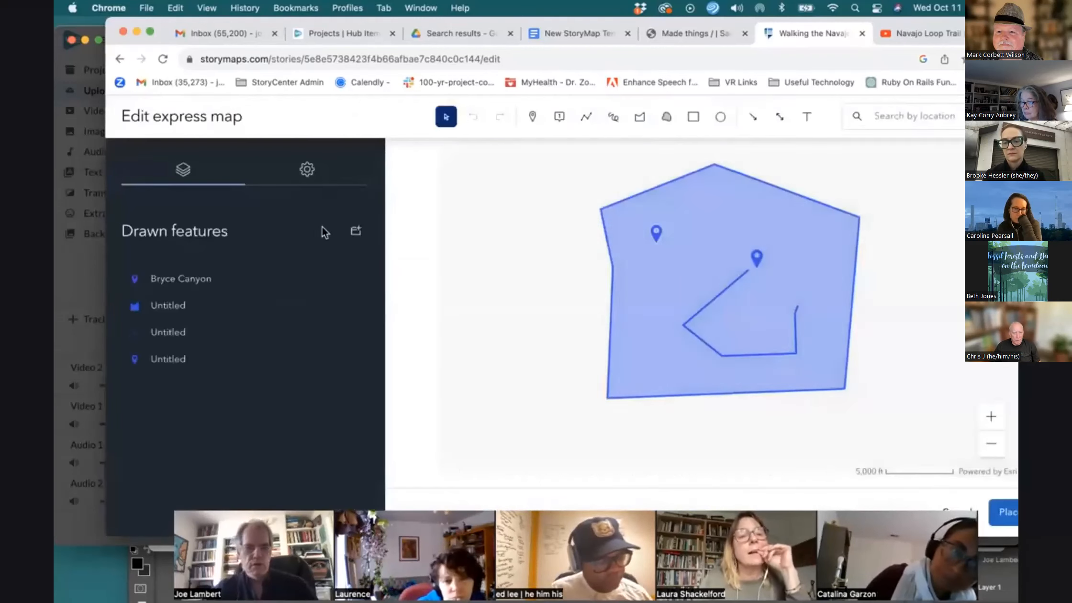
{"action": "left_click", "coordinate": [310, 170]}
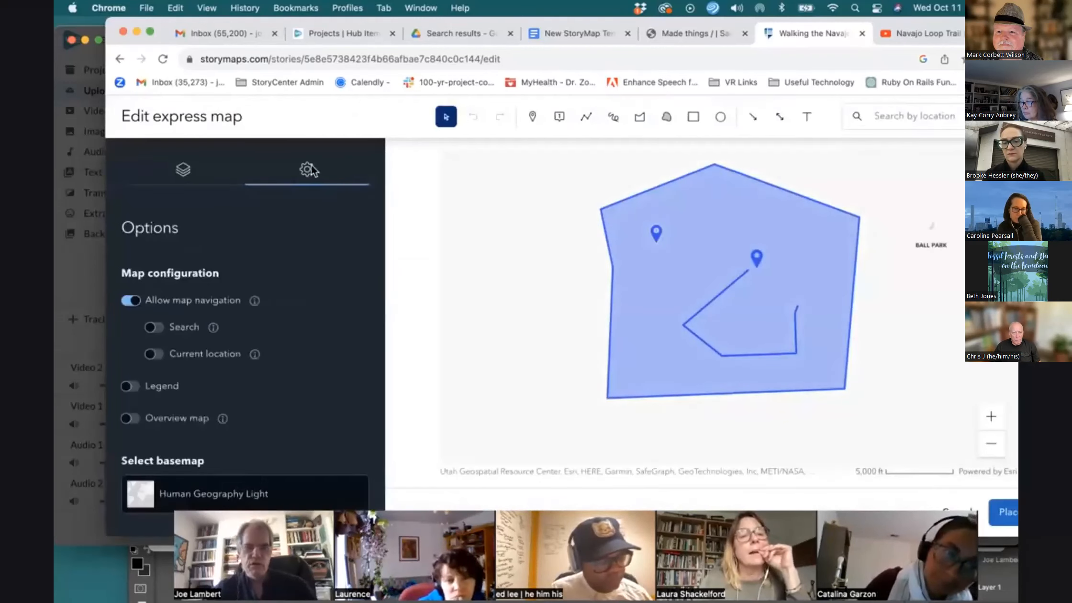
{"action": "left_click", "coordinate": [204, 489]}
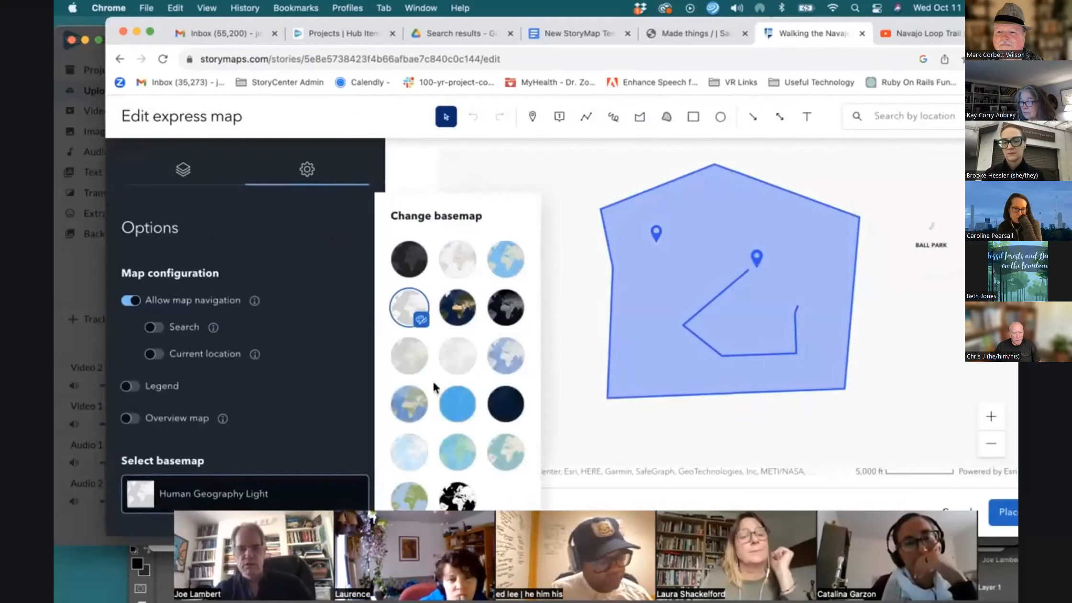
{"action": "left_click", "coordinate": [457, 307]}
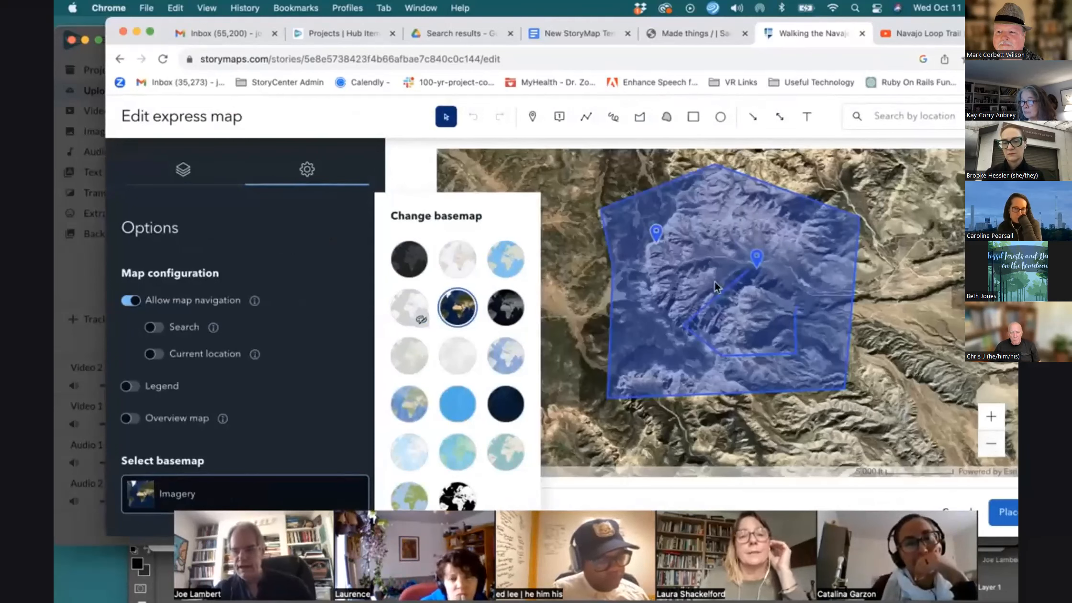
{"action": "left_click", "coordinate": [1005, 510]}
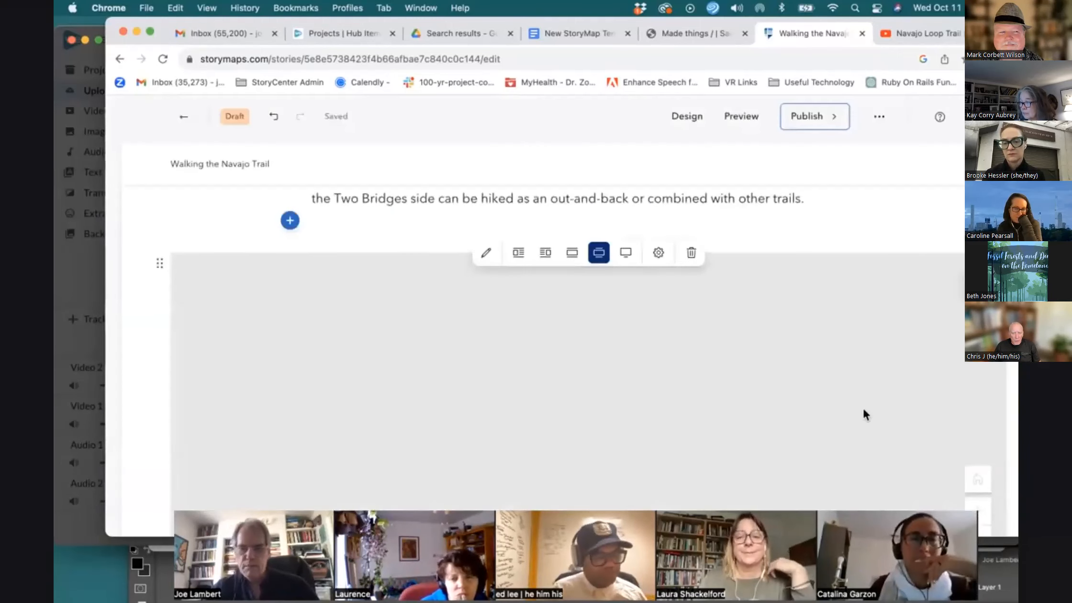
{"action": "scroll", "coordinate": [863, 413], "scroll_direction": "down", "scroll_amount": 3}
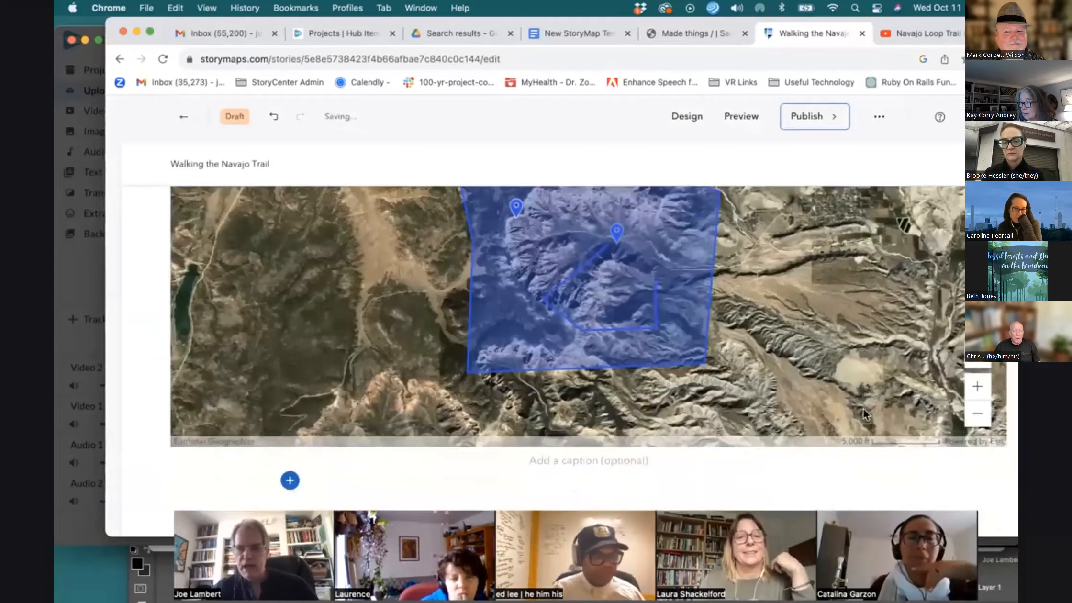
Add a Map tour block below the express map, starting from scratch with the Guided, Media focused layout
{"action": "scroll", "coordinate": [864, 414], "scroll_direction": "up", "scroll_amount": 1}
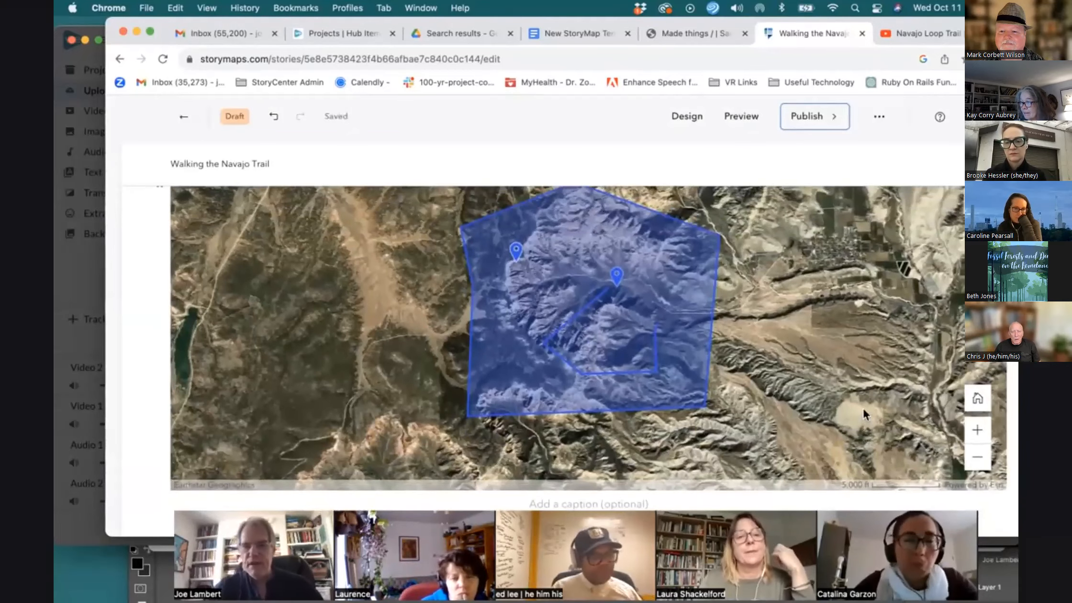
{"action": "scroll", "coordinate": [864, 413], "scroll_direction": "down", "scroll_amount": 3}
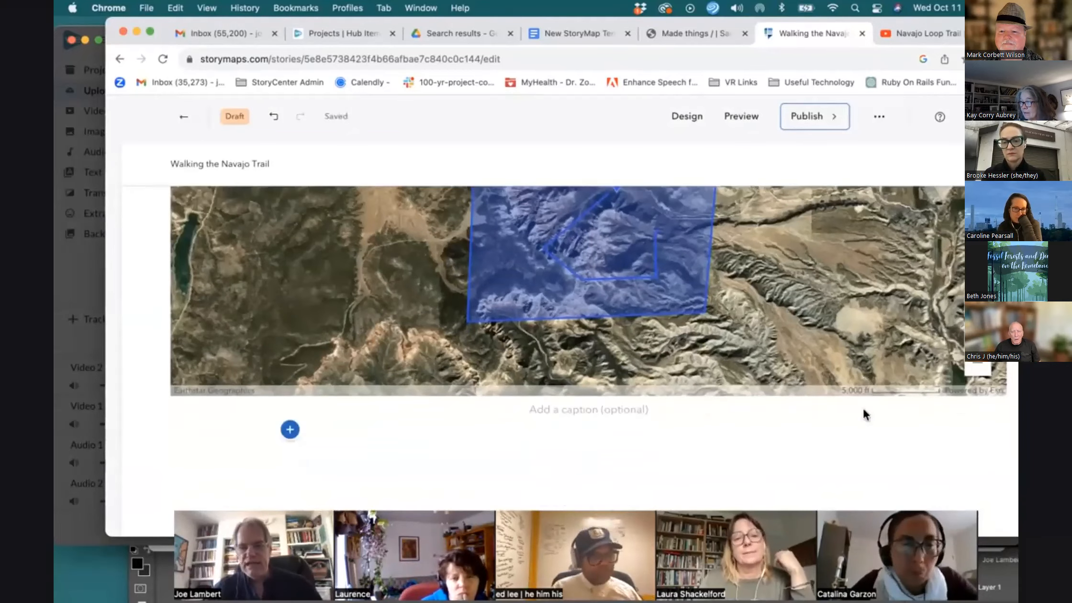
{"action": "left_click", "coordinate": [290, 429]}
{"action": "scroll", "coordinate": [343, 450], "scroll_direction": "down", "scroll_amount": 5}
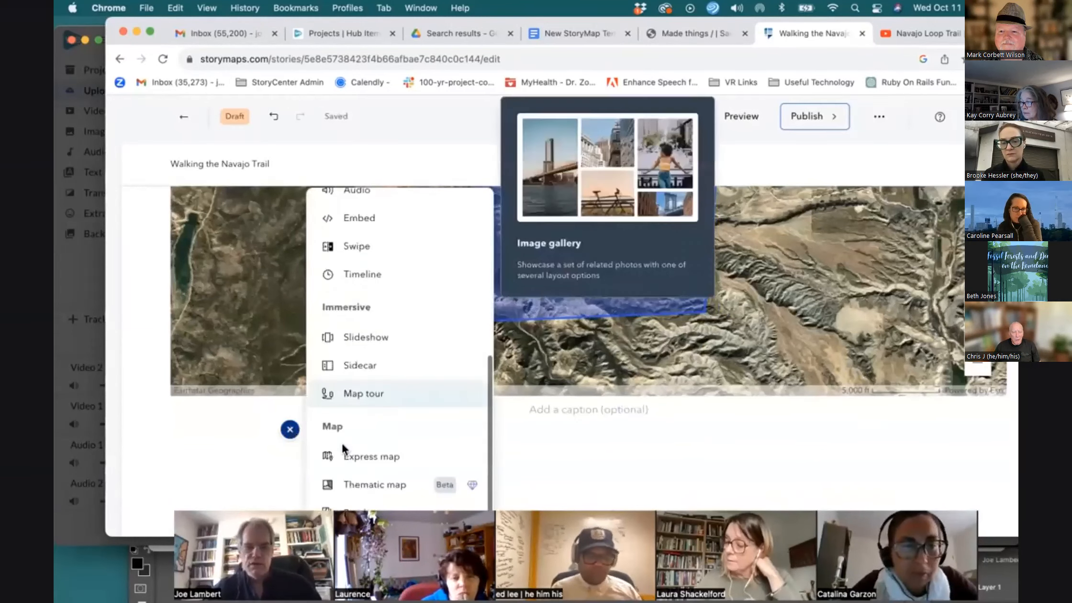
{"action": "left_click", "coordinate": [348, 399]}
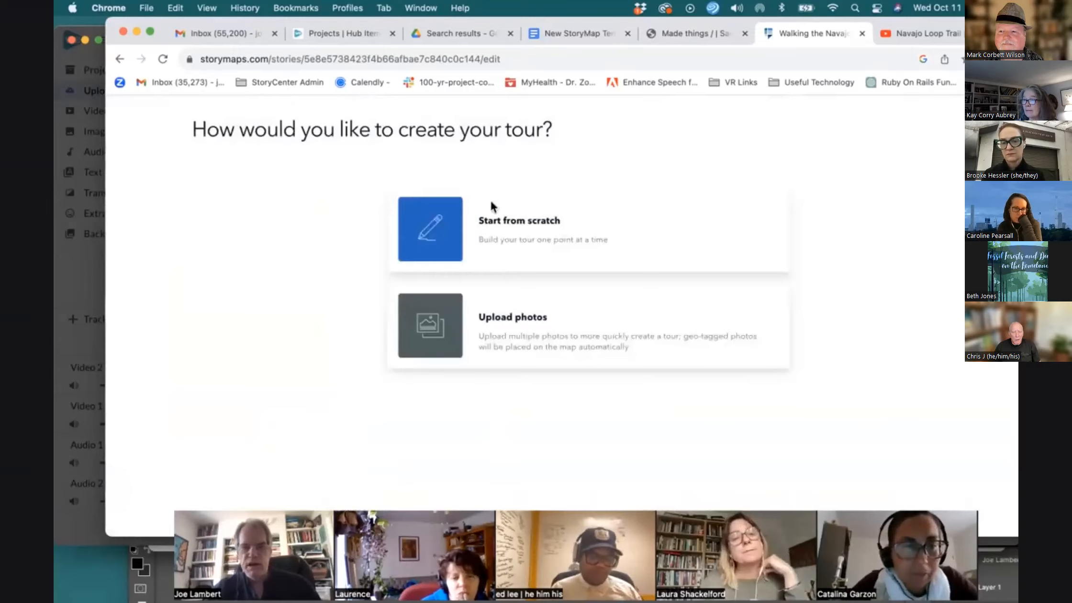
{"action": "left_click", "coordinate": [454, 233]}
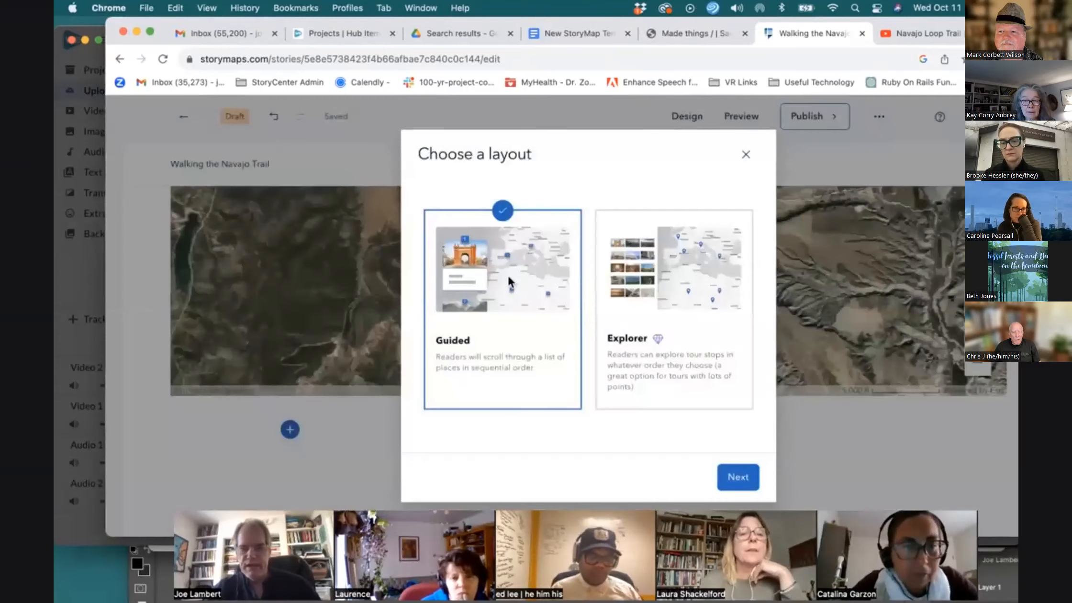
{"action": "mouse_move", "coordinate": [660, 339]}
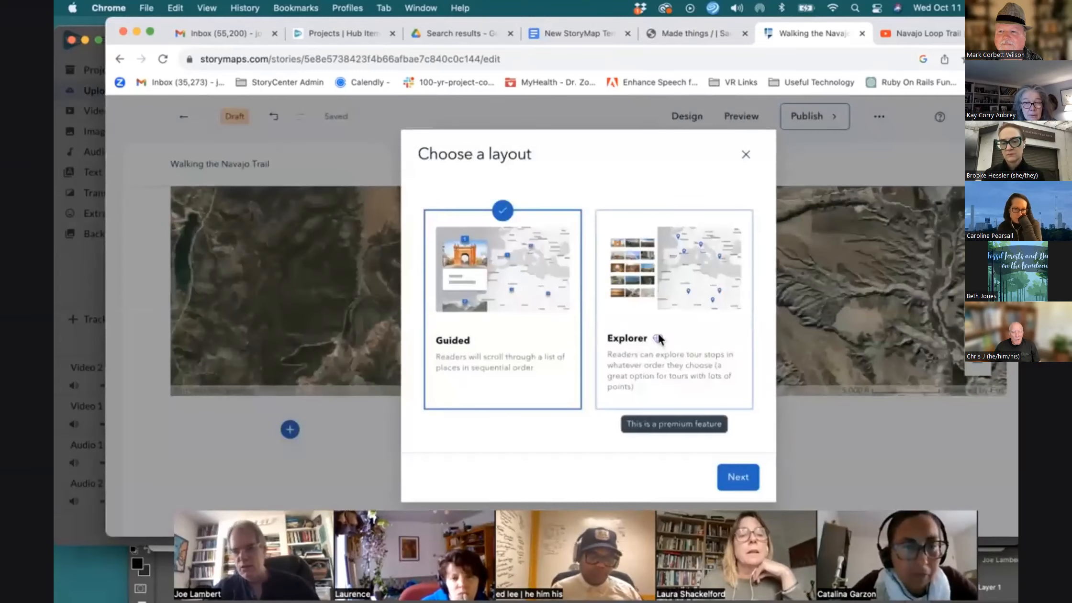
{"action": "left_click", "coordinate": [737, 477]}
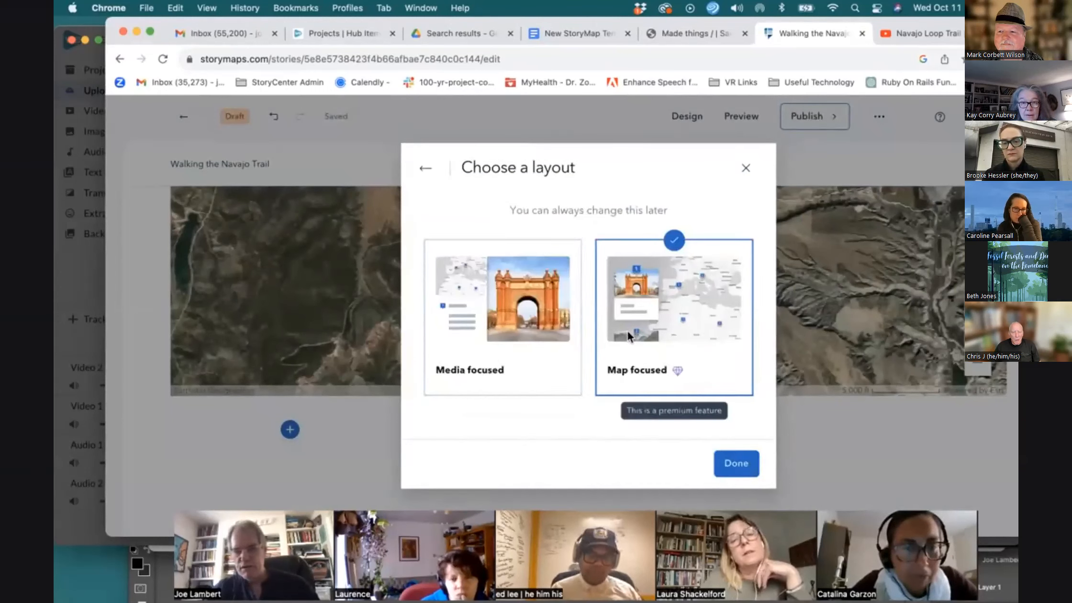
{"action": "left_click", "coordinate": [567, 347]}
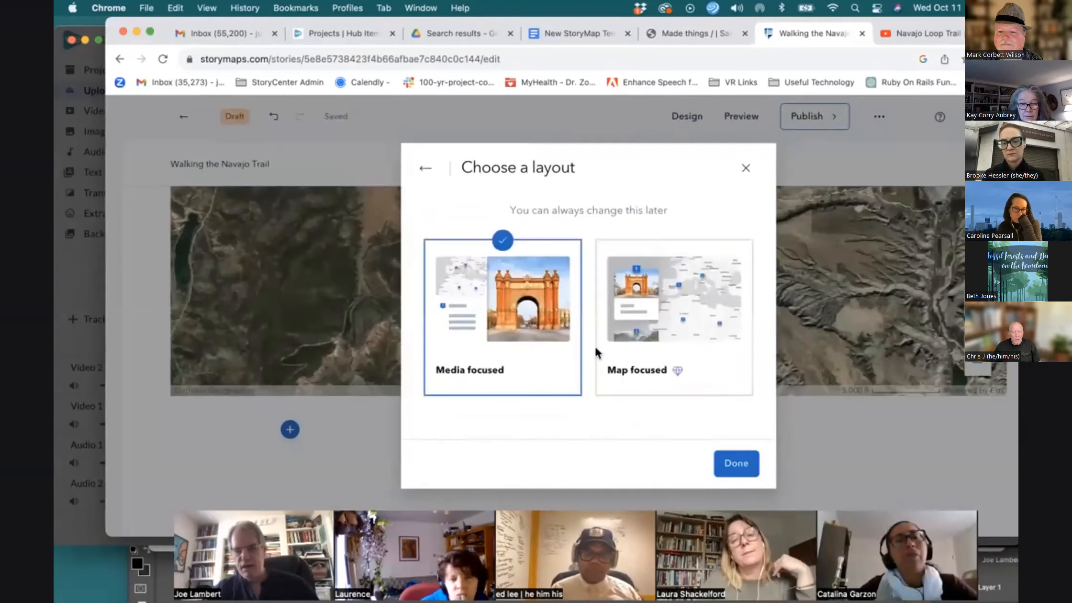
{"action": "left_click", "coordinate": [737, 465]}
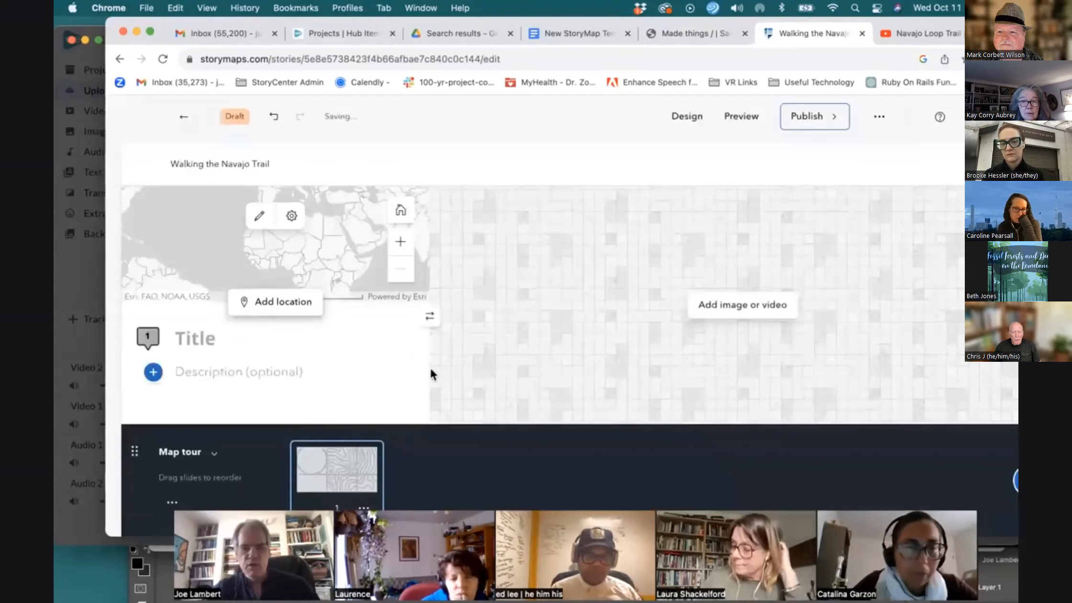
Copy Point 1's coordinates +37.62342, -112.167 from the Immersive- Map Tour section of the template document
{"action": "left_click", "coordinate": [591, 33]}
{"action": "scroll", "coordinate": [546, 339], "scroll_direction": "down", "scroll_amount": 15}
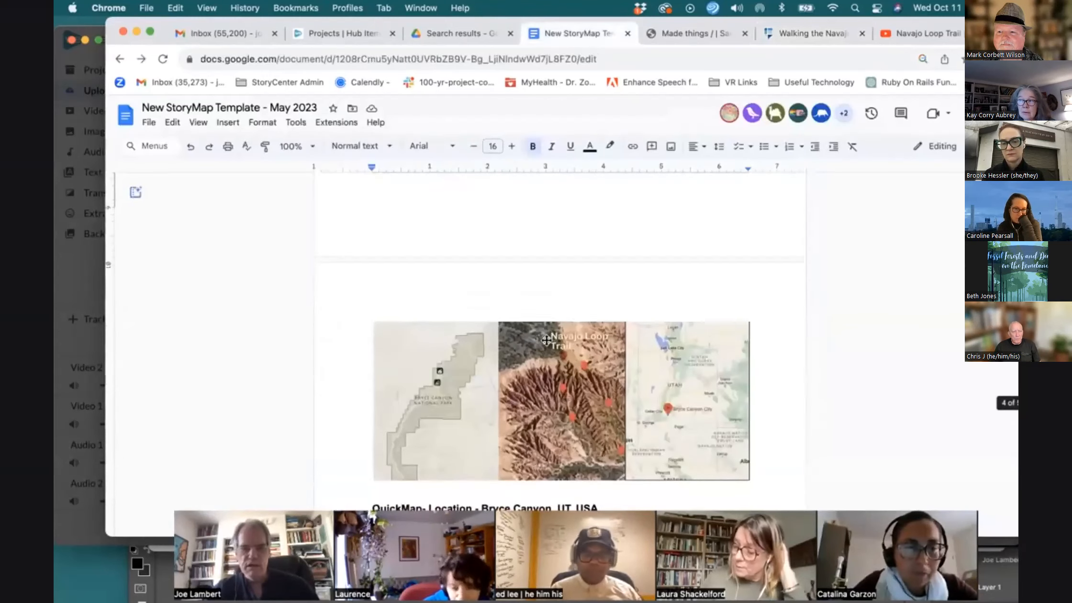
{"action": "scroll", "coordinate": [545, 338], "scroll_direction": "down", "scroll_amount": 2}
{"action": "scroll", "coordinate": [398, 267], "scroll_direction": "up", "scroll_amount": 3}
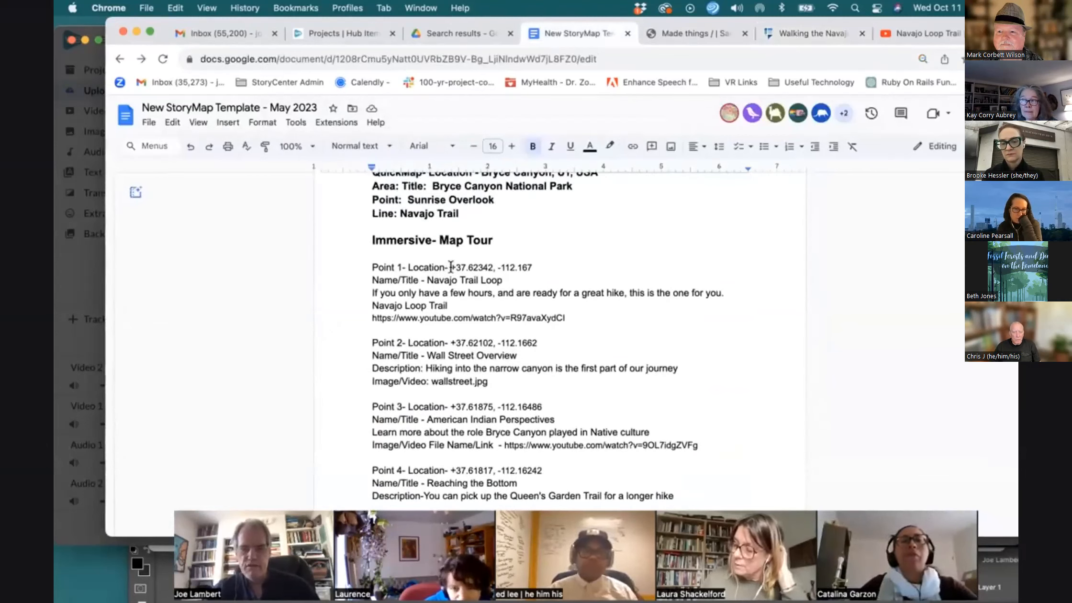
{"action": "left_click_drag", "start_coordinate": [450, 267], "coordinate": [533, 268]}
{"action": "key", "text": "super+c"}
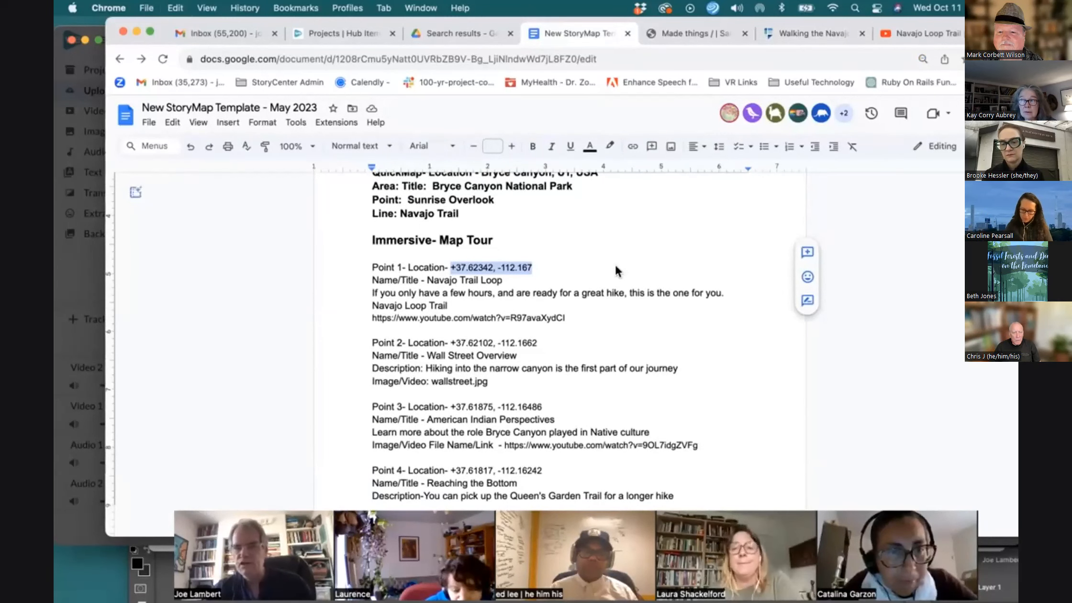
Set the first tour point's location by searching the pasted coordinates and adding that spot to the map
{"action": "left_click", "coordinate": [776, 35]}
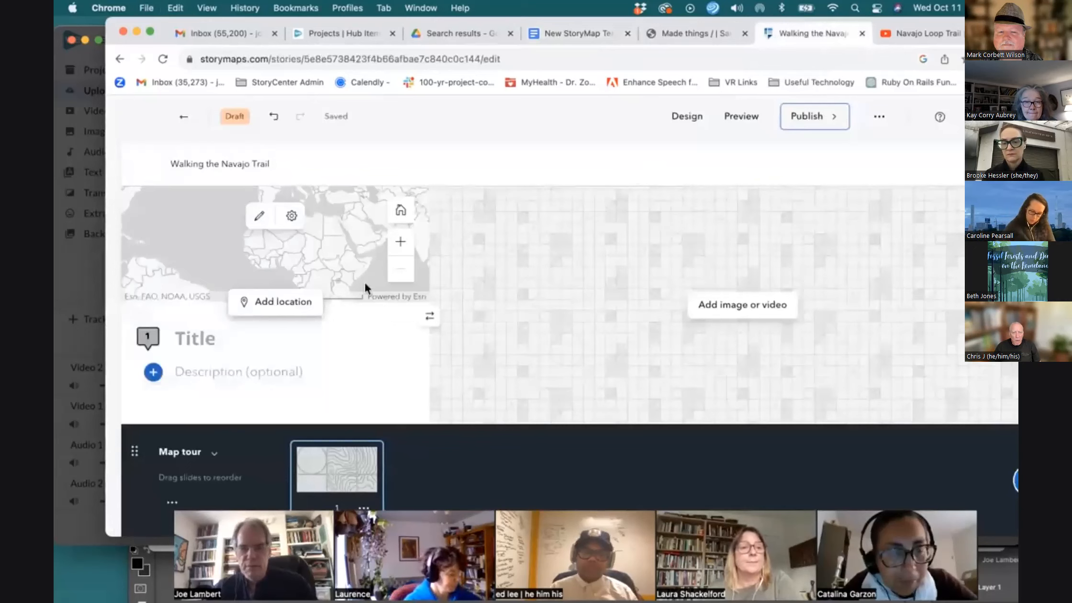
{"action": "left_click", "coordinate": [280, 312]}
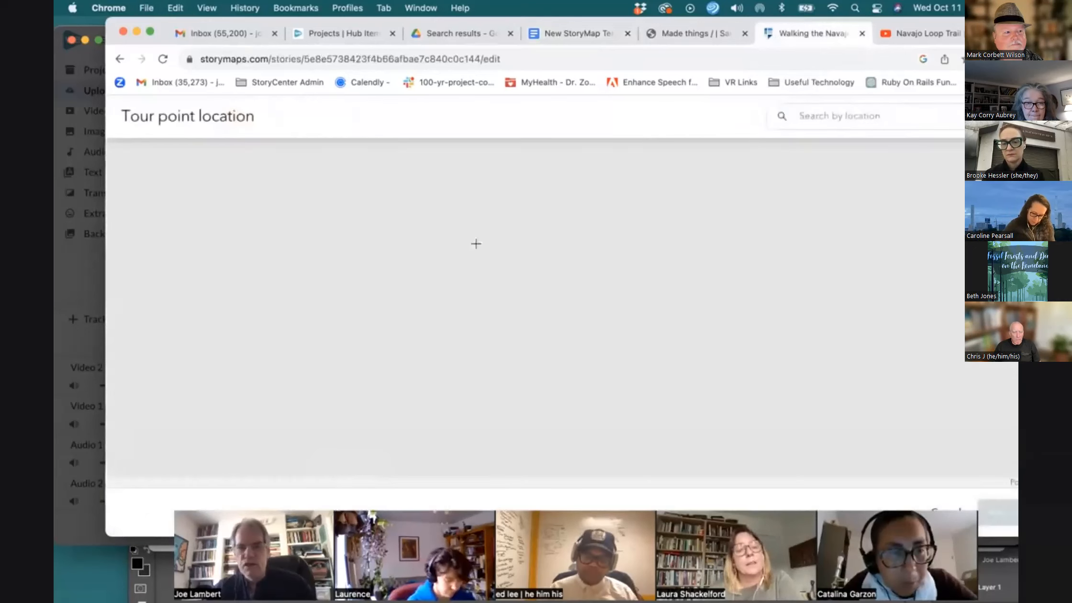
{"action": "left_click", "coordinate": [846, 119]}
{"action": "key", "text": "super+v"}
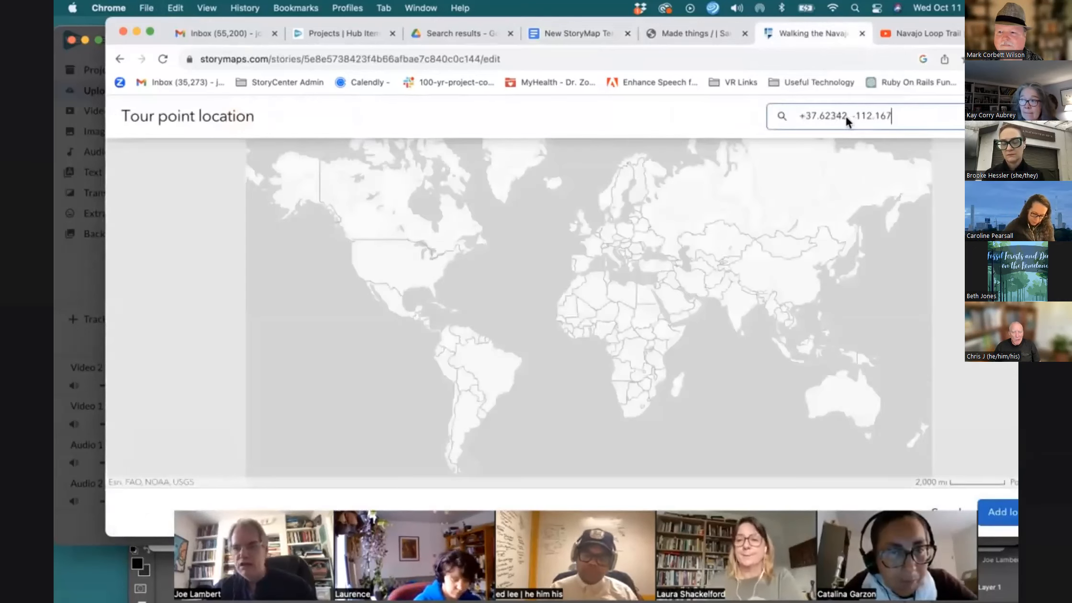
{"action": "key", "text": "Return"}
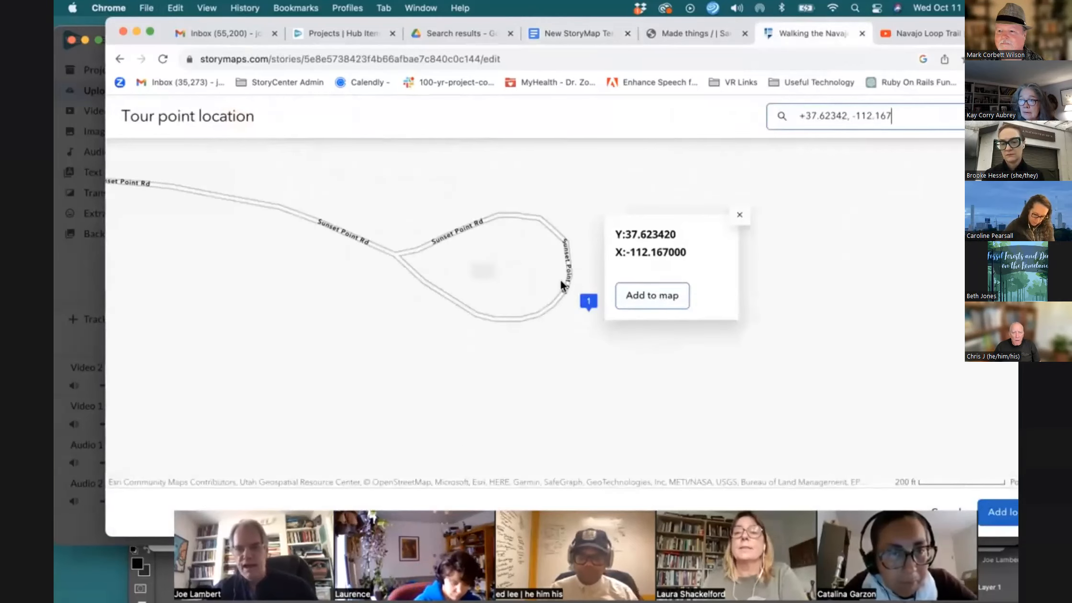
{"action": "left_click", "coordinate": [642, 300]}
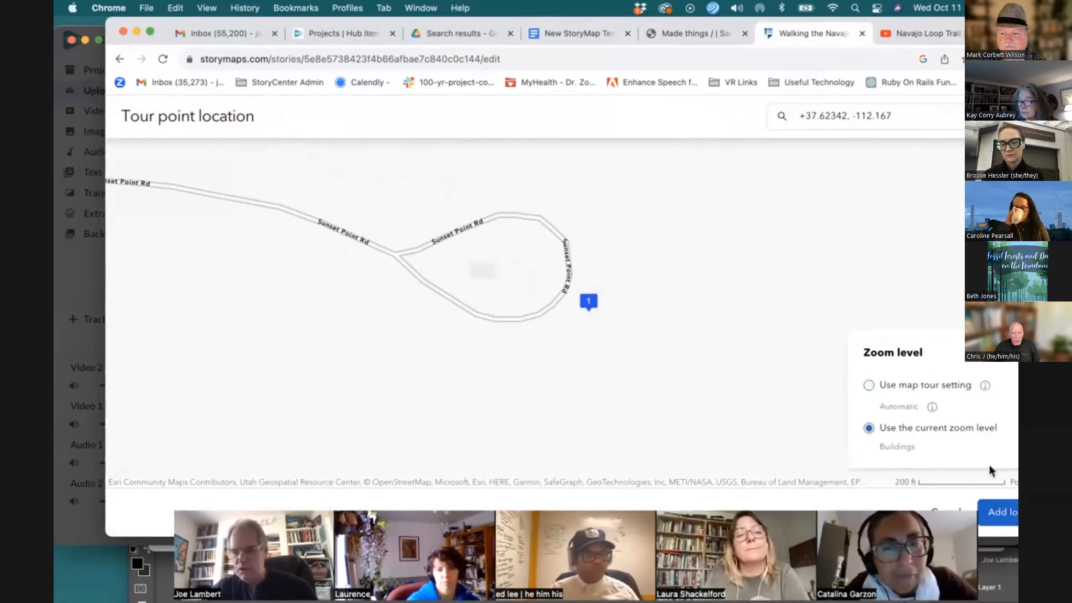
{"action": "left_click", "coordinate": [998, 512]}
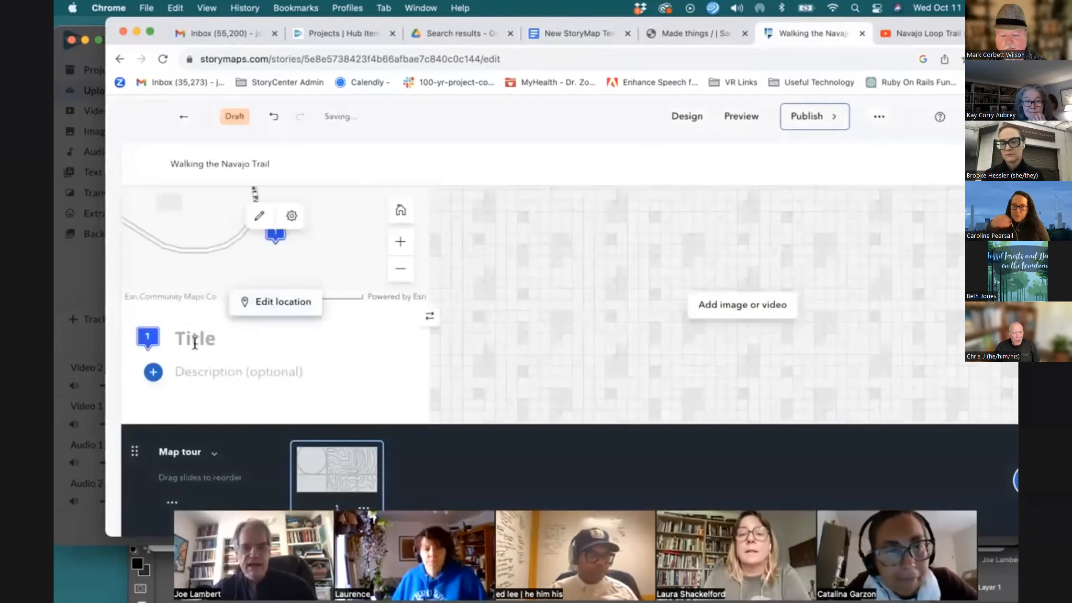
Copy the name Navajo Trail Loop from the template and paste it as the first tour point's title
{"action": "left_click", "coordinate": [580, 34]}
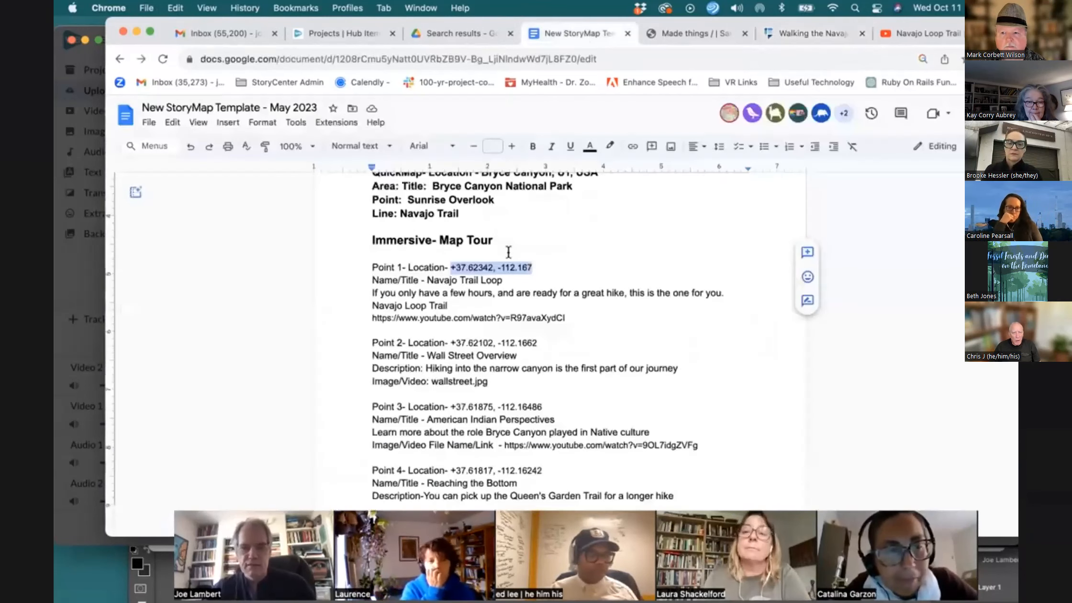
{"action": "left_click_drag", "start_coordinate": [428, 282], "coordinate": [502, 280]}
{"action": "key", "text": "super+c"}
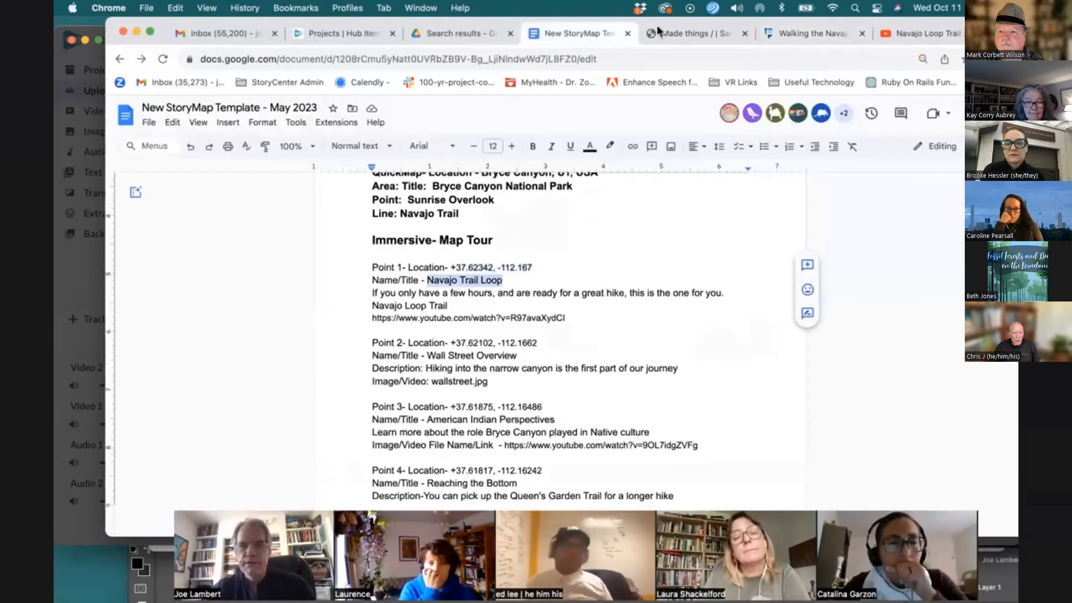
{"action": "left_click", "coordinate": [816, 35]}
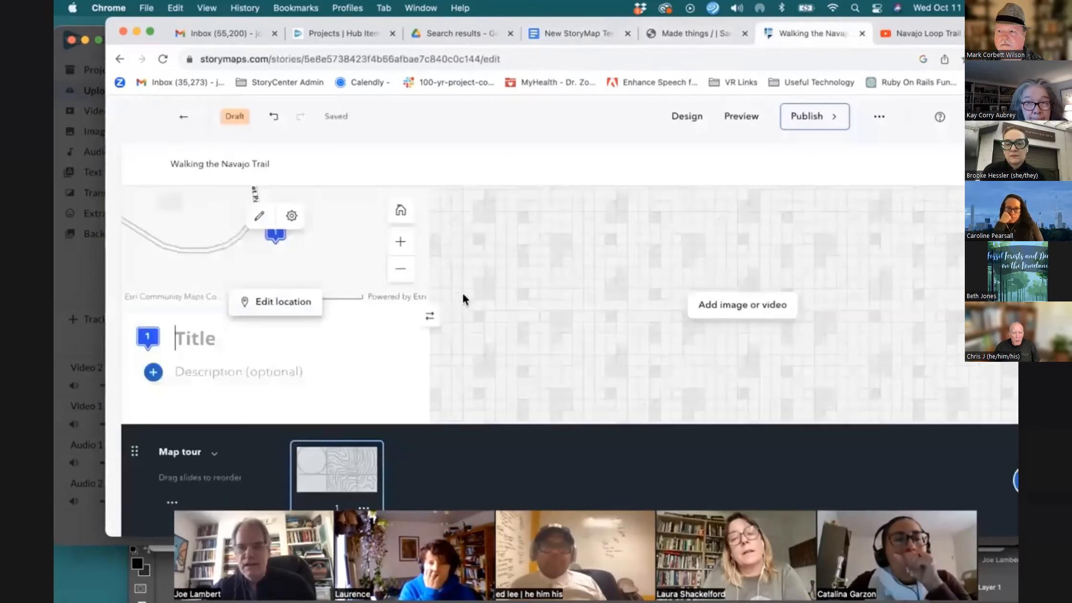
{"action": "key", "text": "super+v"}
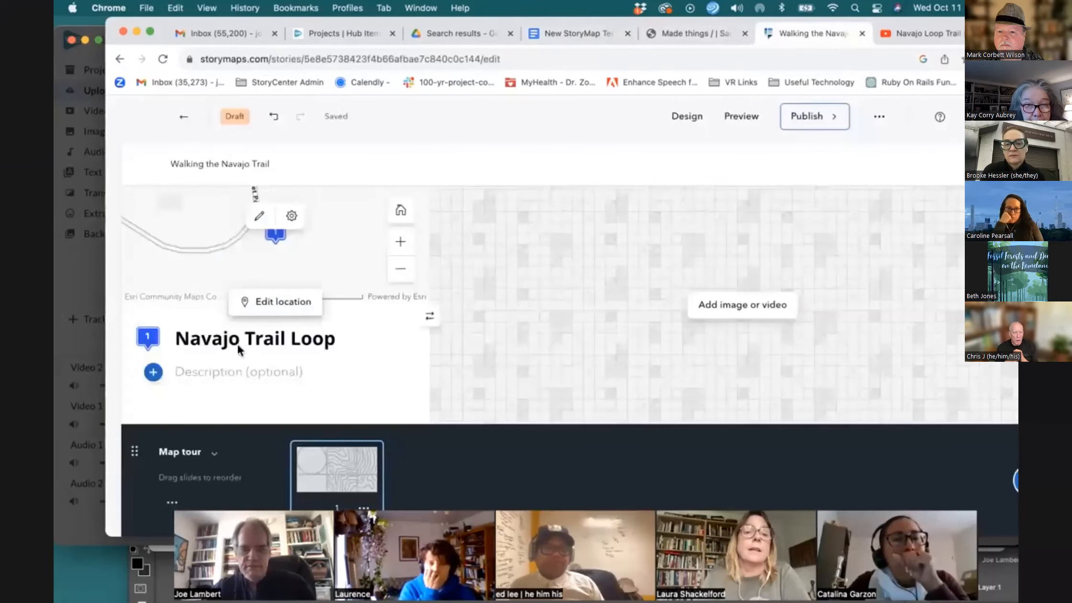
Copy Point 1's description sentence from the template and paste it as the tour point's description
{"action": "left_click", "coordinate": [577, 34]}
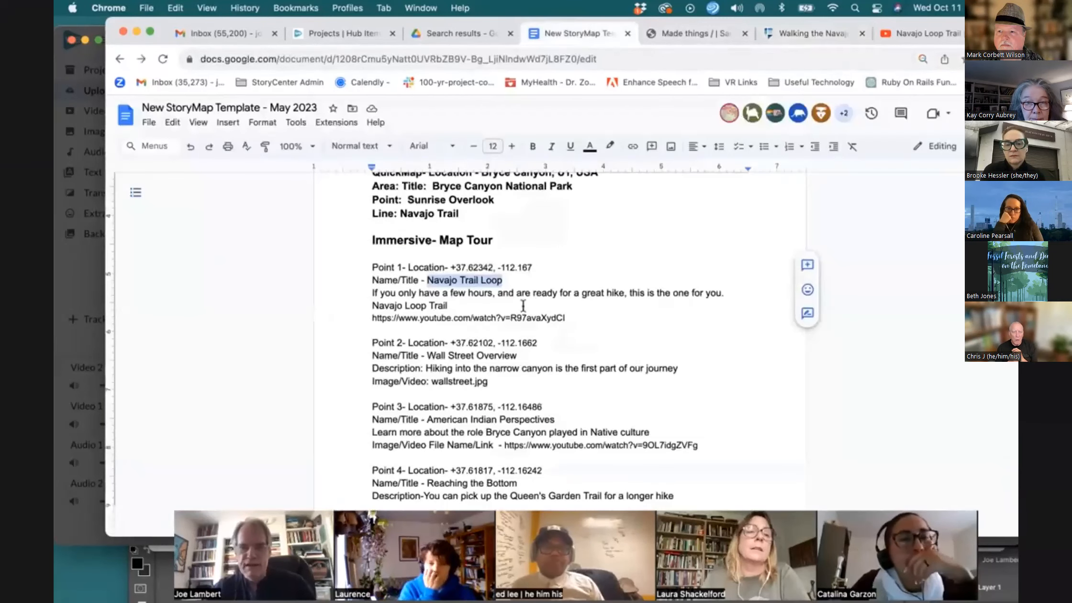
{"action": "left_click_drag", "start_coordinate": [377, 295], "coordinate": [451, 307]}
{"action": "key", "text": "cmd+c"}
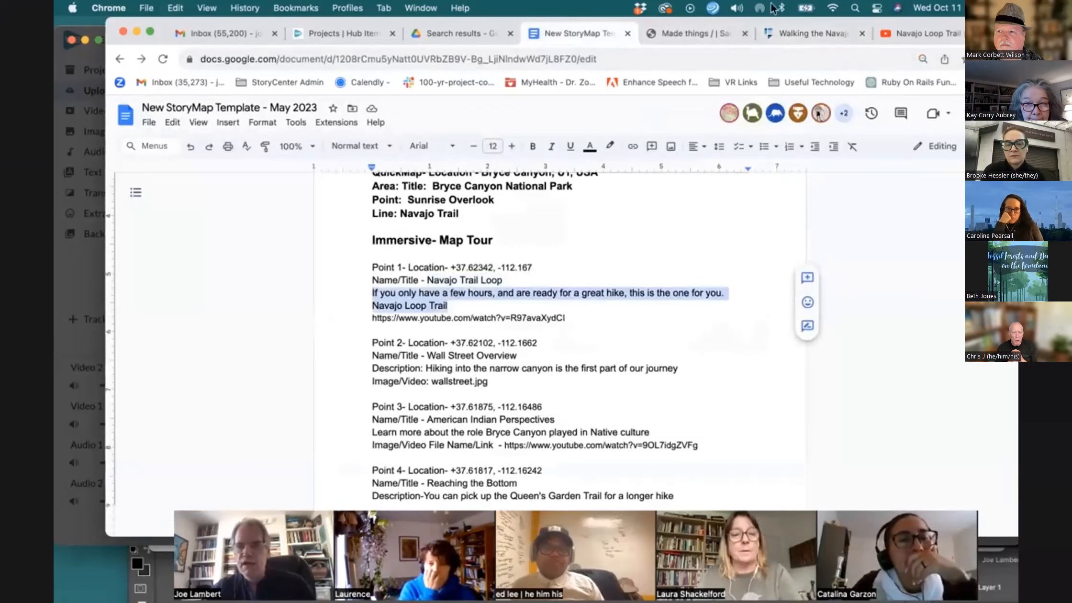
{"action": "left_click", "coordinate": [795, 34]}
{"action": "left_click", "coordinate": [260, 362]}
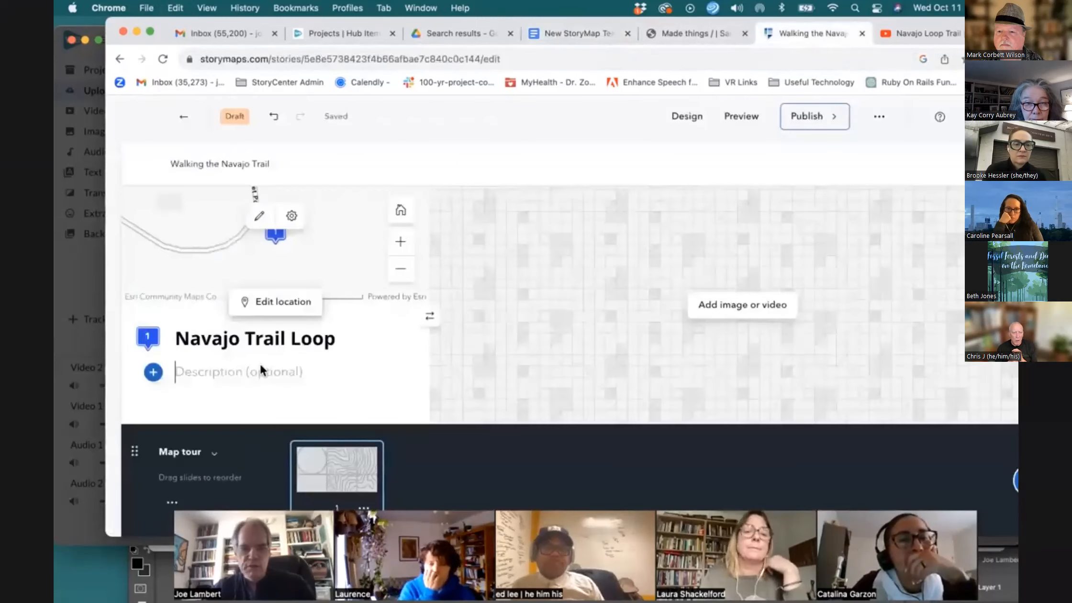
{"action": "key", "text": "cmd+v"}
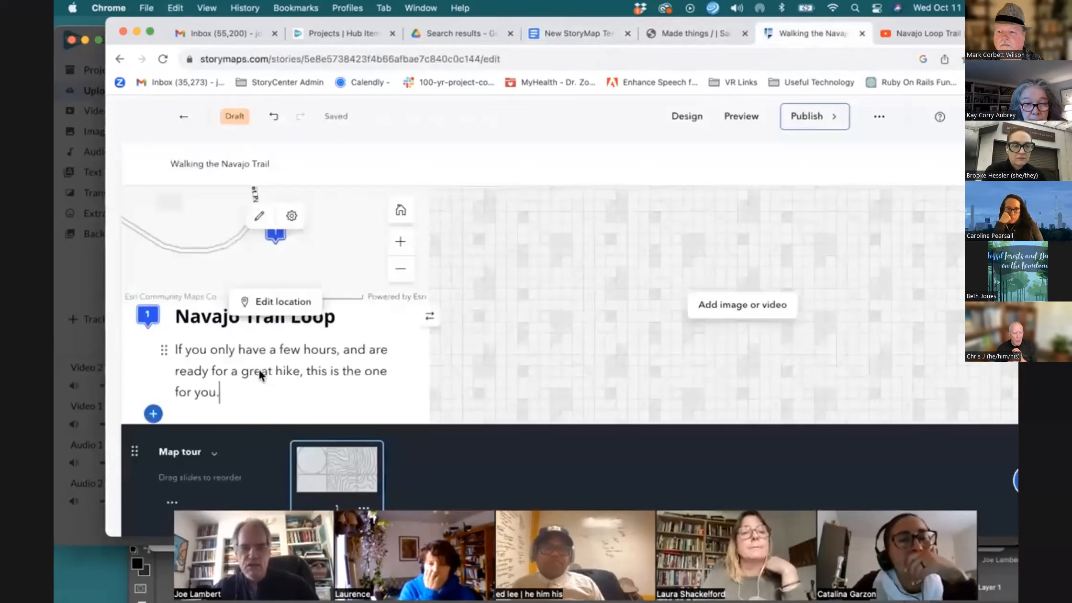
{"action": "left_click", "coordinate": [259, 368]}
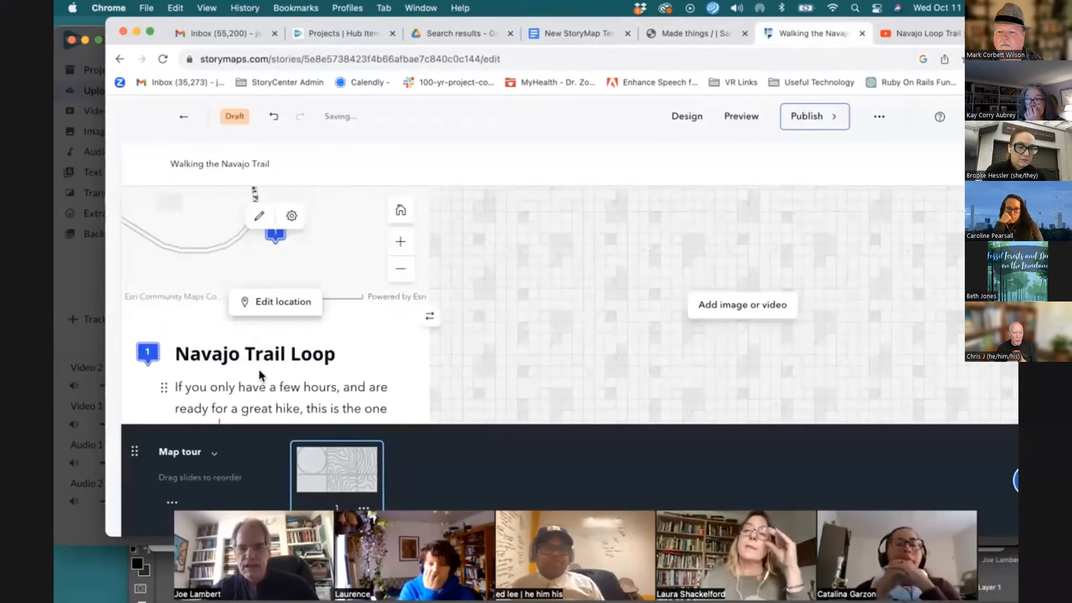
Add the Navajo Loop Trail YouTube link from the template as the first tour point's media by link
{"action": "left_click", "coordinate": [734, 302]}
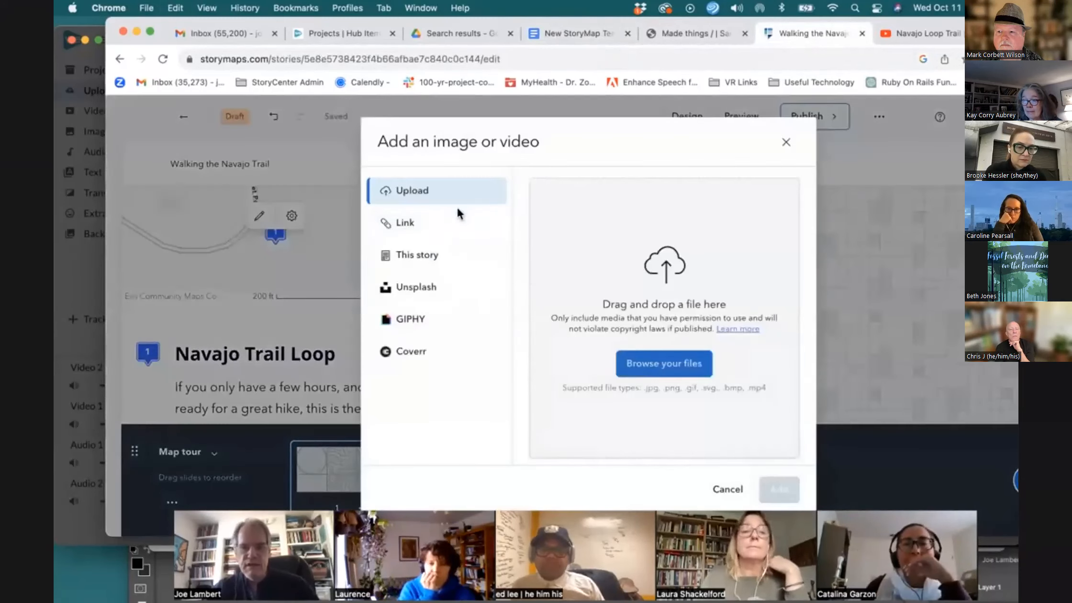
{"action": "left_click", "coordinate": [417, 229]}
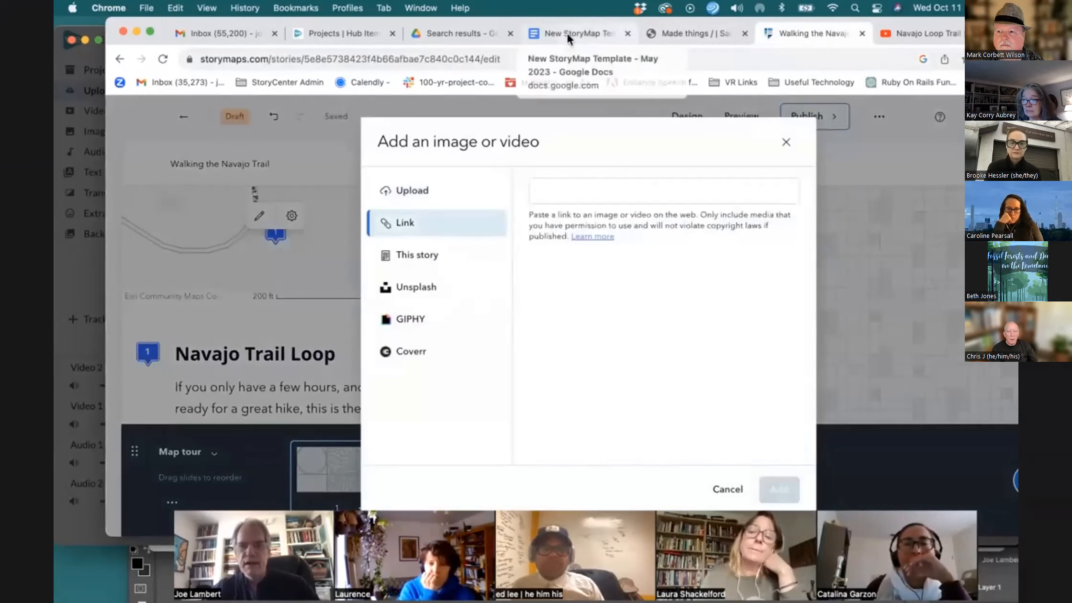
{"action": "left_click", "coordinate": [581, 31]}
{"action": "left_click_drag", "start_coordinate": [566, 316], "coordinate": [368, 319]}
{"action": "key", "text": "super+c"}
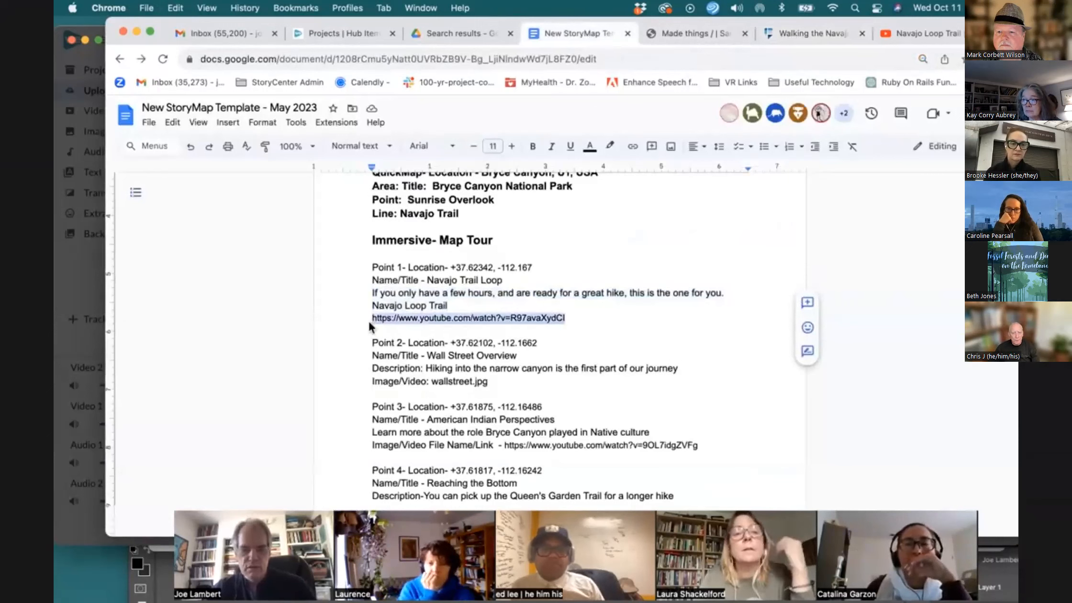
{"action": "left_click", "coordinate": [806, 33]}
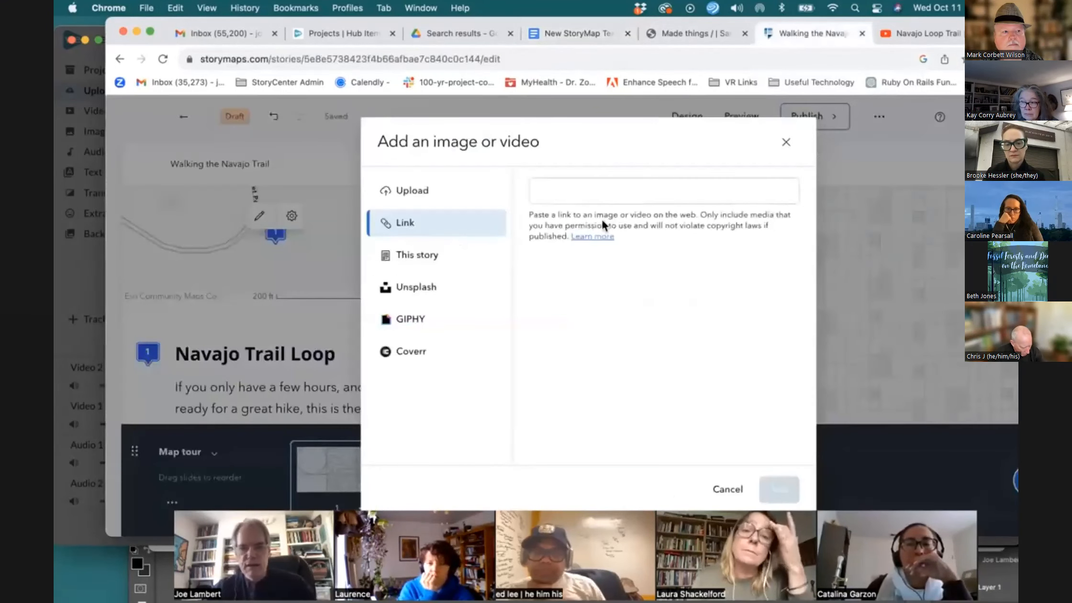
{"action": "left_click", "coordinate": [551, 194]}
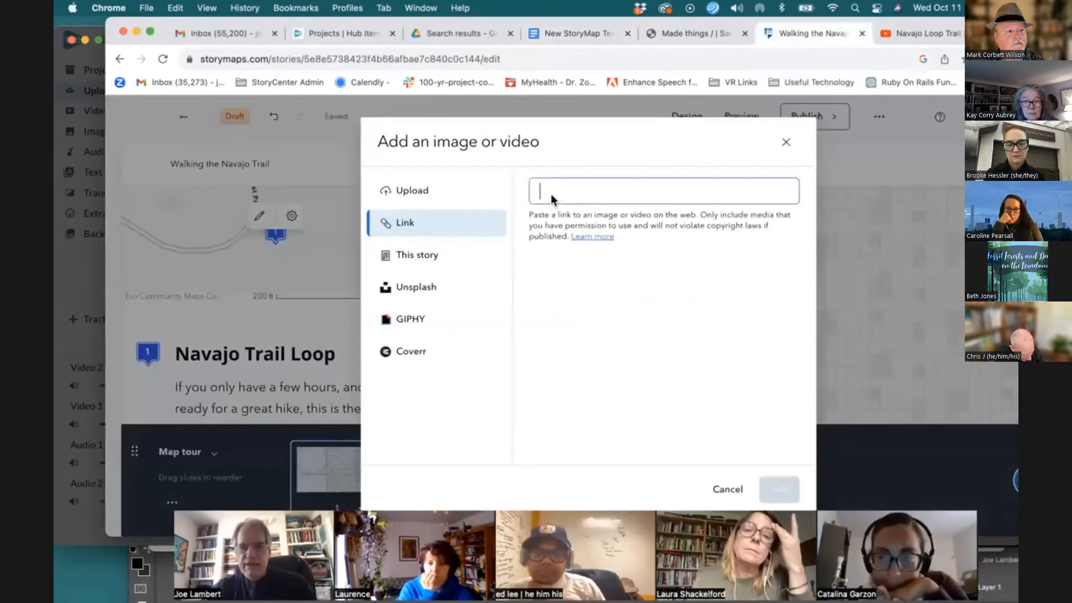
{"action": "key", "text": "super+v"}
{"action": "left_click", "coordinate": [779, 489]}
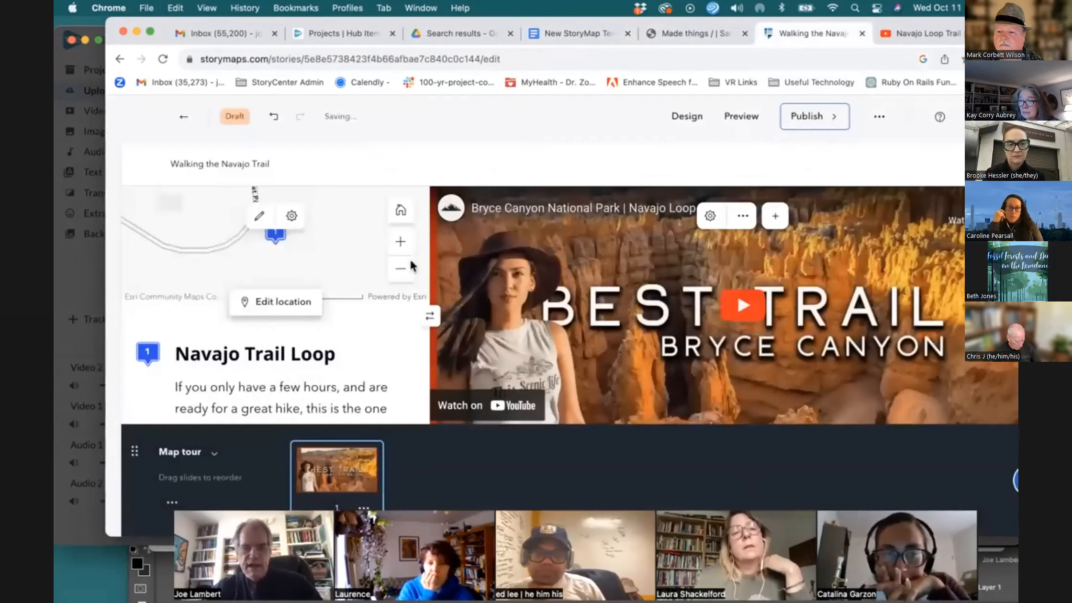
{"action": "left_click", "coordinate": [291, 216]}
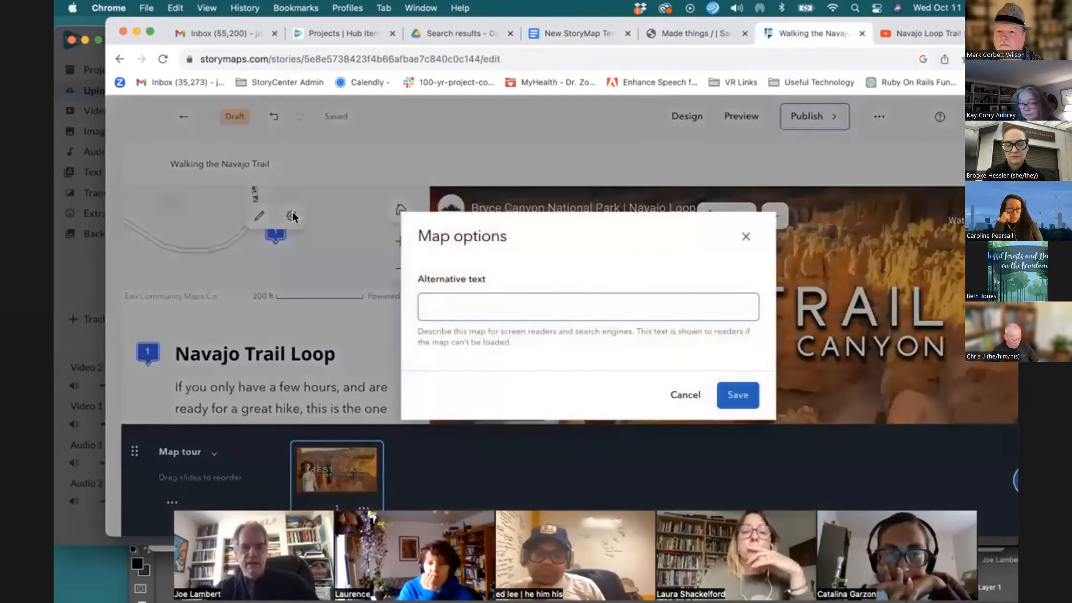
{"action": "left_click", "coordinate": [745, 237]}
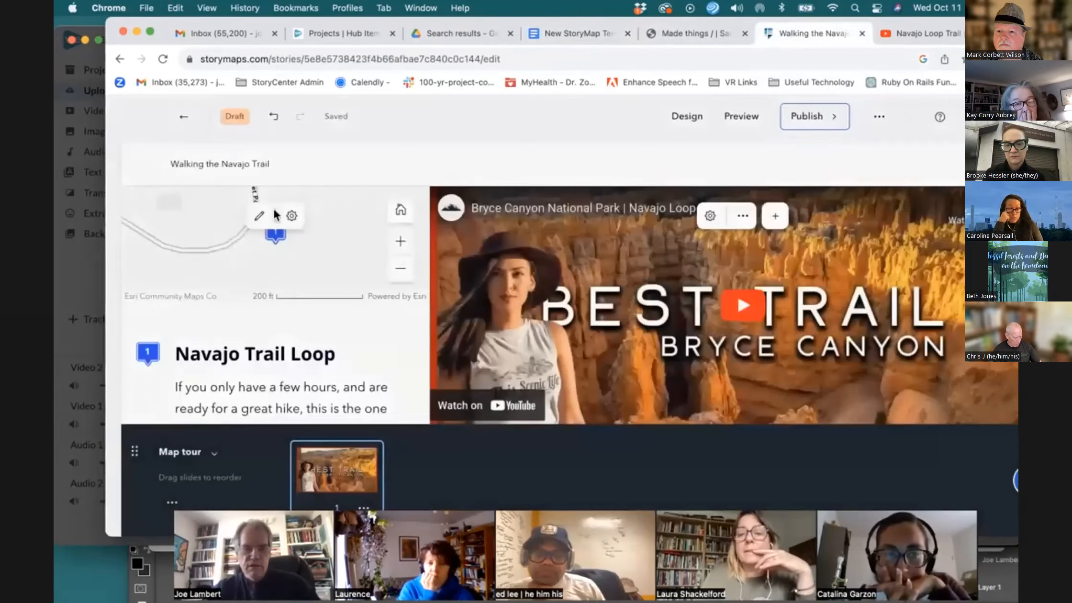
Change the map tour's basemap to Imagery in the map appearance settings
{"action": "left_click", "coordinate": [259, 217]}
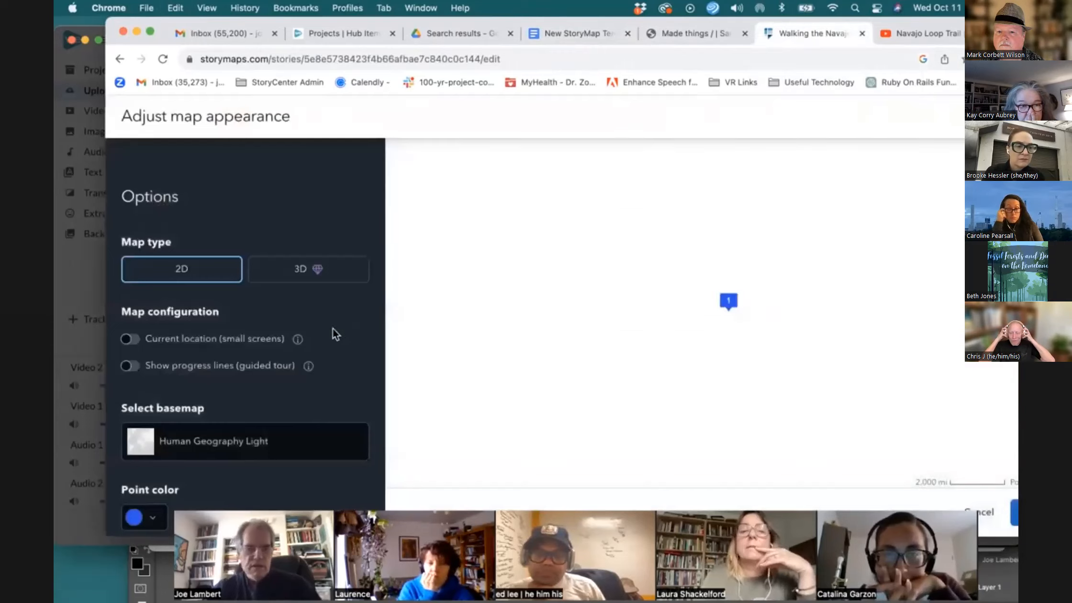
{"action": "scroll", "coordinate": [334, 330], "scroll_direction": "down", "scroll_amount": 3}
{"action": "scroll", "coordinate": [334, 333], "scroll_direction": "down", "scroll_amount": 3}
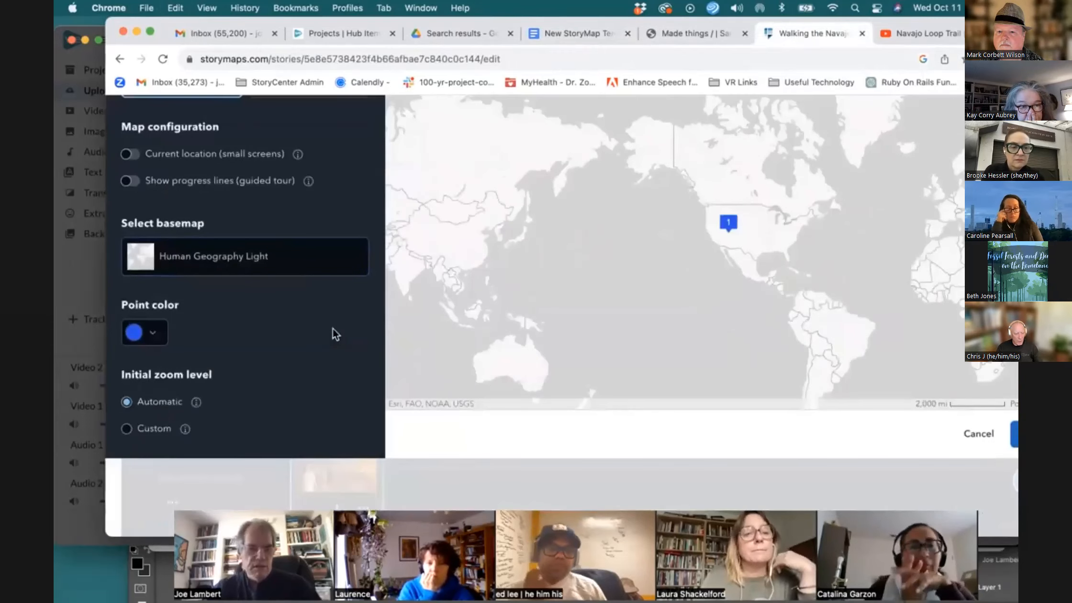
{"action": "left_click", "coordinate": [273, 269]}
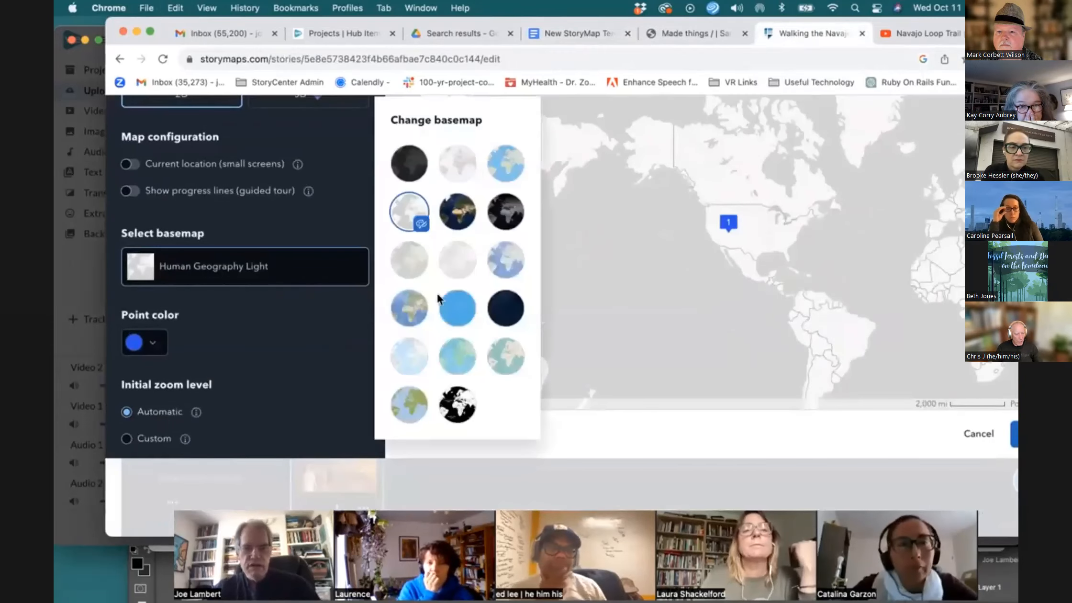
{"action": "left_click", "coordinate": [468, 210]}
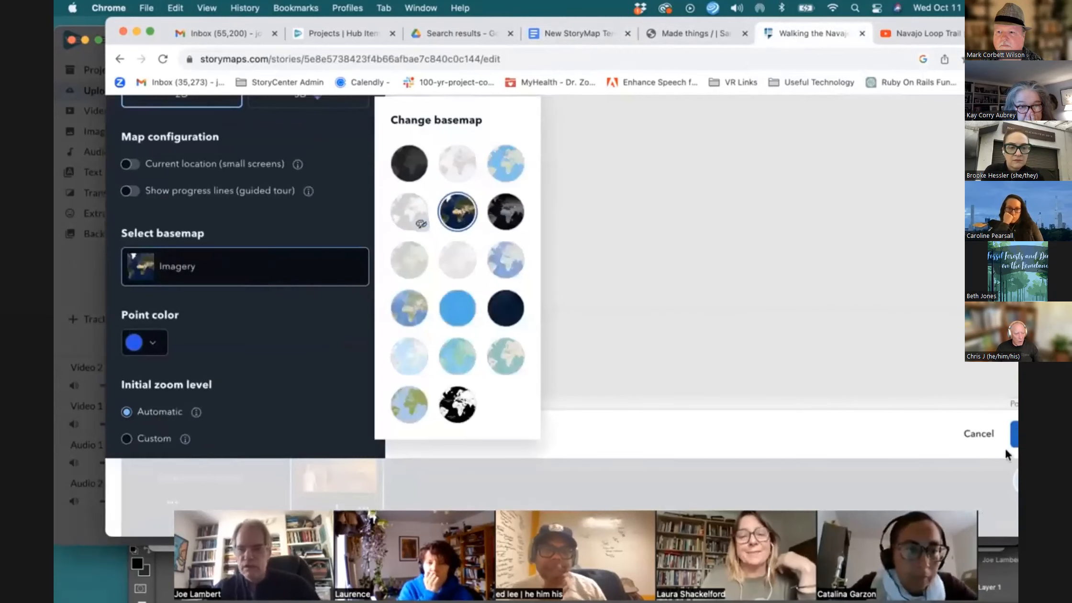
{"action": "left_click", "coordinate": [1007, 434]}
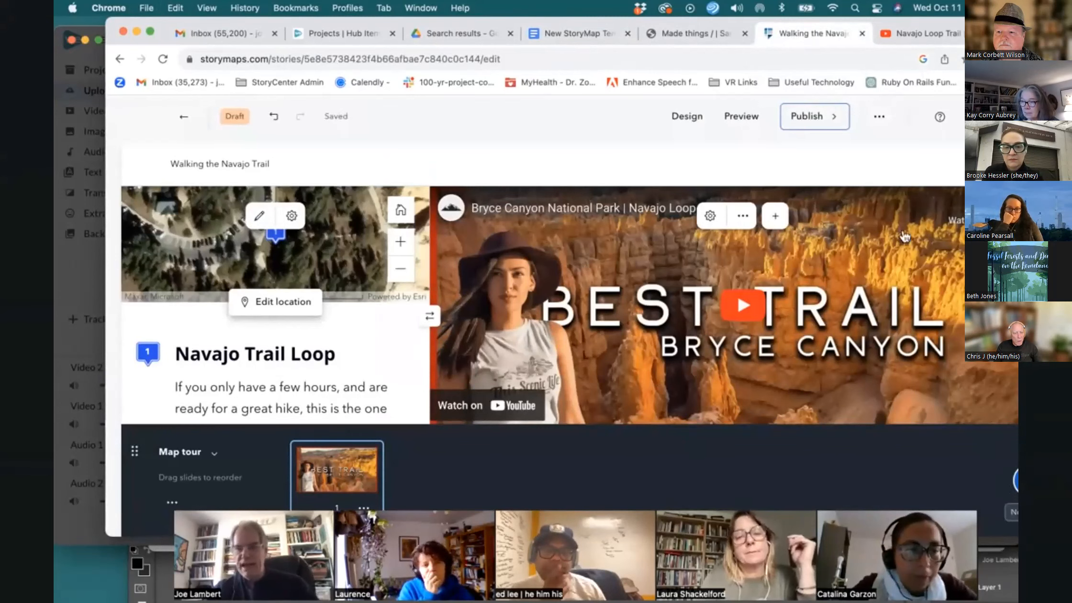
Add a second slide to the map tour
{"action": "left_click_drag", "start_coordinate": [574, 22], "coordinate": [494, 22]}
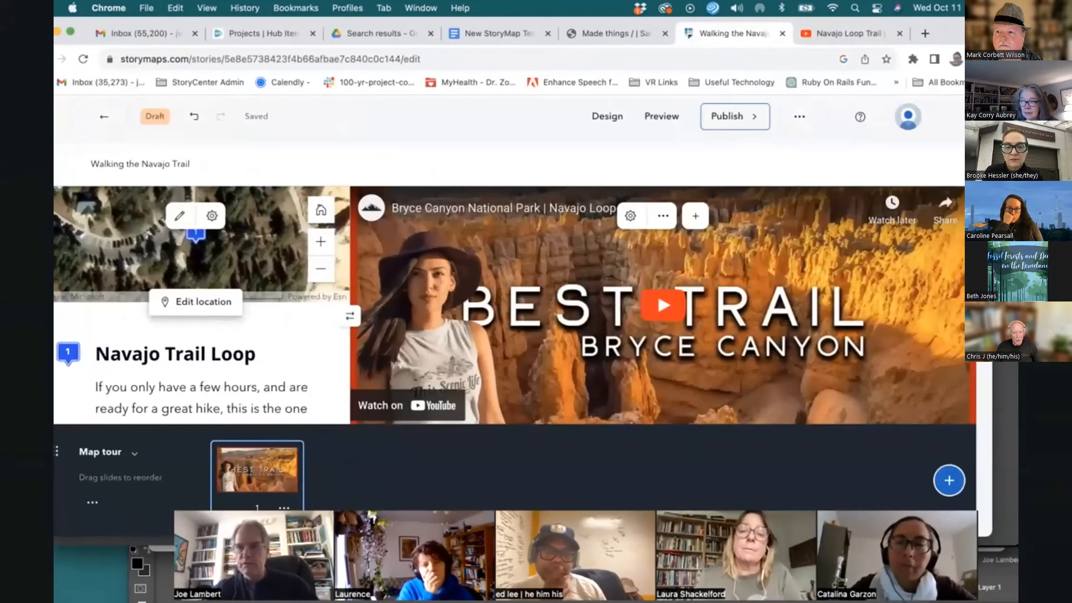
{"action": "left_click_drag", "start_coordinate": [993, 41], "coordinate": [971, 20]}
{"action": "left_click", "coordinate": [976, 481]}
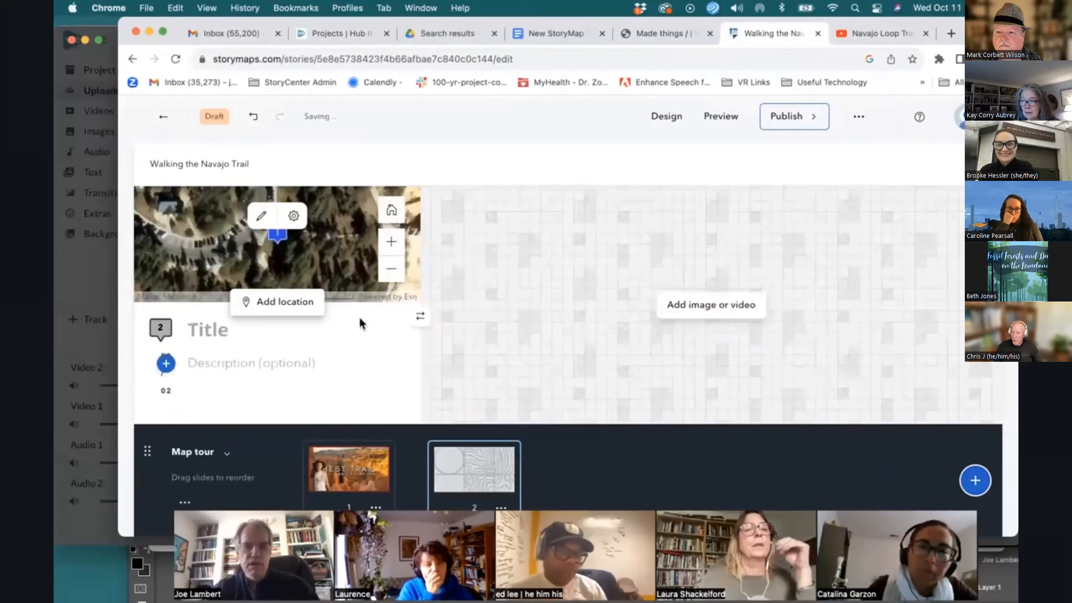
Copy Point 3's coordinates from the template, search them as the second tour point's location and add that spot to the map
{"action": "left_click", "coordinate": [540, 36]}
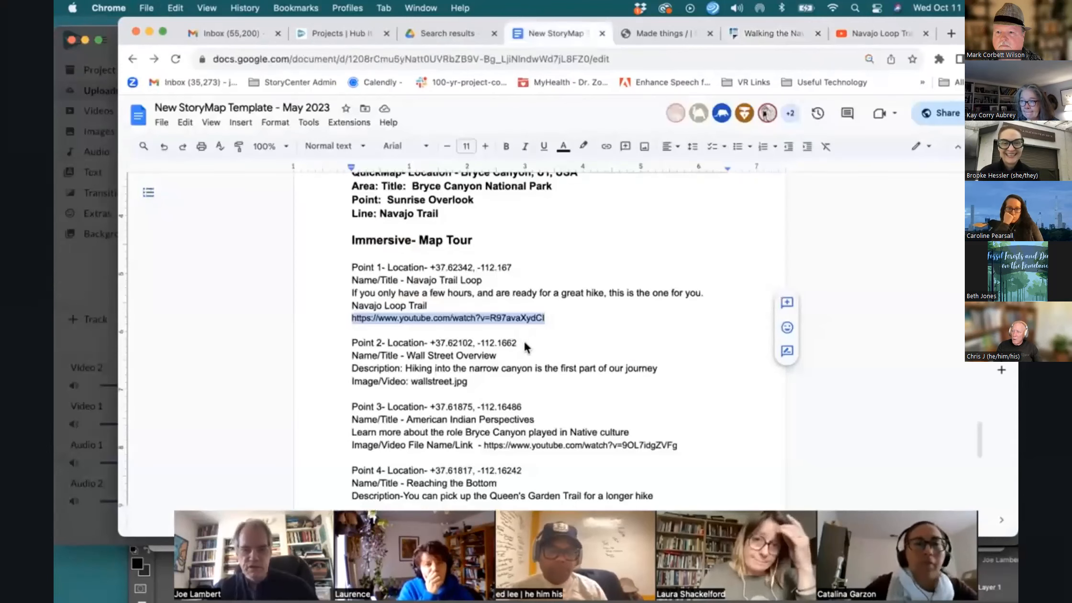
{"action": "scroll", "coordinate": [500, 356], "scroll_direction": "down", "scroll_amount": 2}
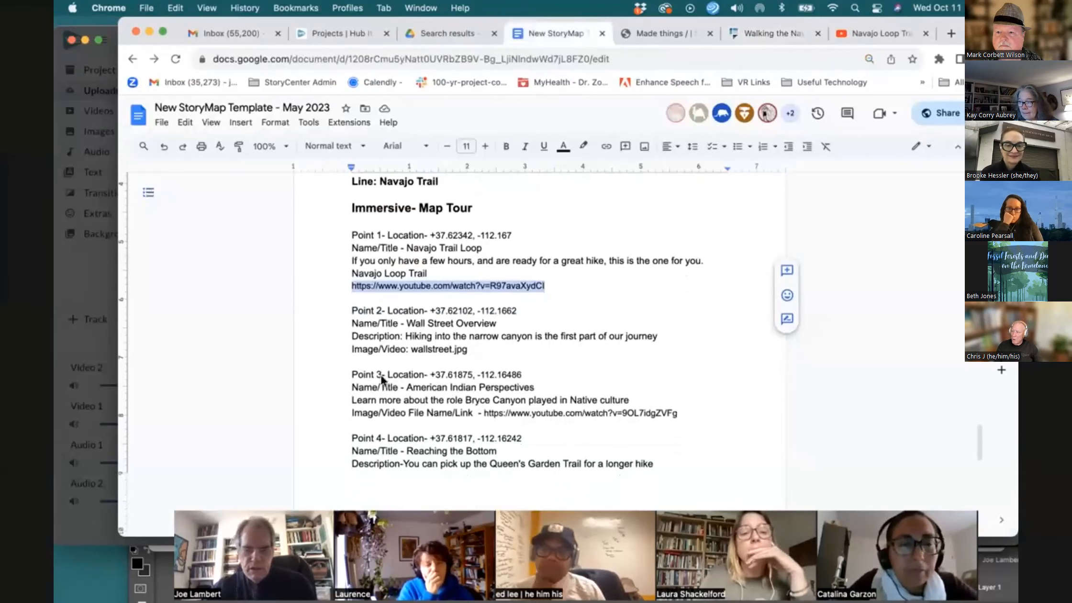
{"action": "left_click_drag", "start_coordinate": [429, 374], "coordinate": [522, 378]}
{"action": "key", "text": "cmd+c"}
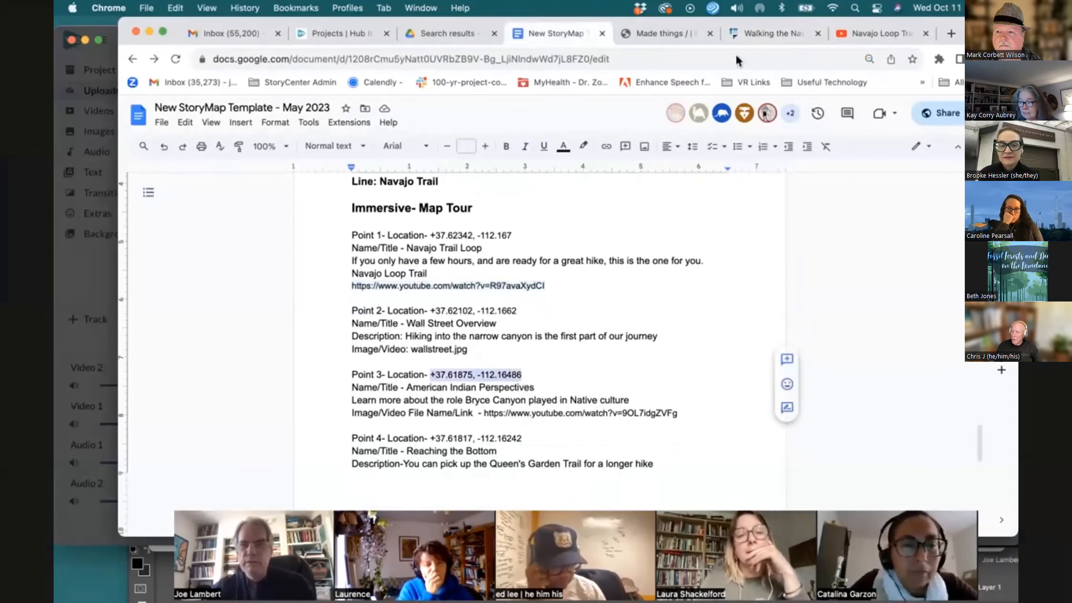
{"action": "left_click", "coordinate": [756, 34]}
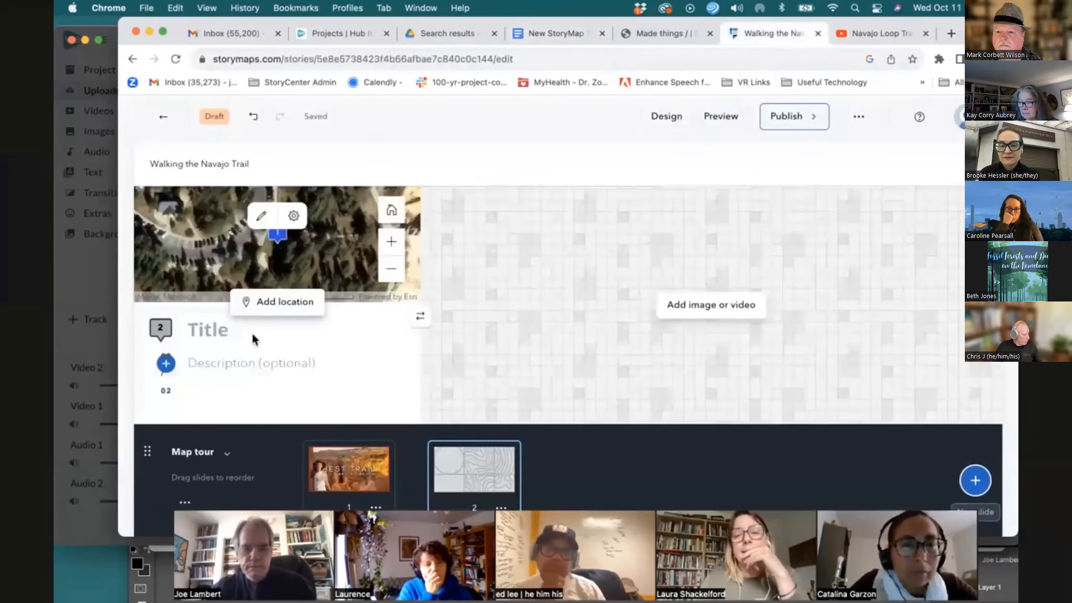
{"action": "left_click", "coordinate": [275, 304]}
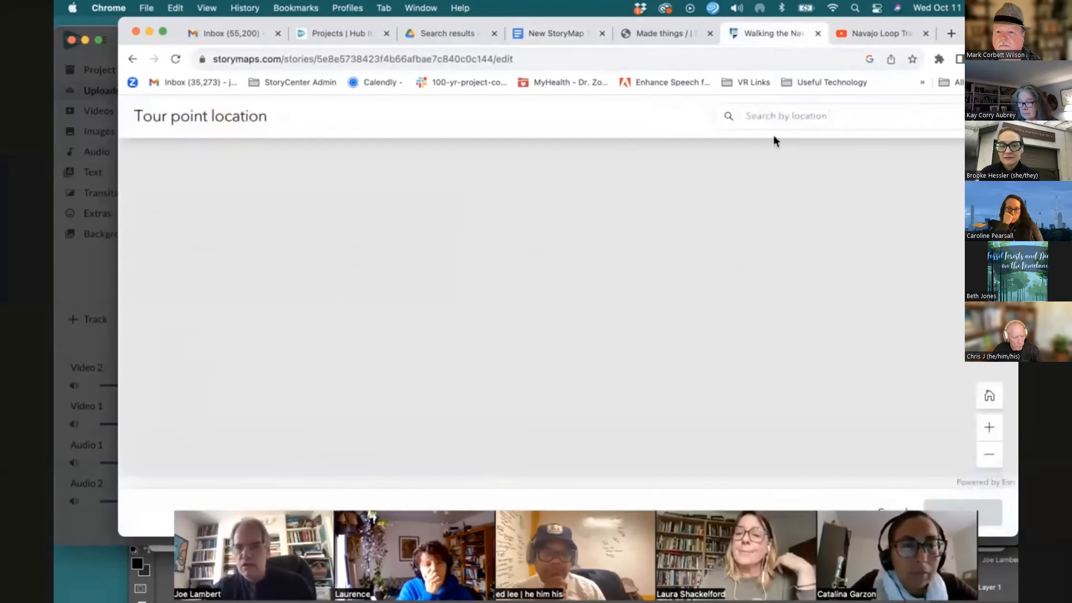
{"action": "left_click", "coordinate": [789, 113]}
{"action": "key", "text": "cmd+v"}
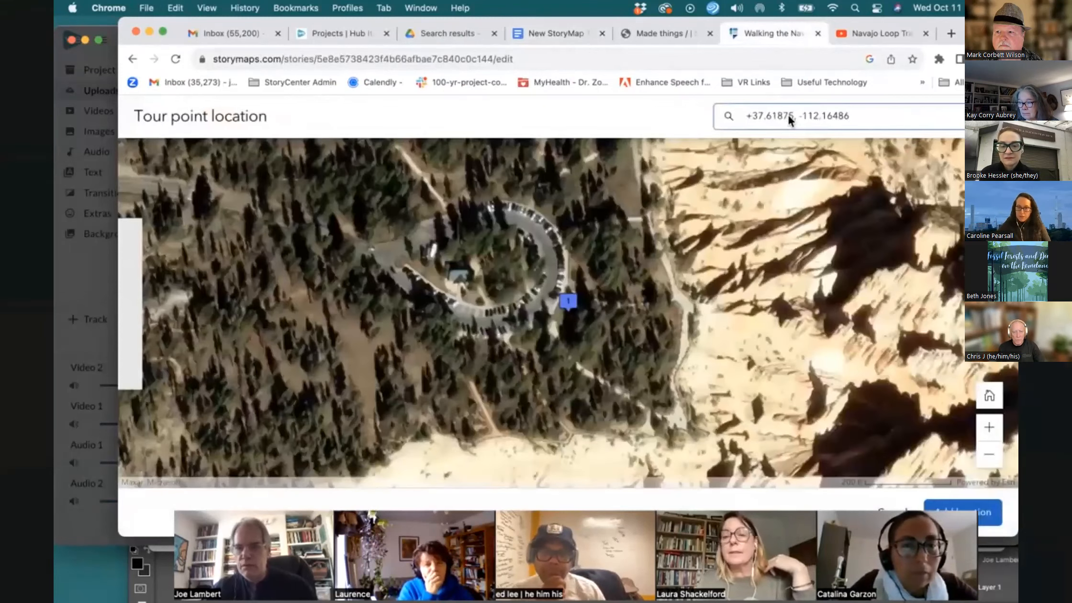
{"action": "key", "text": "Return"}
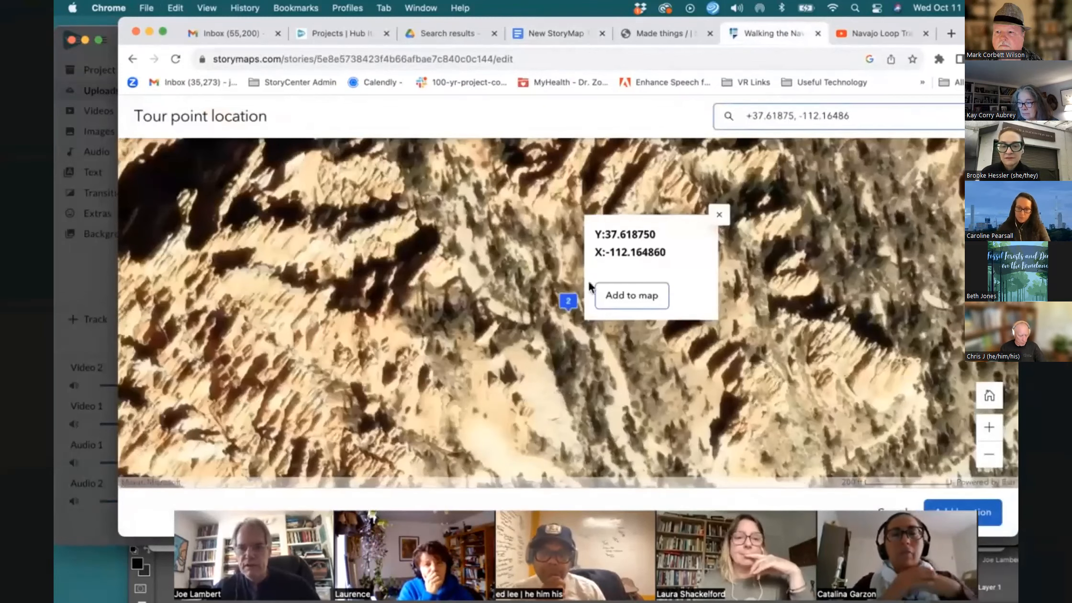
{"action": "left_click", "coordinate": [608, 297]}
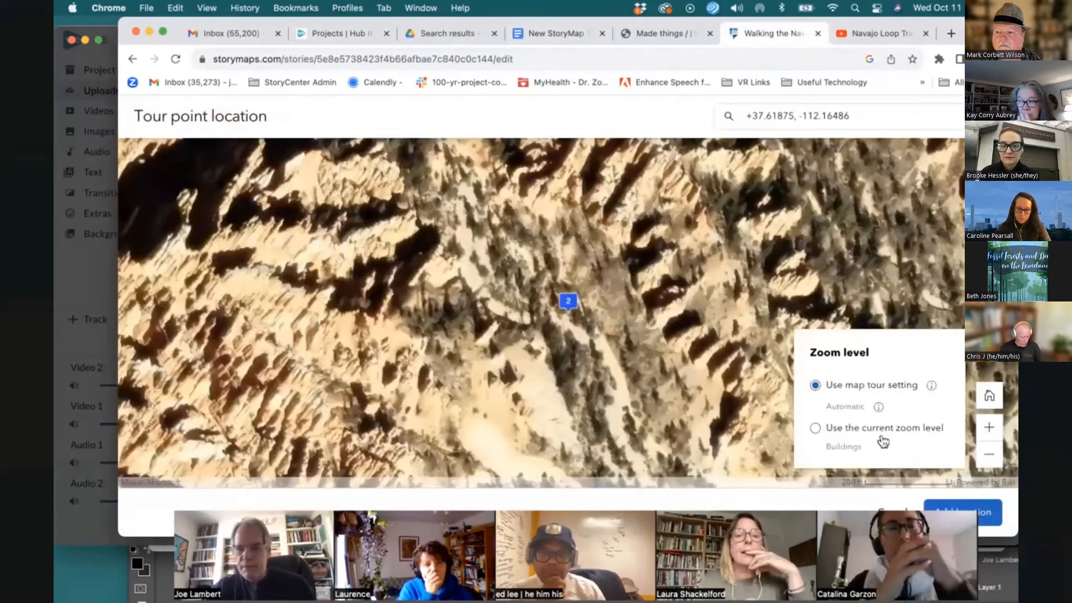
Set the point's zoom level to use the current zoom, zoom out one level, and add the location
{"action": "left_click", "coordinate": [816, 429]}
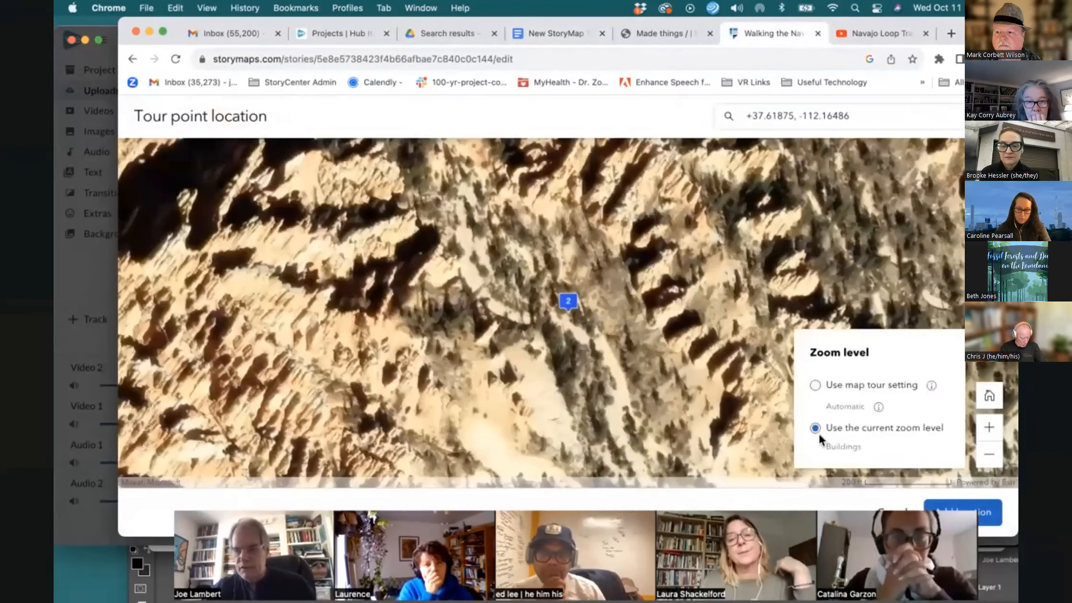
{"action": "left_click", "coordinate": [990, 454]}
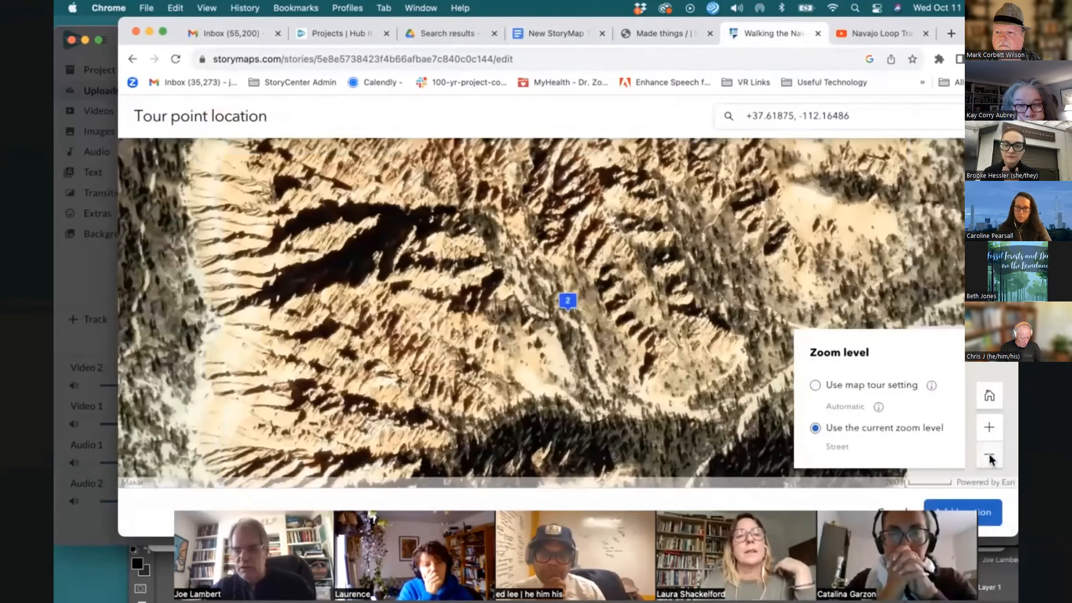
{"action": "left_click", "coordinate": [987, 513]}
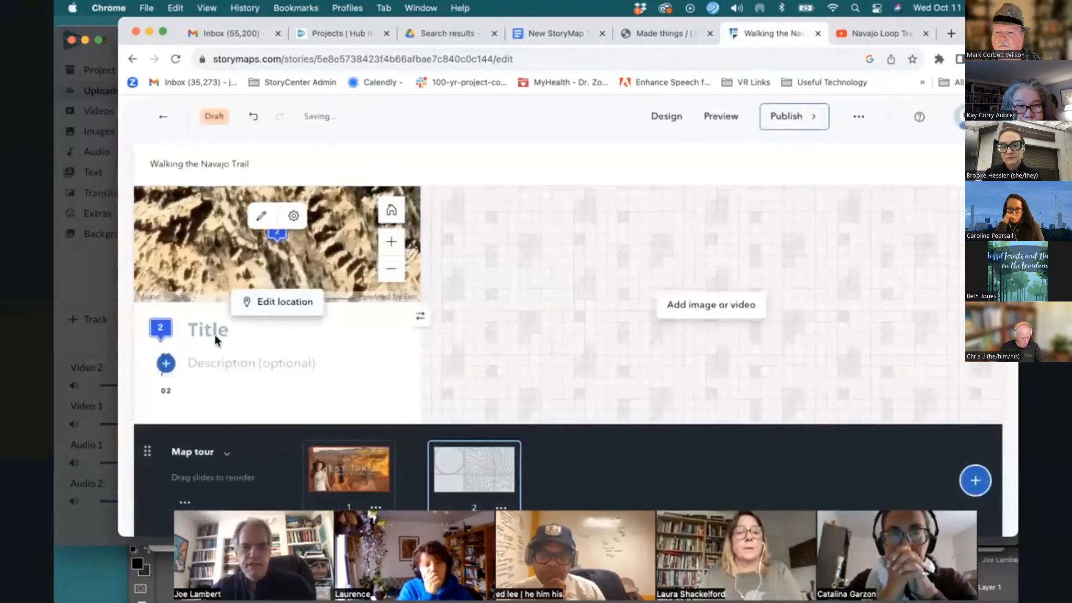
Copy the name American Indian Perspectives from the template and paste it as the second tour point's title
{"action": "left_click", "coordinate": [544, 33]}
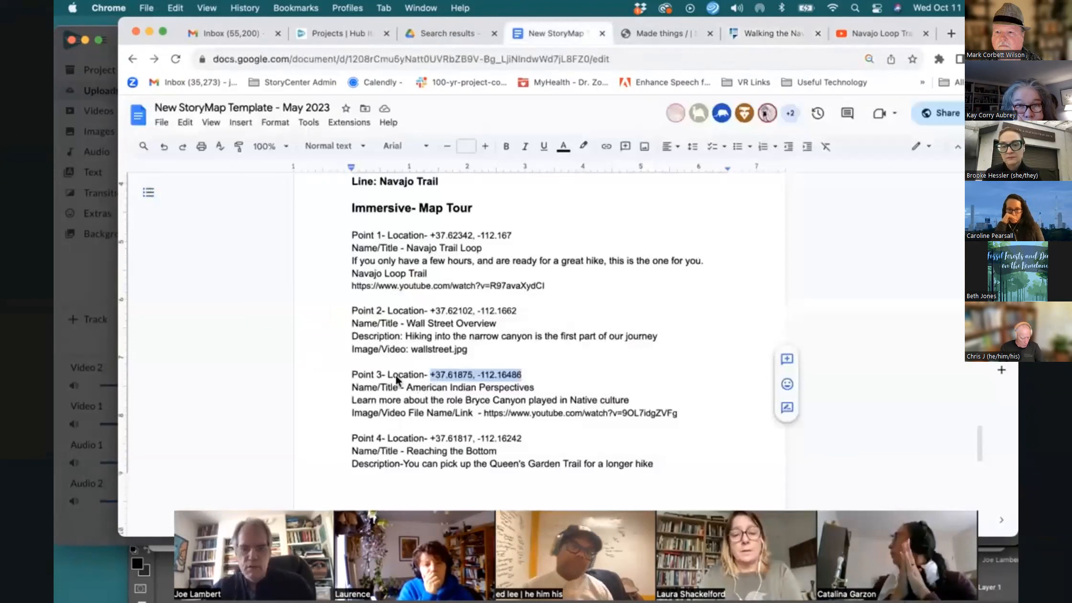
{"action": "left_click_drag", "start_coordinate": [409, 388], "coordinate": [535, 390]}
{"action": "key", "text": "super+c"}
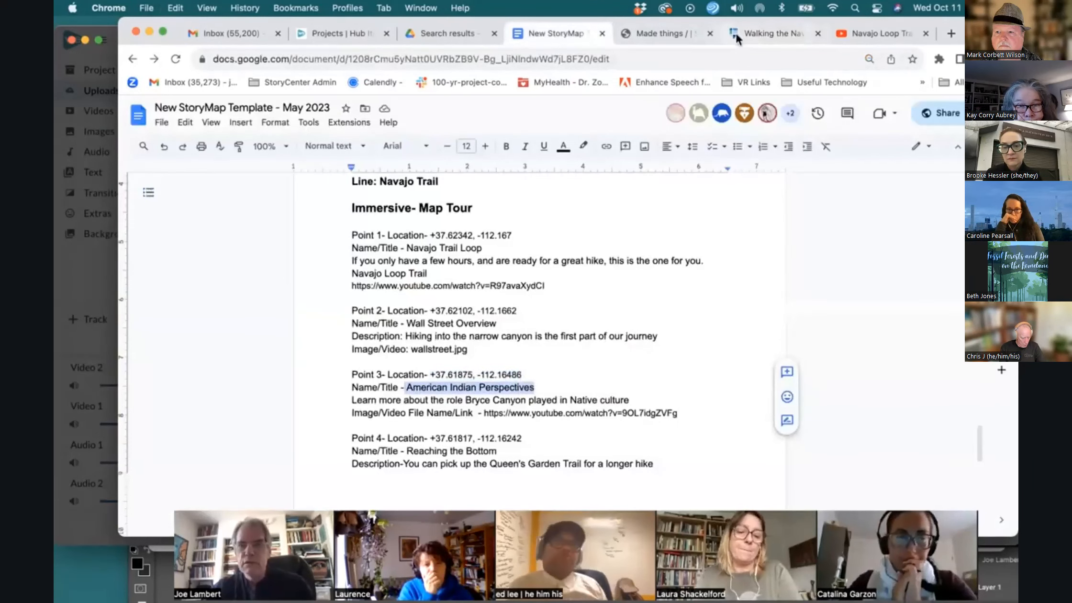
{"action": "left_click", "coordinate": [756, 33]}
{"action": "left_click", "coordinate": [233, 333]}
{"action": "key", "text": "super+v"}
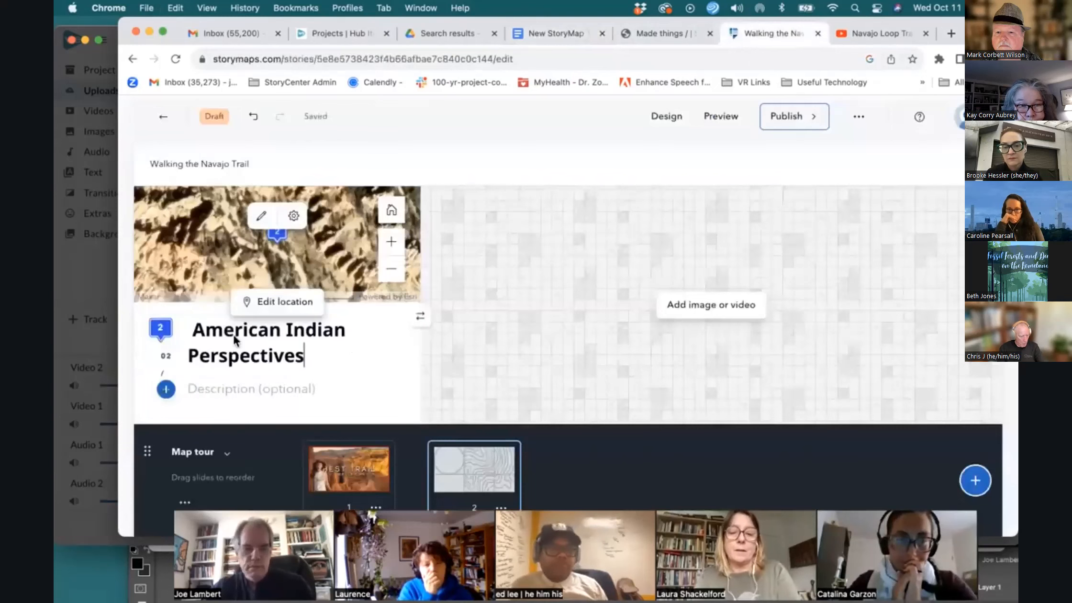
Copy Point 3's description sentence from the template and paste it as the tour point's description
{"action": "left_click", "coordinate": [657, 33]}
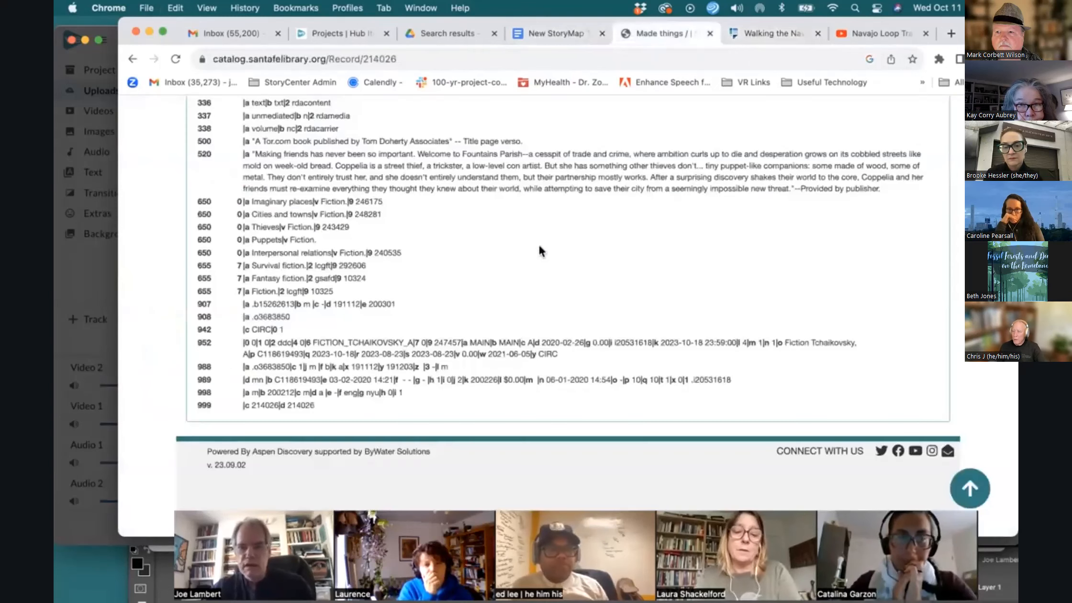
{"action": "left_click", "coordinate": [561, 33]}
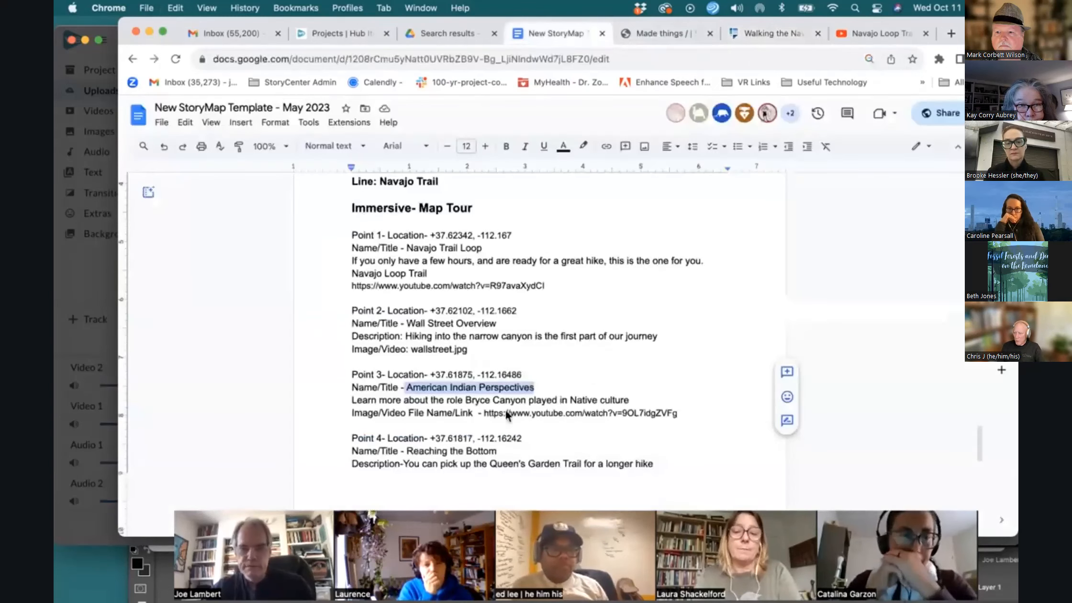
{"action": "left_click_drag", "start_coordinate": [353, 403], "coordinate": [615, 401]}
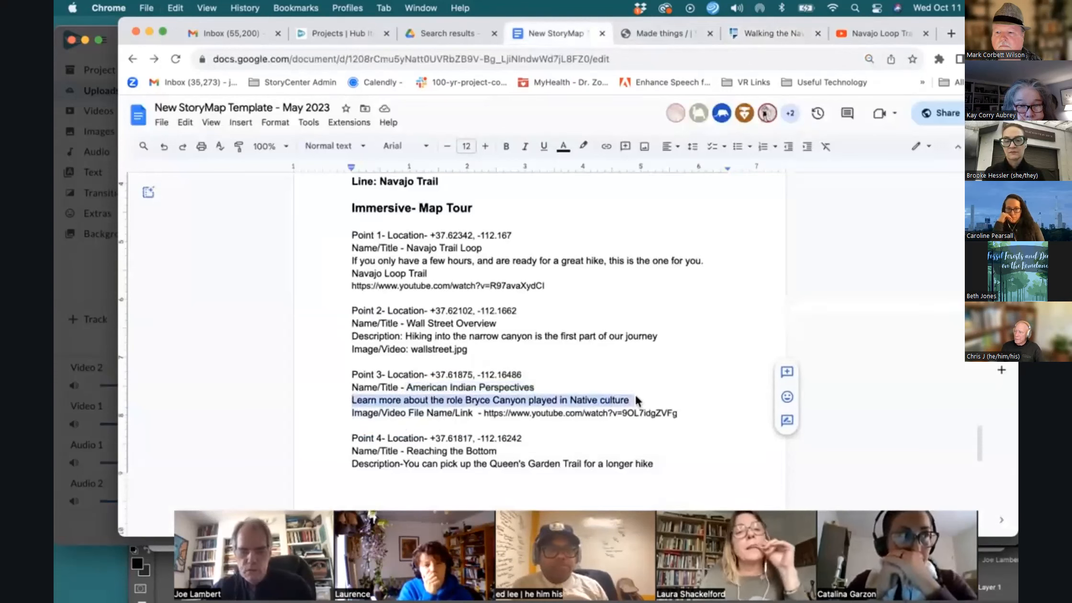
{"action": "left_click", "coordinate": [742, 38]}
{"action": "type", "text": "Learn more about the role Bryce Canyon played in Native culture"}
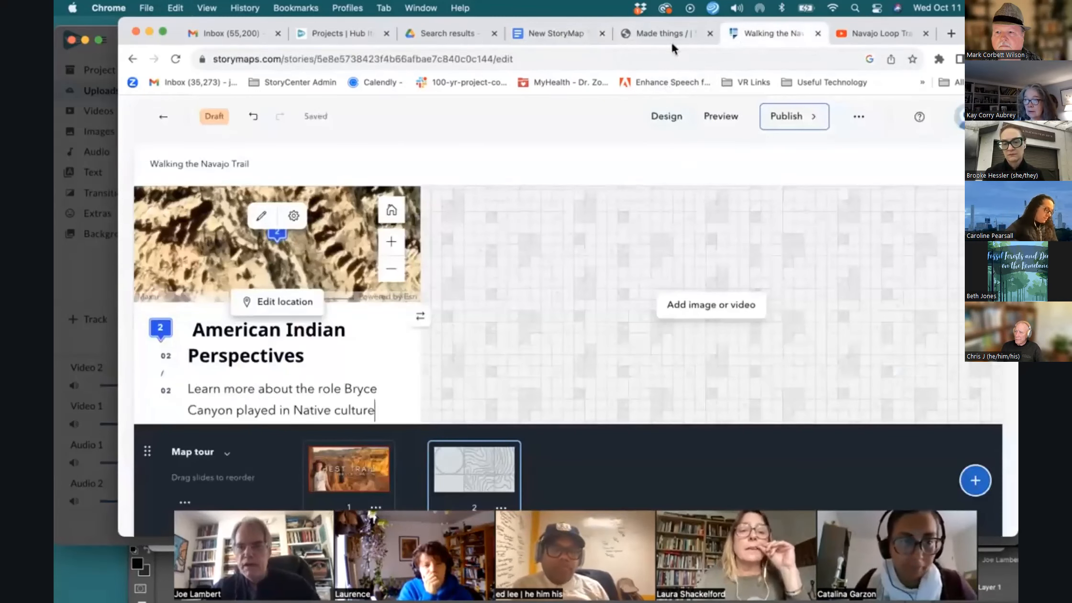
Add Point 3's YouTube link from the template as the second tour point's media by link
{"action": "left_click", "coordinate": [568, 35]}
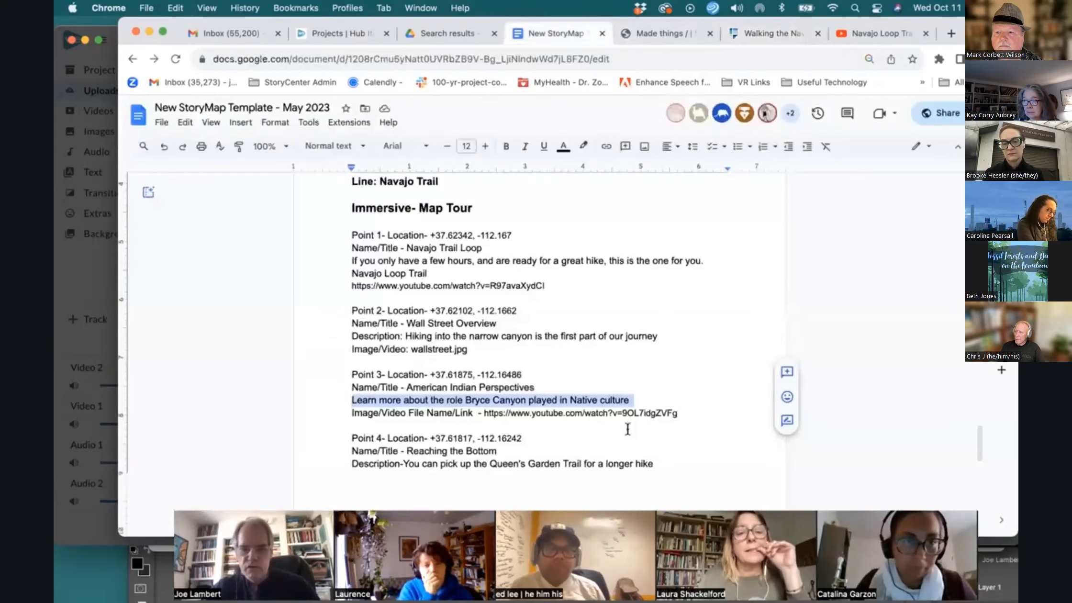
{"action": "left_click_drag", "start_coordinate": [679, 414], "coordinate": [484, 417]}
{"action": "key", "text": "super+c"}
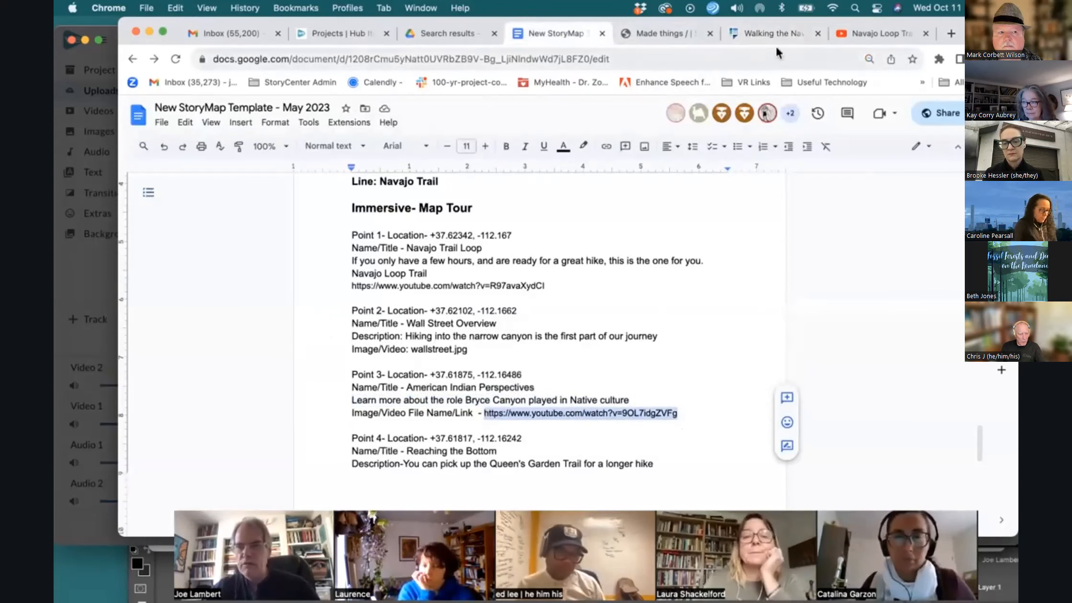
{"action": "left_click", "coordinate": [760, 37]}
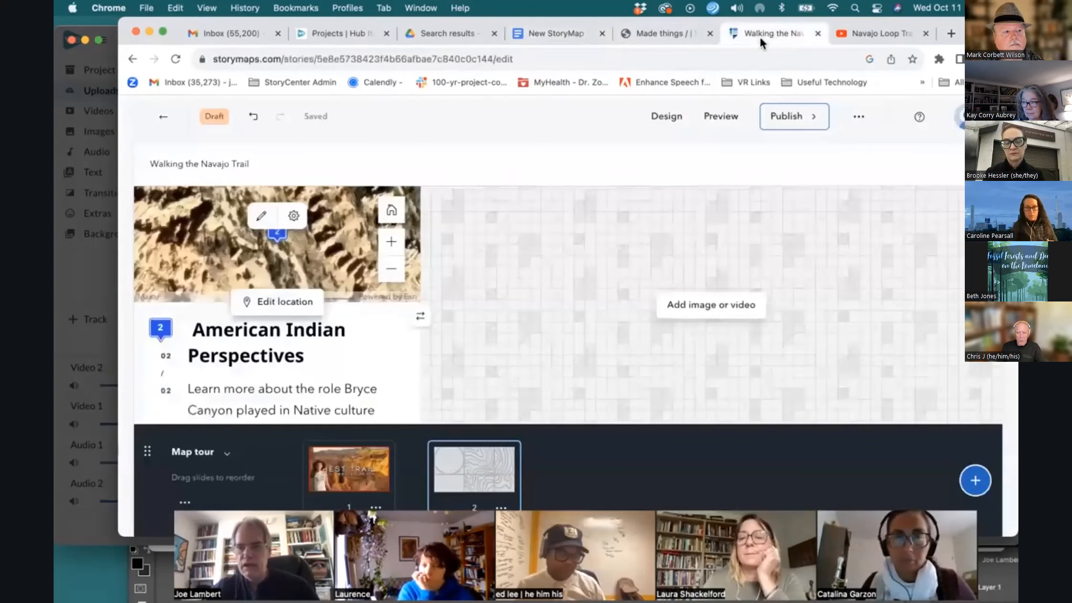
{"action": "left_click", "coordinate": [711, 311]}
{"action": "left_click", "coordinate": [393, 229]}
{"action": "left_click", "coordinate": [617, 189]}
{"action": "key", "text": "super+v"}
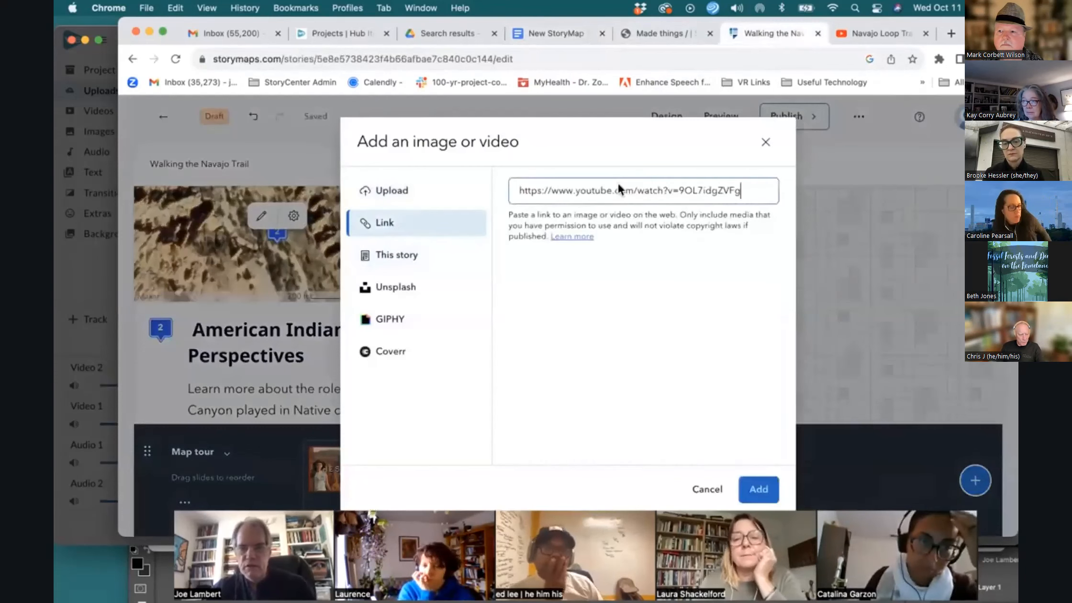
{"action": "left_click", "coordinate": [756, 489]}
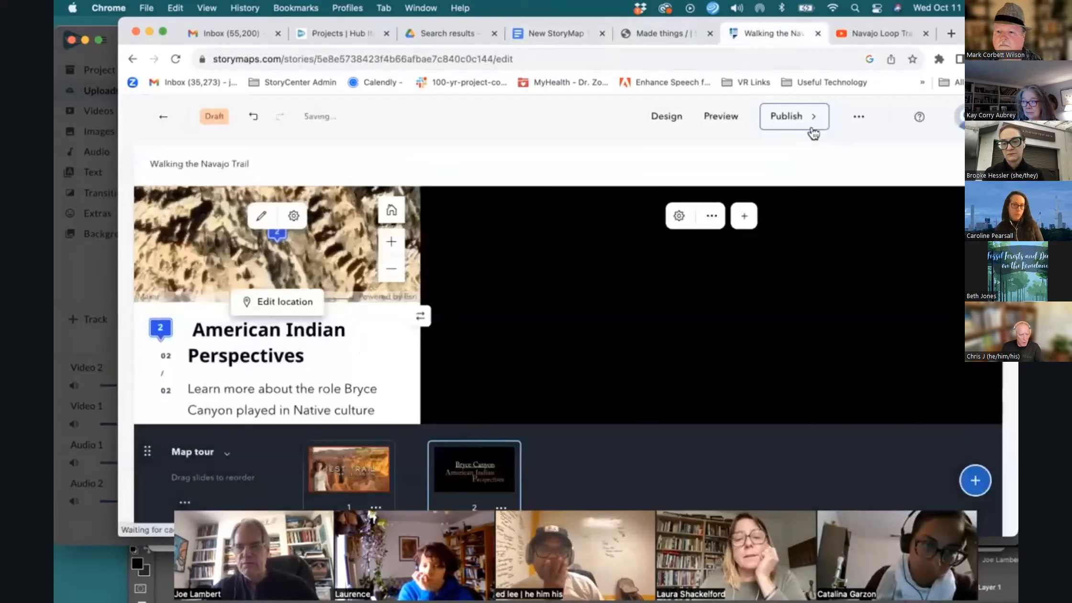
Preview the story, accepting the undo-history reset, and scroll through its cover, introduction and express map
{"action": "left_click", "coordinate": [722, 117]}
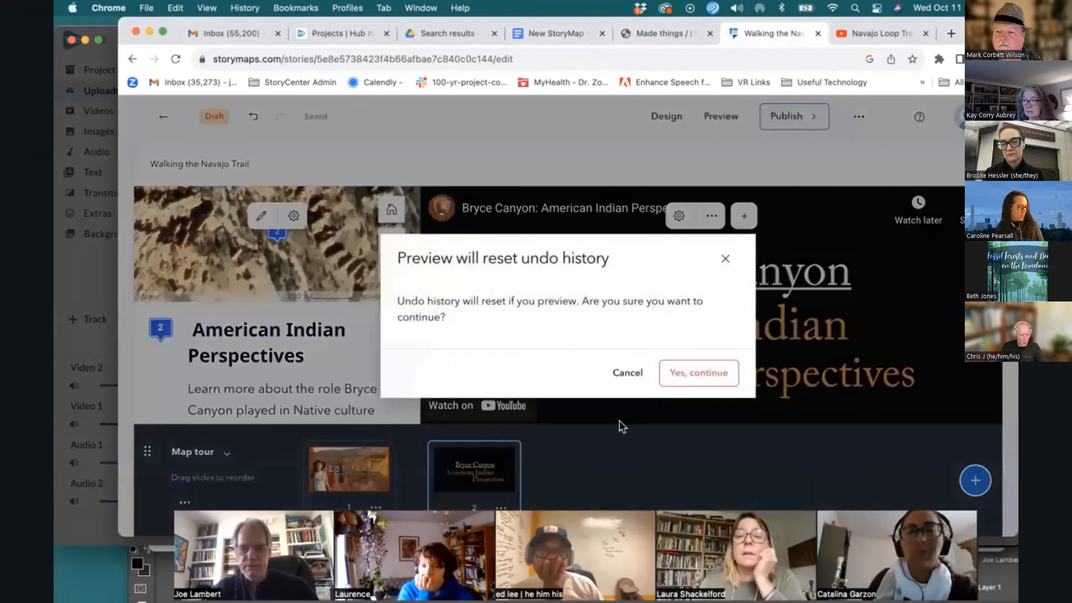
{"action": "left_click", "coordinate": [693, 376]}
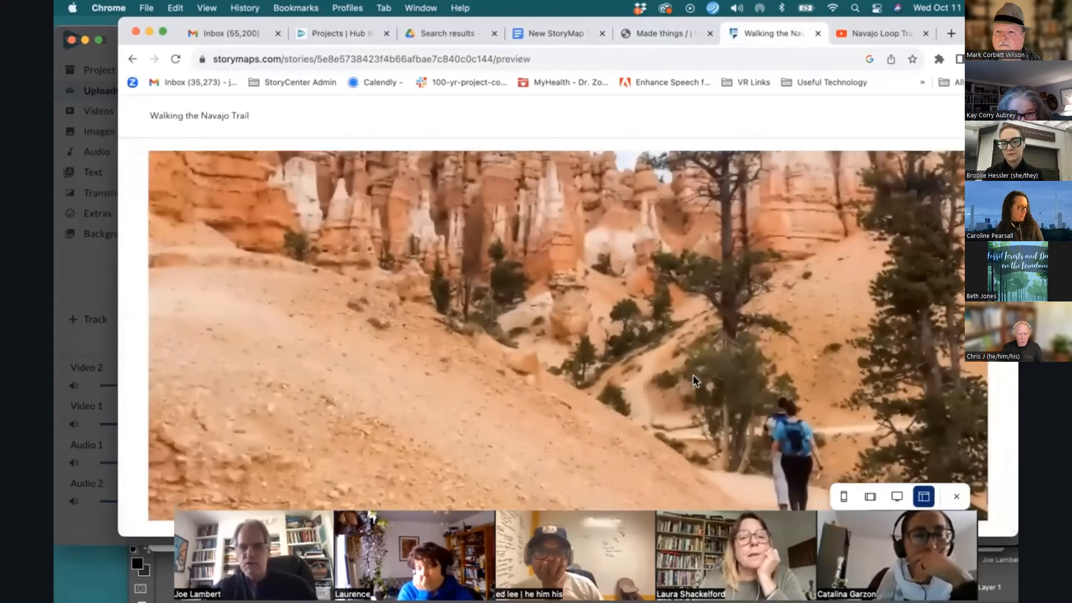
{"action": "scroll", "coordinate": [692, 374], "scroll_direction": "down", "scroll_amount": 4}
{"action": "scroll", "coordinate": [693, 378], "scroll_direction": "down", "scroll_amount": 9}
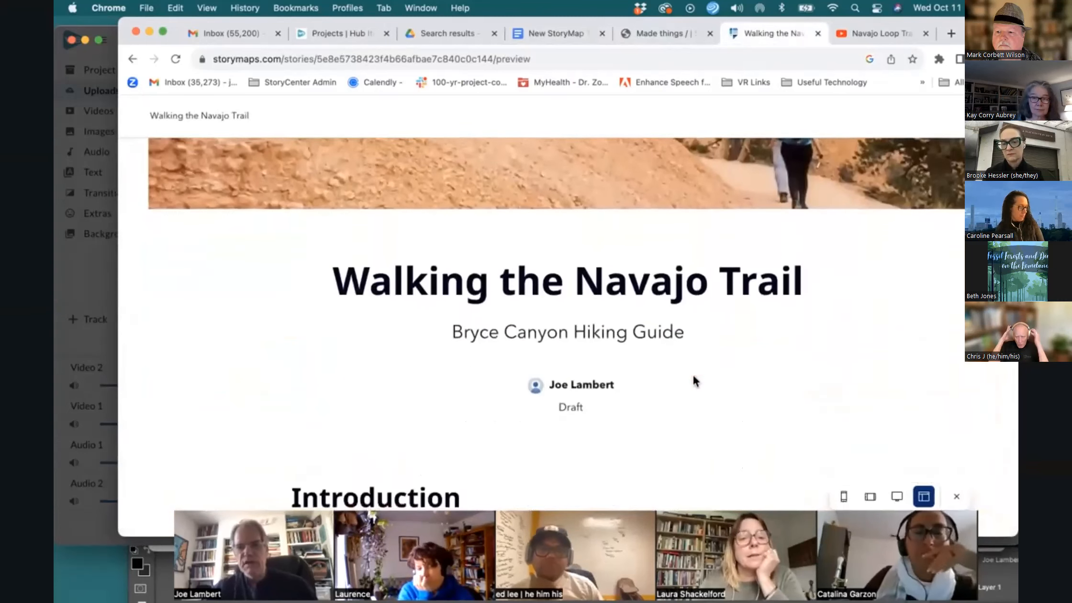
{"action": "scroll", "coordinate": [693, 374], "scroll_direction": "down", "scroll_amount": 7}
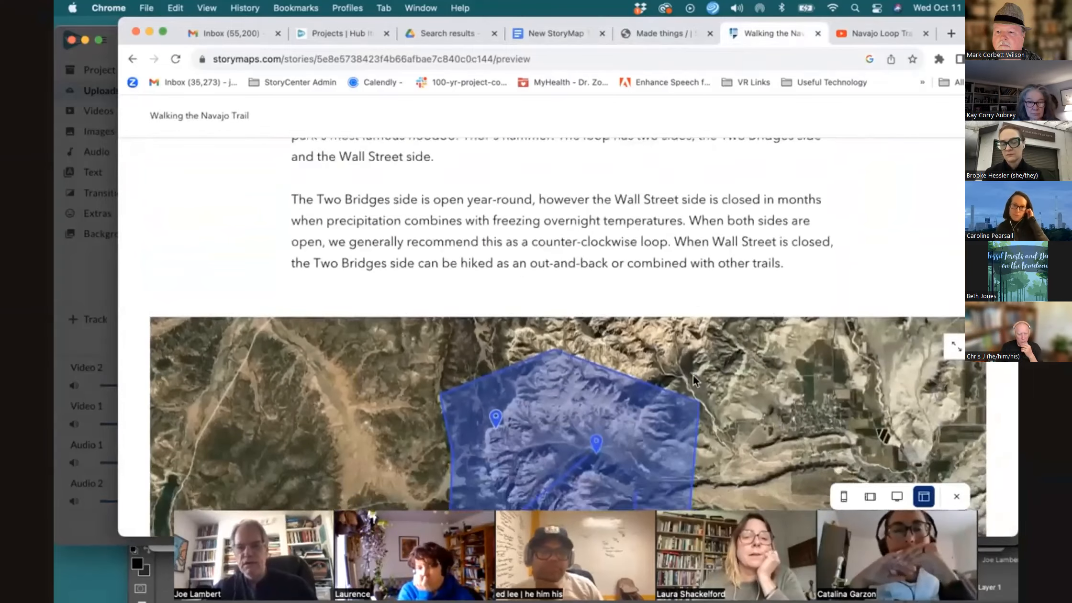
{"action": "scroll", "coordinate": [694, 376], "scroll_direction": "down", "scroll_amount": 6}
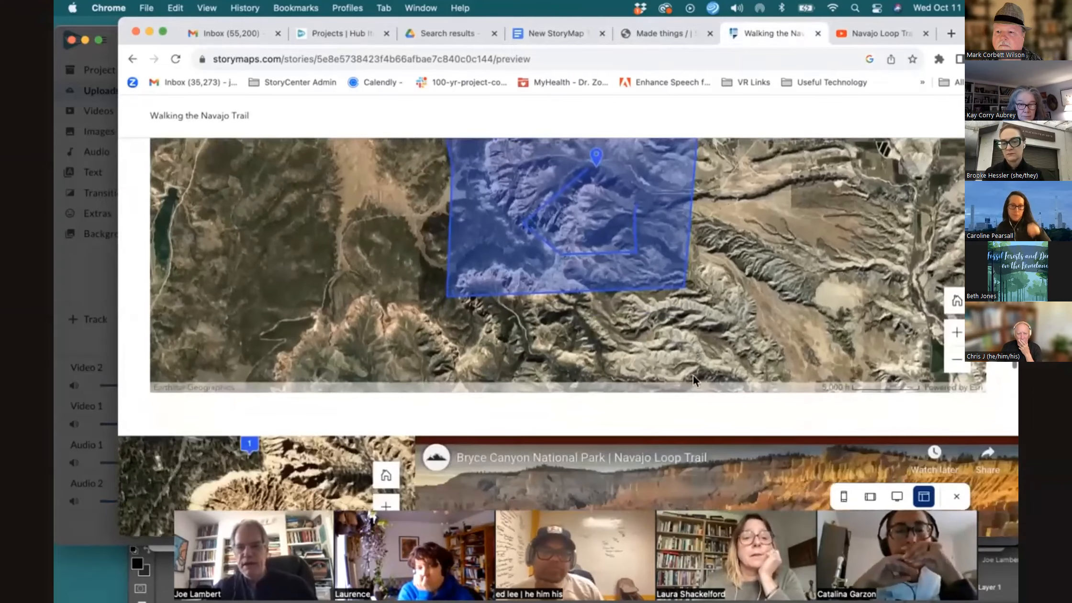
Scroll through the previewed map tour's two points and back up to the story cover
{"action": "scroll", "coordinate": [694, 380], "scroll_direction": "down", "scroll_amount": 4}
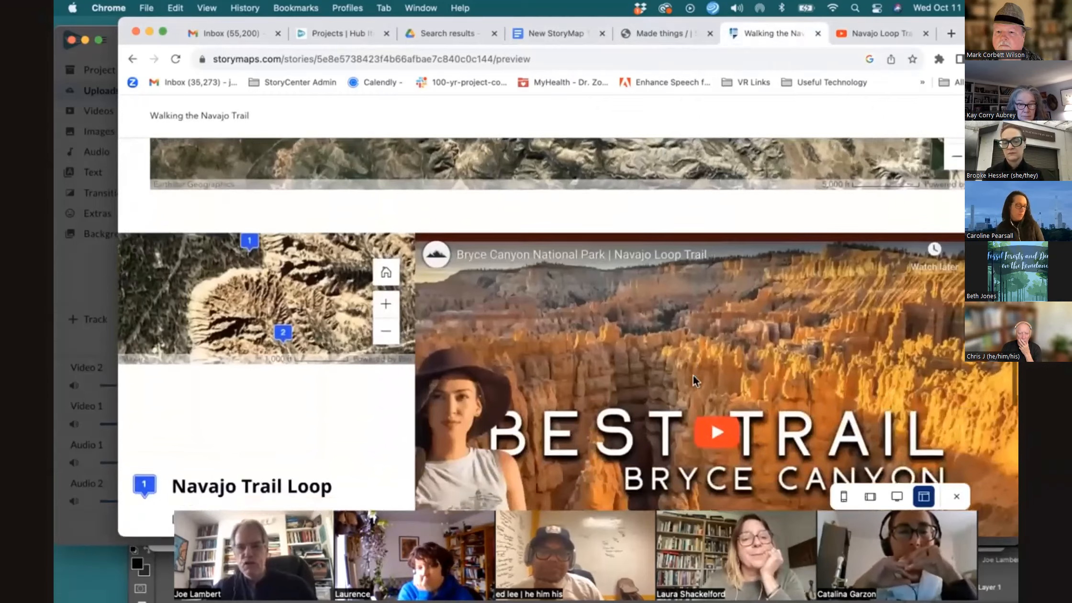
{"action": "scroll", "coordinate": [693, 374], "scroll_direction": "down", "scroll_amount": 5}
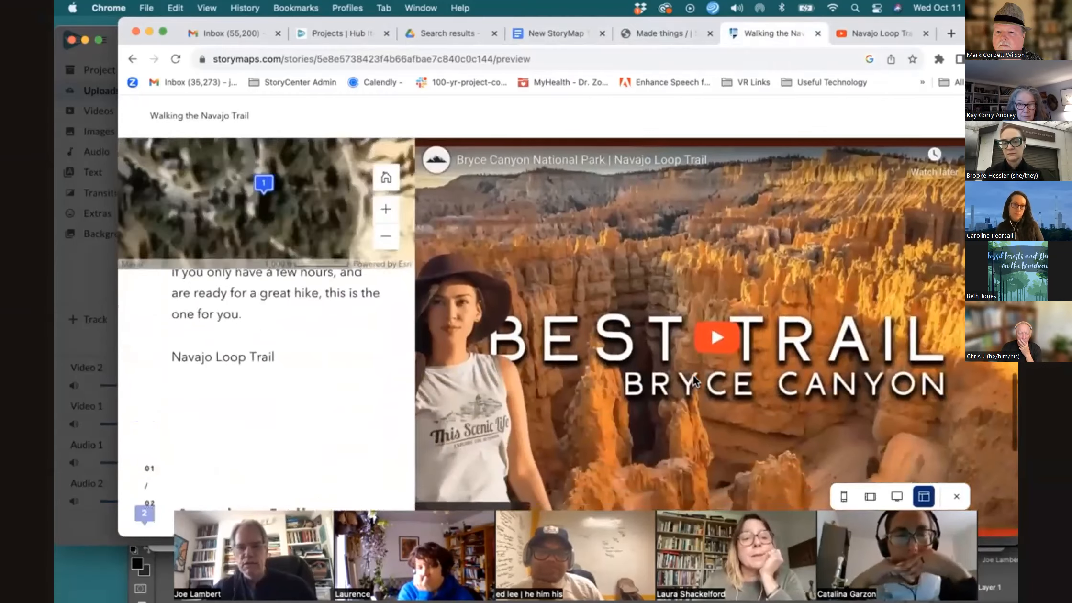
{"action": "scroll", "coordinate": [692, 374], "scroll_direction": "down", "scroll_amount": 3}
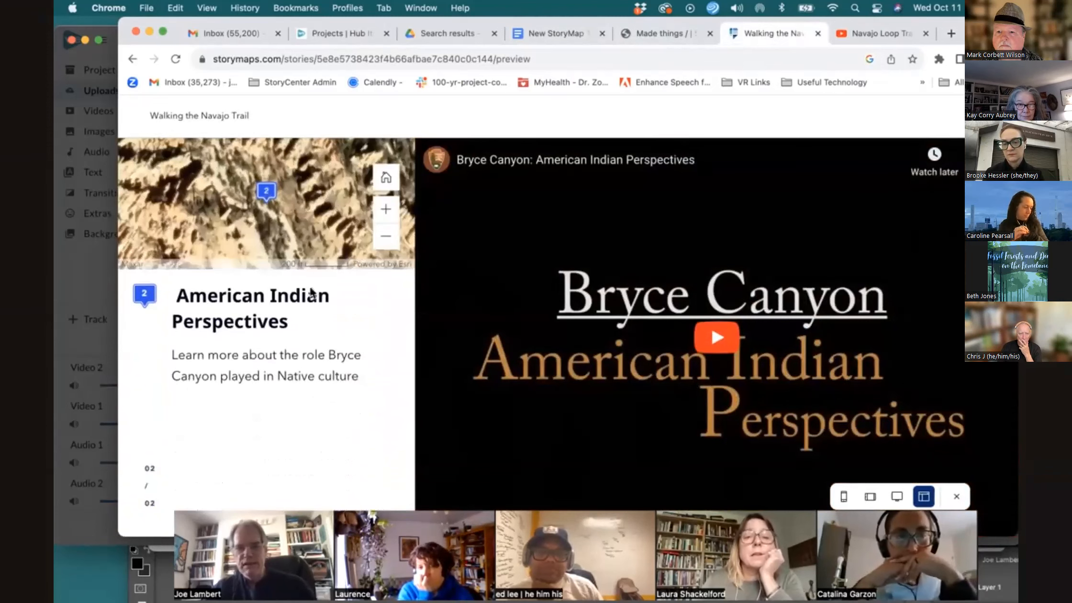
{"action": "scroll", "coordinate": [360, 374], "scroll_direction": "up", "scroll_amount": 5}
{"action": "scroll", "coordinate": [360, 382], "scroll_direction": "down", "scroll_amount": 5}
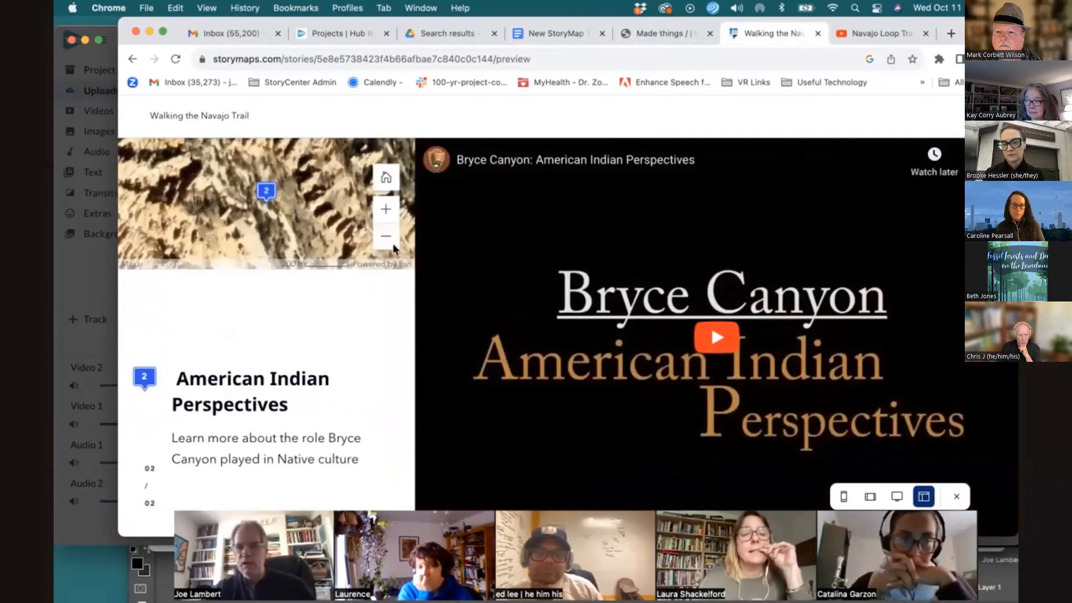
{"action": "scroll", "coordinate": [630, 253], "scroll_direction": "up", "scroll_amount": 10}
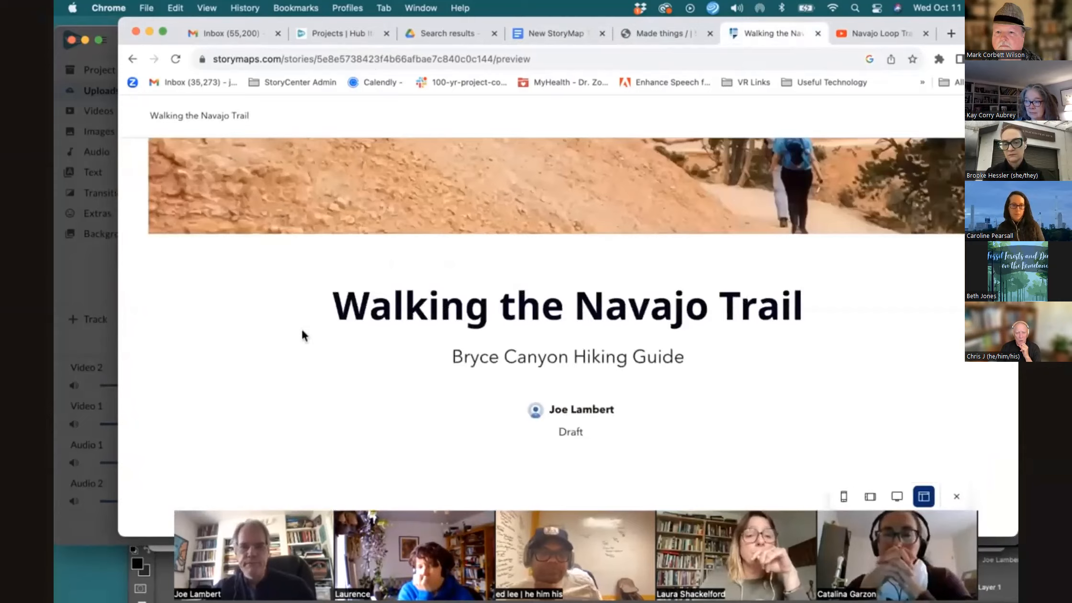
{"action": "scroll", "coordinate": [301, 327], "scroll_direction": "up", "scroll_amount": 5}
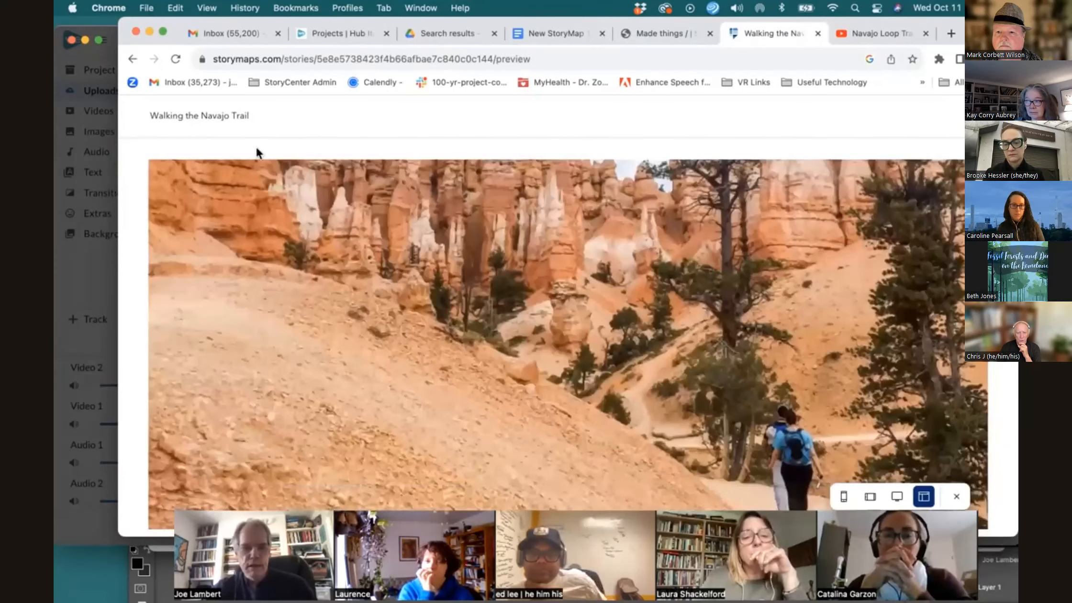
Return to the editor and open the map tour's map appearance options, closing them without changes
{"action": "left_click", "coordinate": [130, 62]}
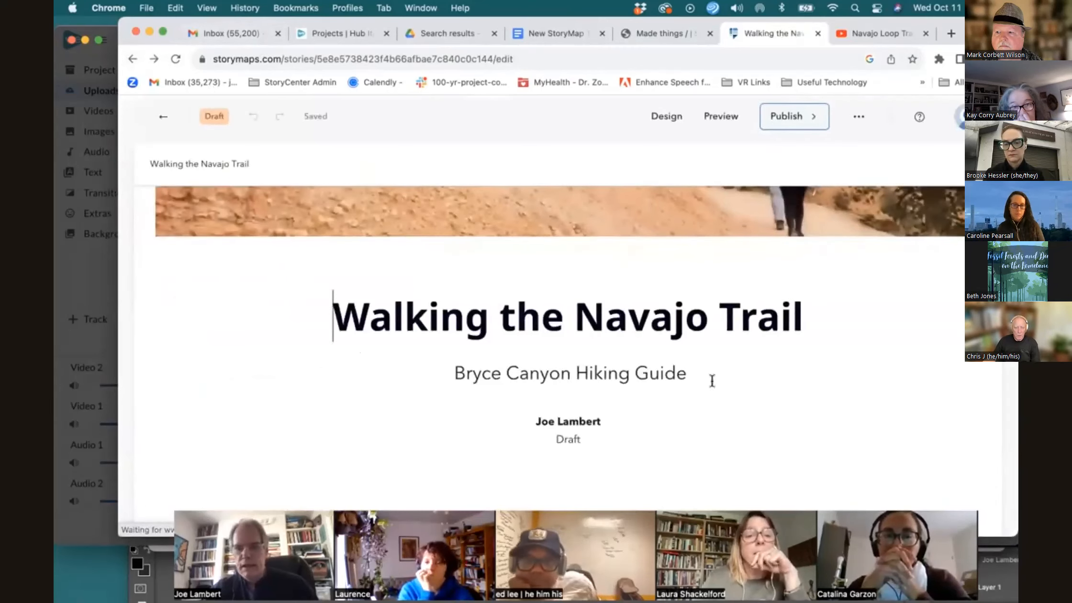
{"action": "scroll", "coordinate": [712, 381], "scroll_direction": "down", "scroll_amount": 15}
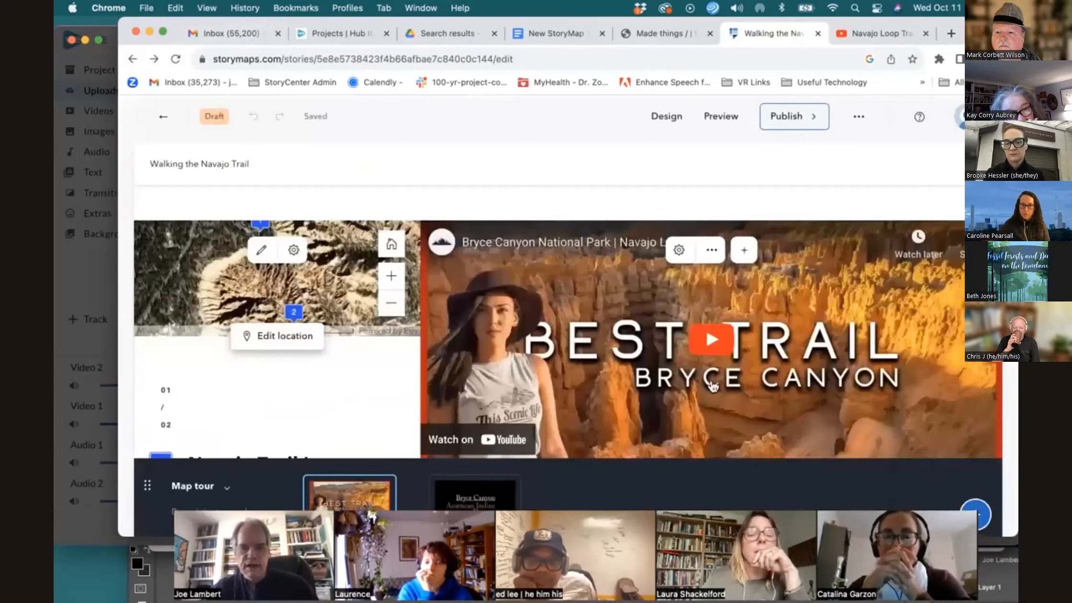
{"action": "left_click", "coordinate": [260, 248]}
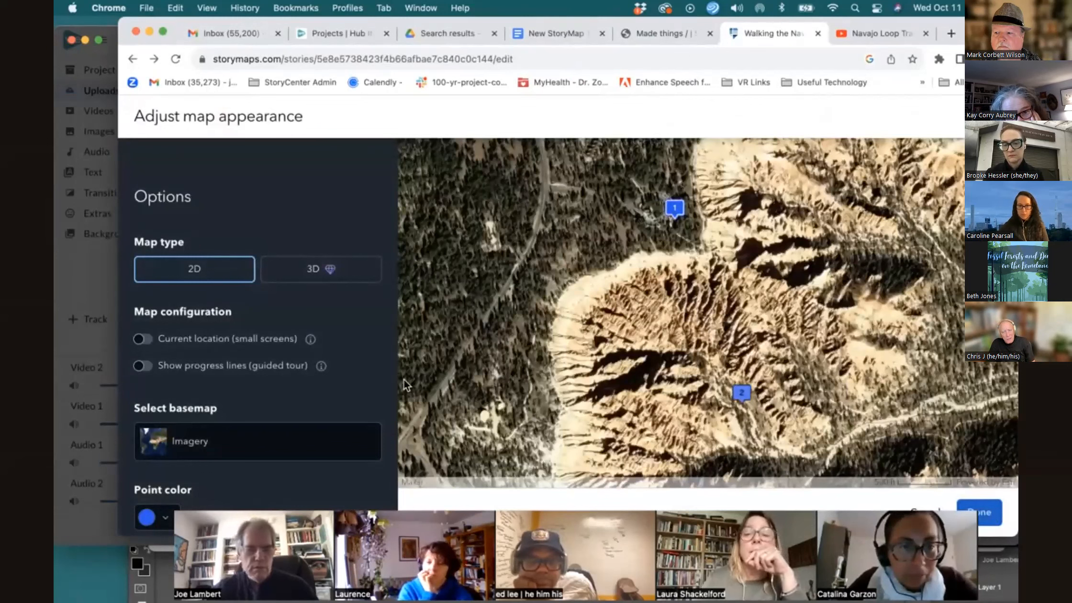
{"action": "scroll", "coordinate": [379, 355], "scroll_direction": "down", "scroll_amount": 3}
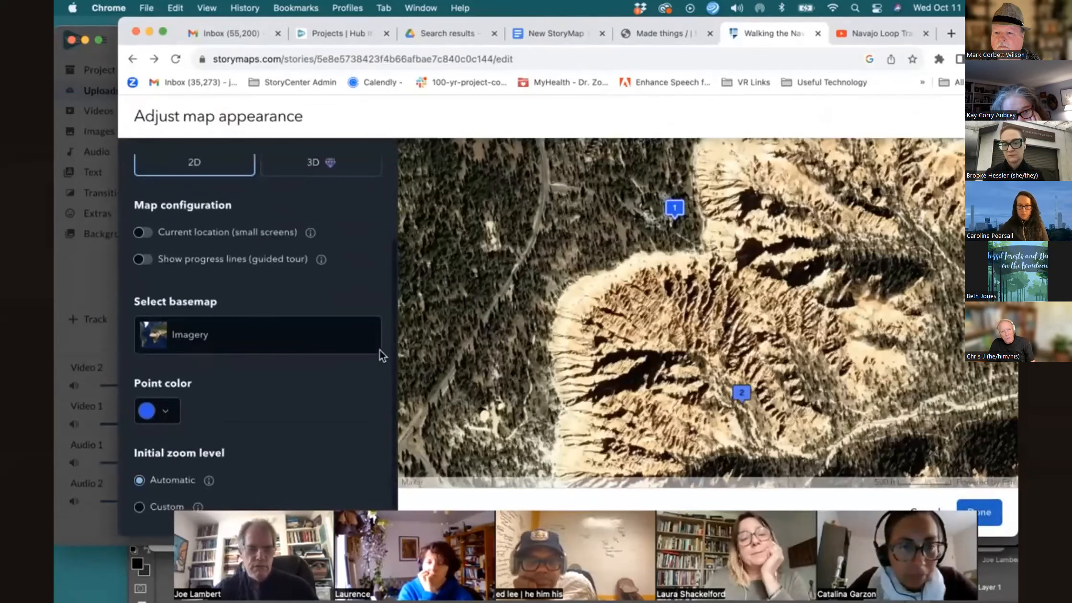
{"action": "scroll", "coordinate": [380, 355], "scroll_direction": "up", "scroll_amount": 3}
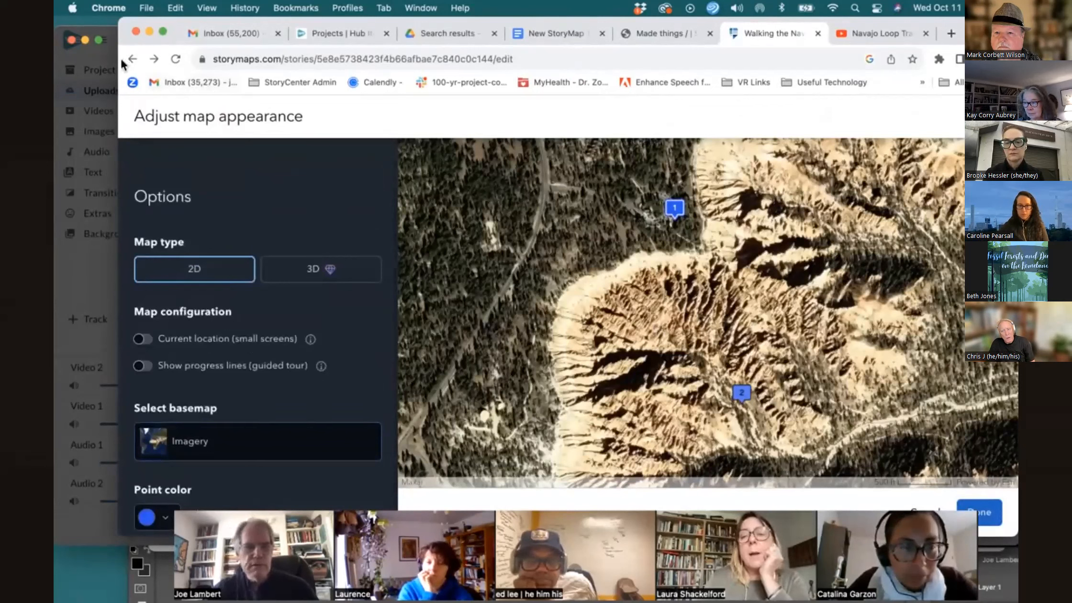
{"action": "left_click", "coordinate": [979, 512]}
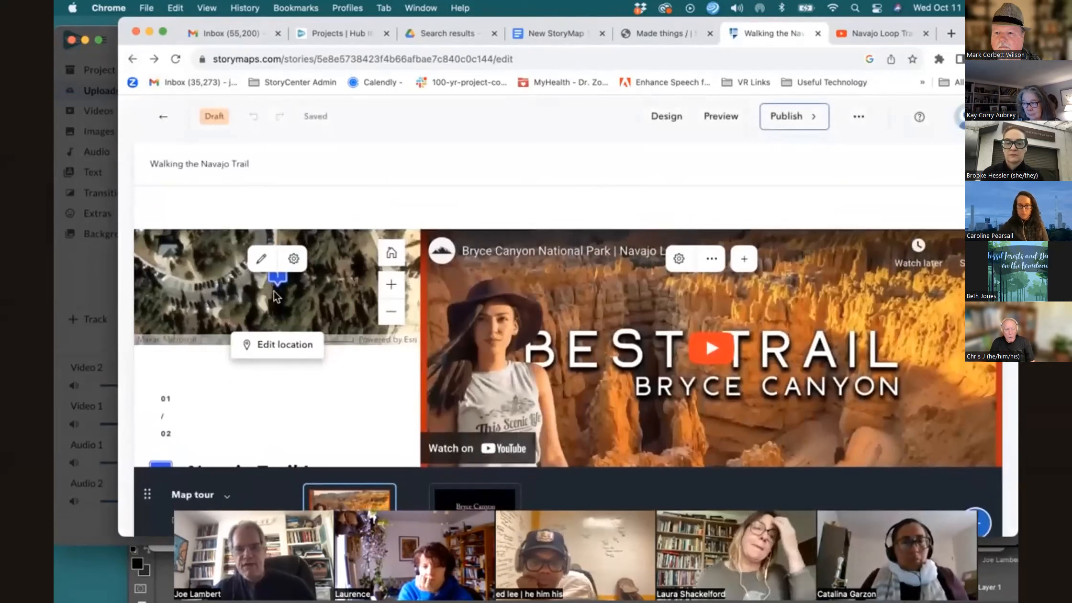
Edit the first tour point's location, zooming out to street level and recentring the map view
{"action": "left_click", "coordinate": [259, 345]}
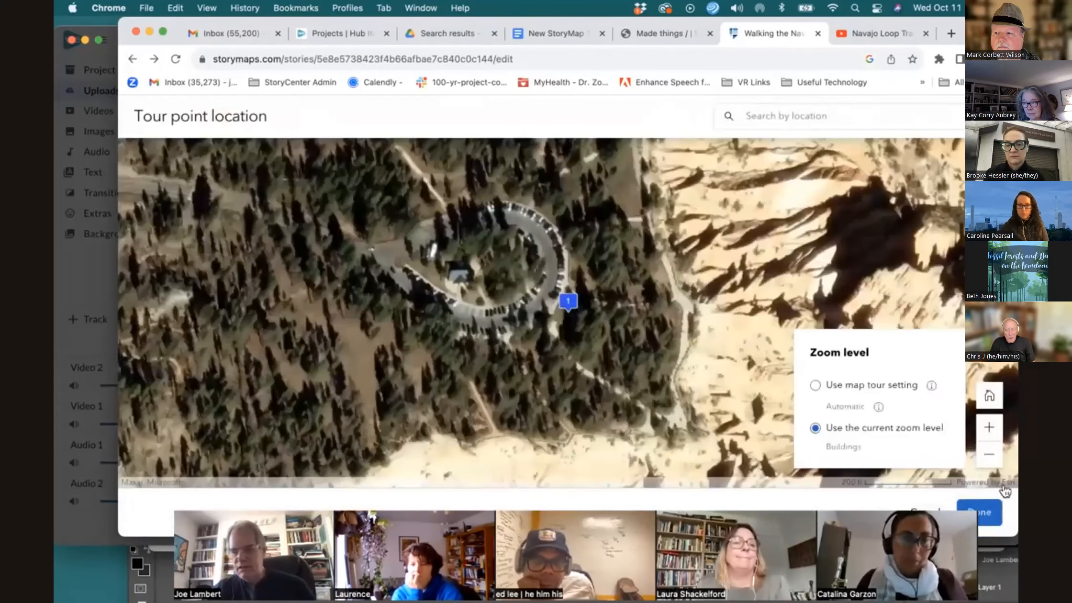
{"action": "left_click", "coordinate": [997, 462]}
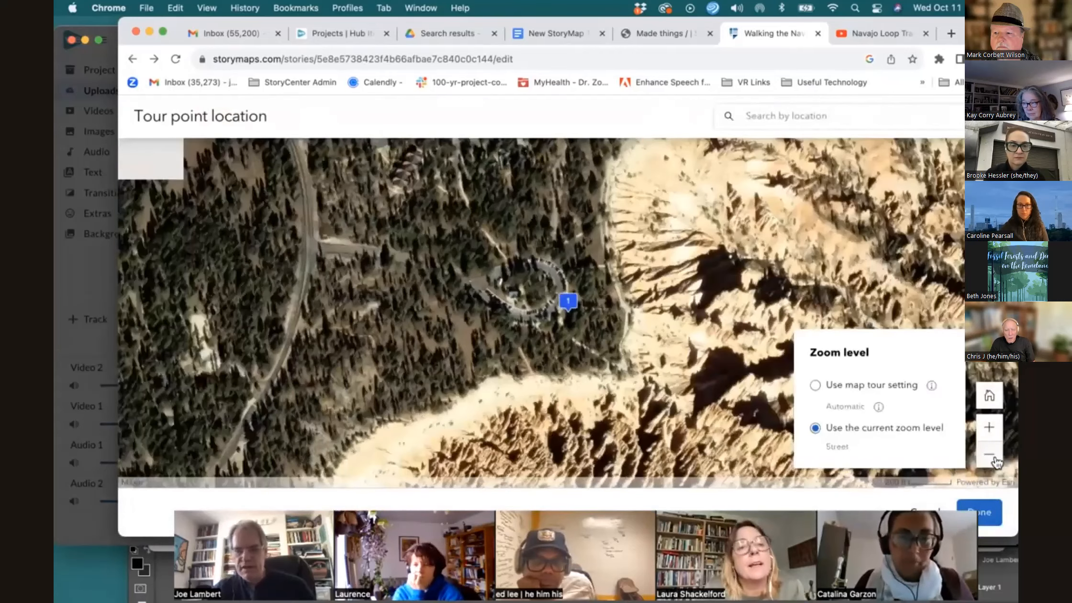
{"action": "left_click", "coordinate": [997, 462]}
{"action": "mouse_move", "coordinate": [671, 362]}
{"action": "left_mouse_down"}
{"action": "mouse_move", "coordinate": [666, 243]}
{"action": "mouse_move", "coordinate": [682, 237]}
{"action": "left_mouse_up"}
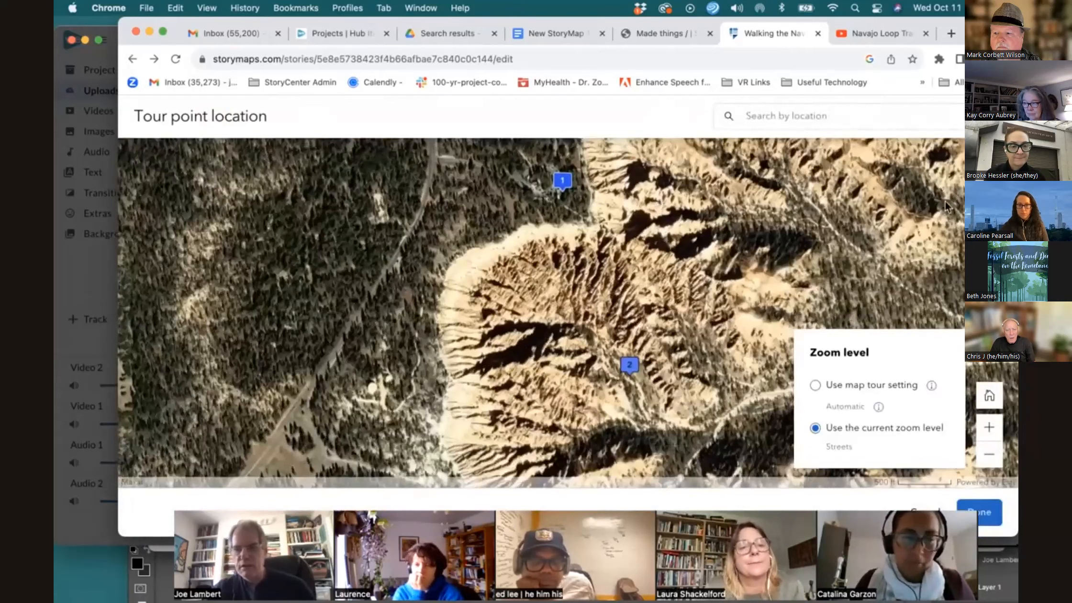
{"action": "left_click", "coordinate": [996, 516]}
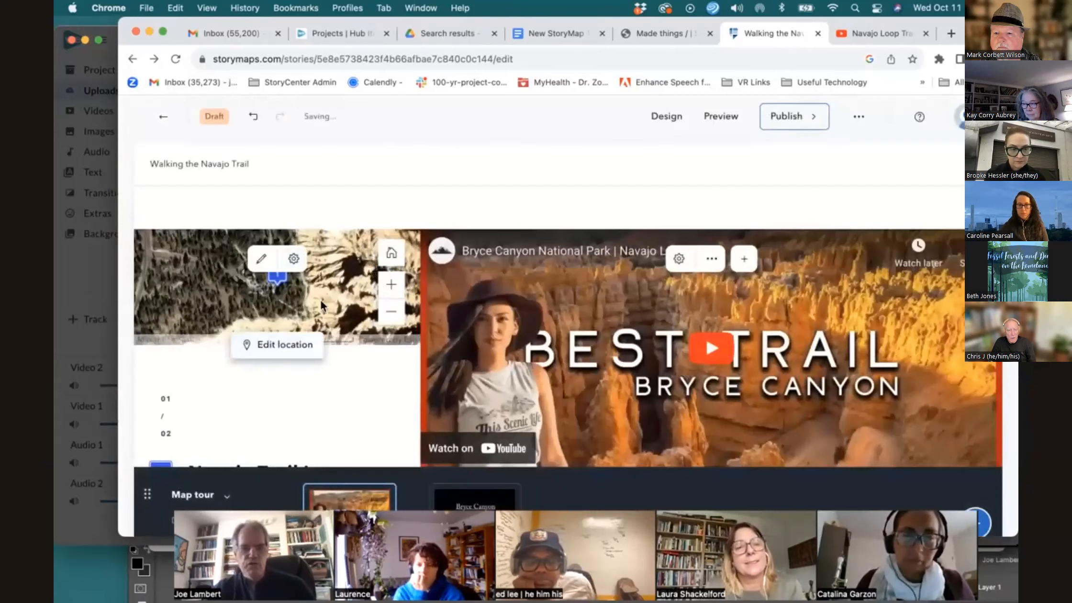
Scroll through the edited story to review the cover, introduction, express map and map tour slides
{"action": "scroll", "coordinate": [323, 306], "scroll_direction": "down", "scroll_amount": 5}
{"action": "scroll", "coordinate": [323, 306], "scroll_direction": "down", "scroll_amount": 5}
{"action": "scroll", "coordinate": [324, 306], "scroll_direction": "up", "scroll_amount": 5}
{"action": "scroll", "coordinate": [323, 307], "scroll_direction": "down", "scroll_amount": 5}
{"action": "scroll", "coordinate": [323, 306], "scroll_direction": "up", "scroll_amount": 3}
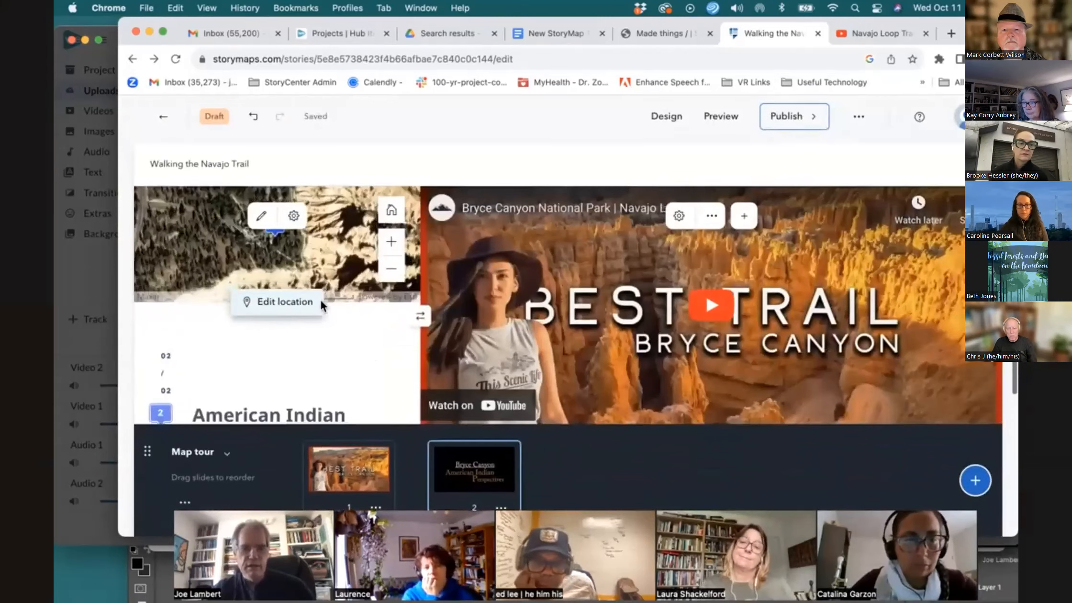
{"action": "scroll", "coordinate": [323, 306], "scroll_direction": "down", "scroll_amount": 2}
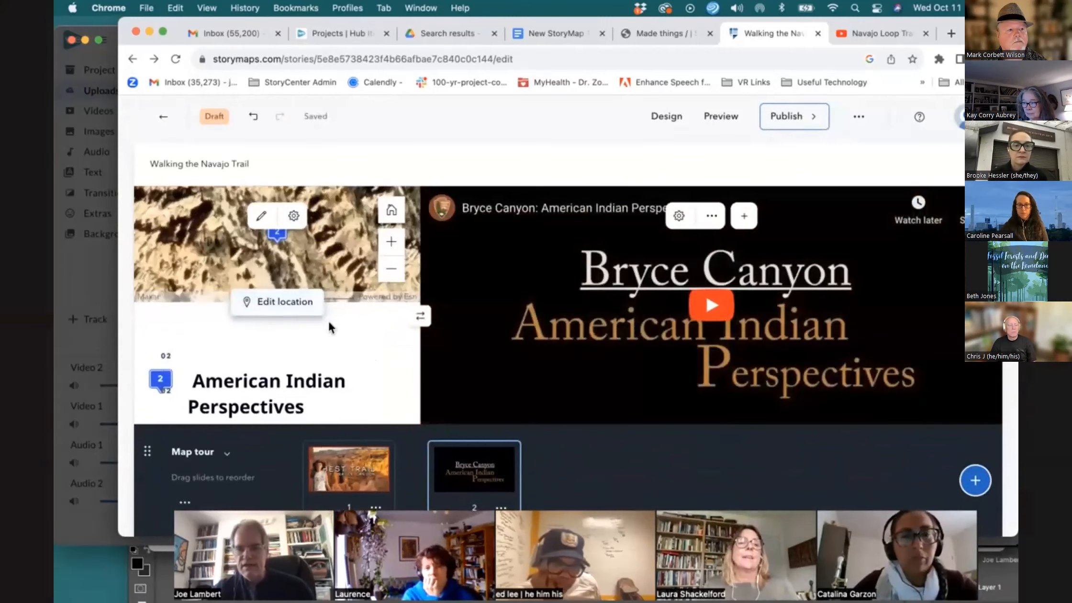
{"action": "scroll", "coordinate": [328, 324], "scroll_direction": "down", "scroll_amount": 4}
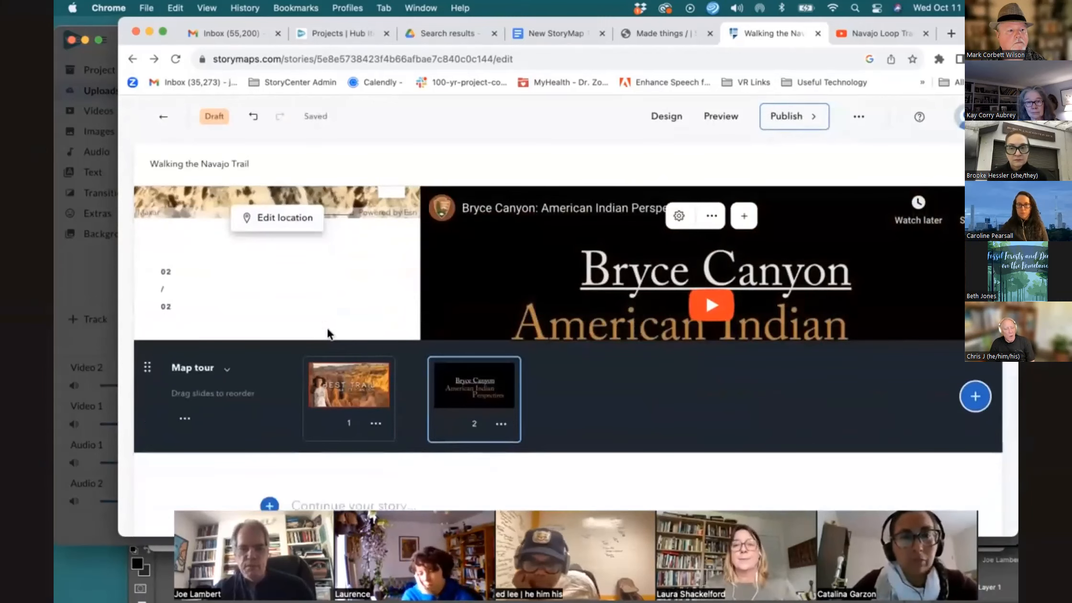
{"action": "scroll", "coordinate": [327, 333], "scroll_direction": "up", "scroll_amount": 3}
{"action": "scroll", "coordinate": [327, 328], "scroll_direction": "up", "scroll_amount": 6}
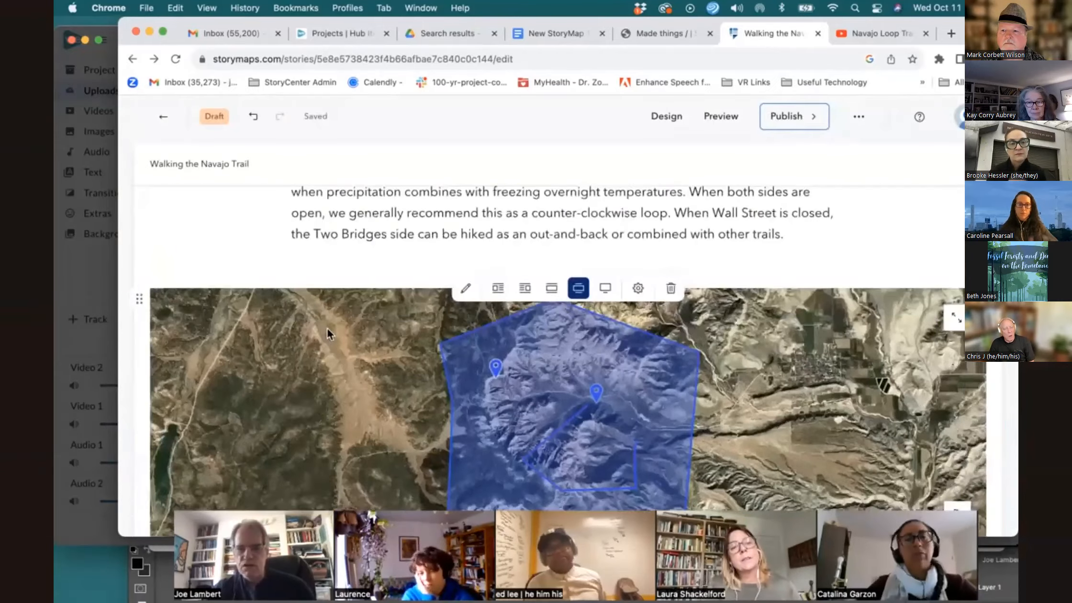
{"action": "scroll", "coordinate": [328, 330], "scroll_direction": "up", "scroll_amount": 10}
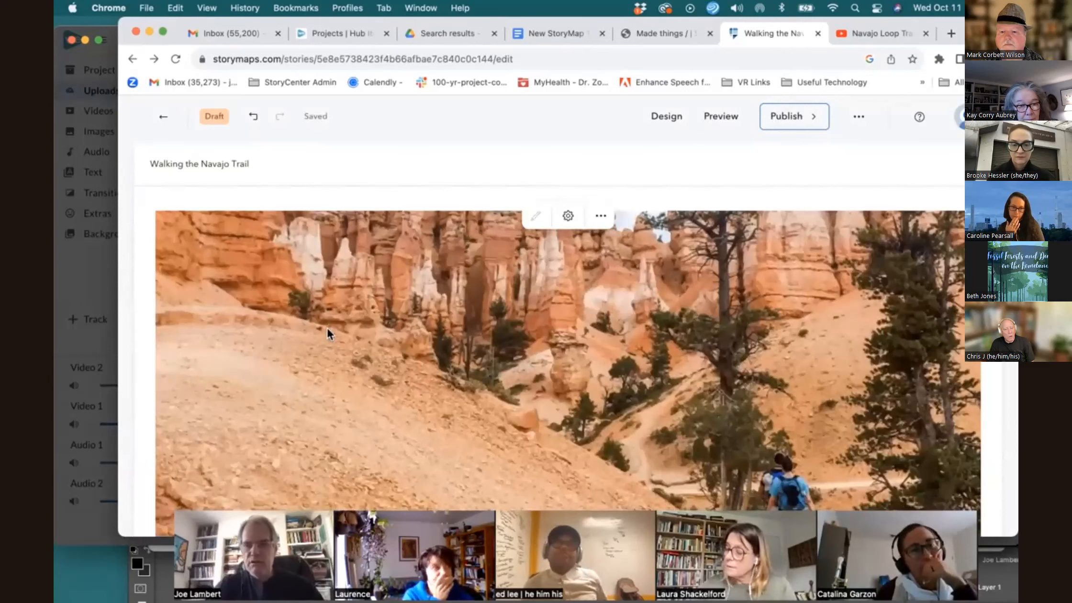
{"action": "scroll", "coordinate": [453, 357], "scroll_direction": "down", "scroll_amount": 10}
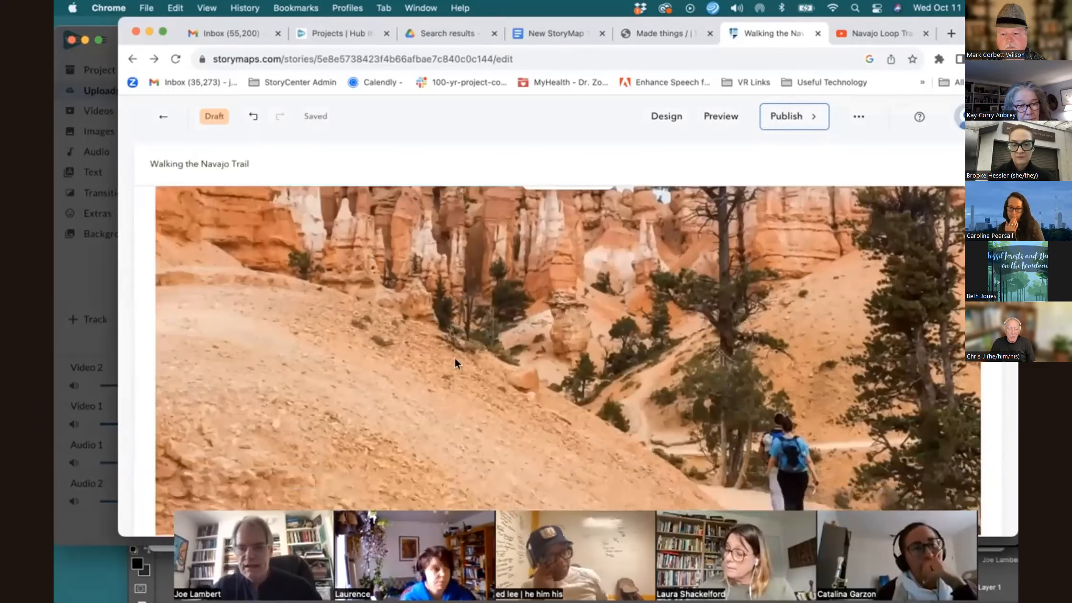
{"action": "scroll", "coordinate": [454, 358], "scroll_direction": "down", "scroll_amount": 10}
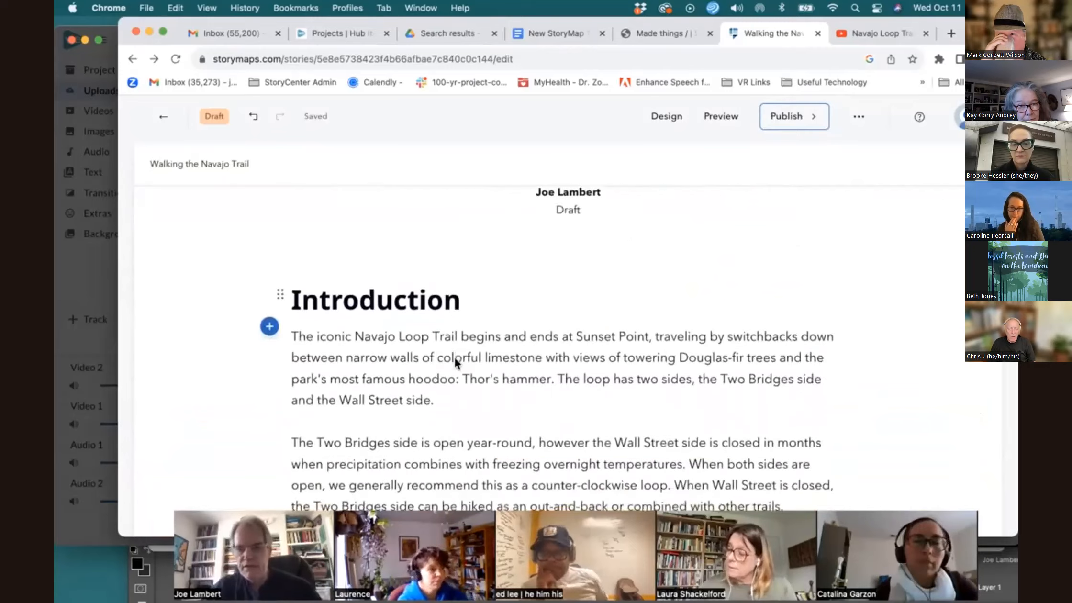
{"action": "scroll", "coordinate": [456, 358], "scroll_direction": "down", "scroll_amount": 10}
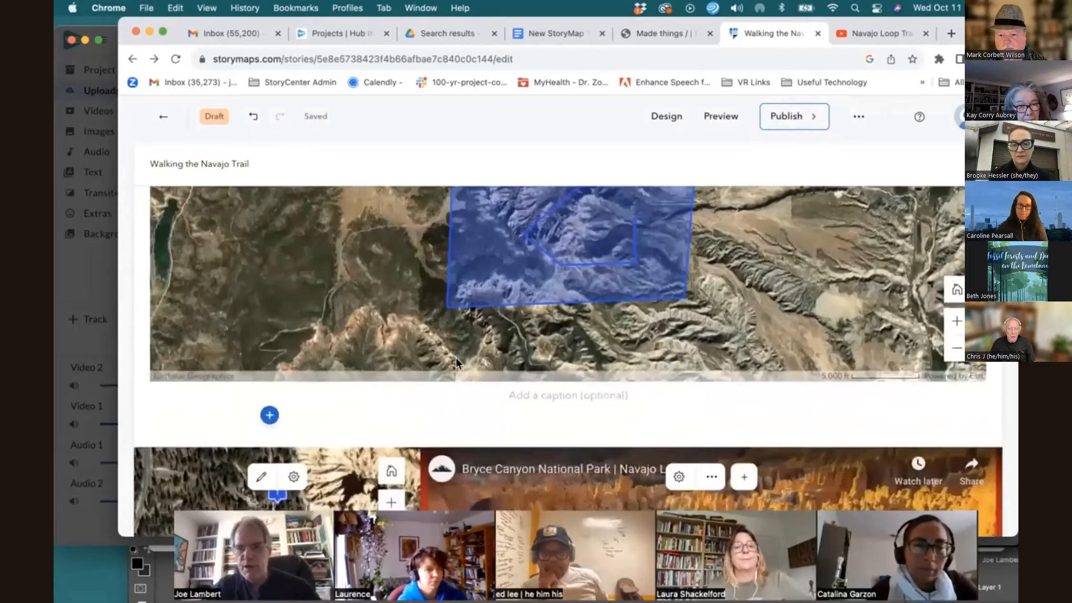
{"action": "scroll", "coordinate": [456, 358], "scroll_direction": "down", "scroll_amount": 6}
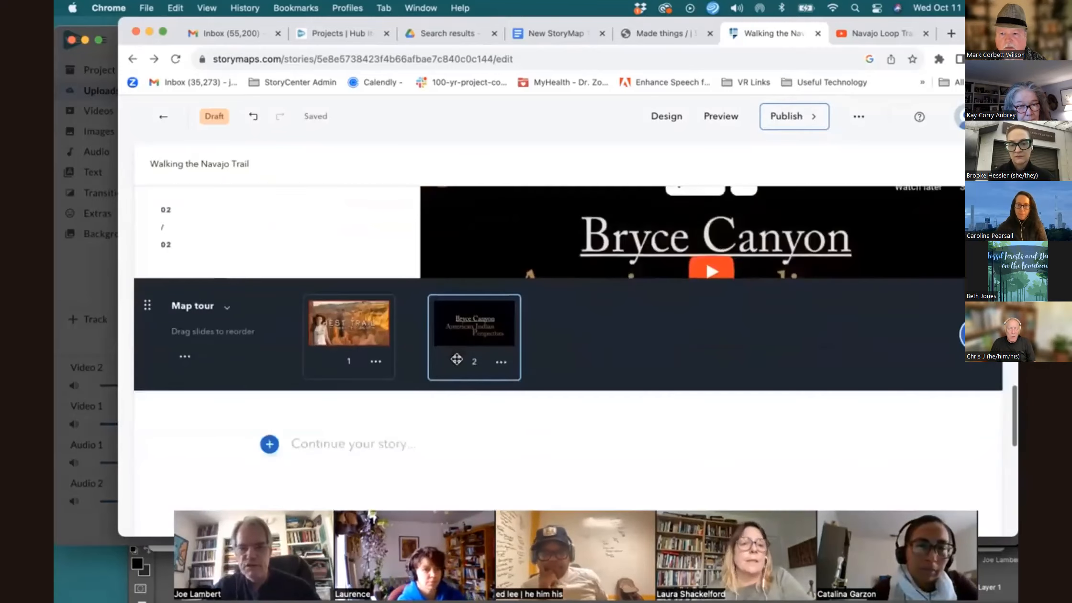